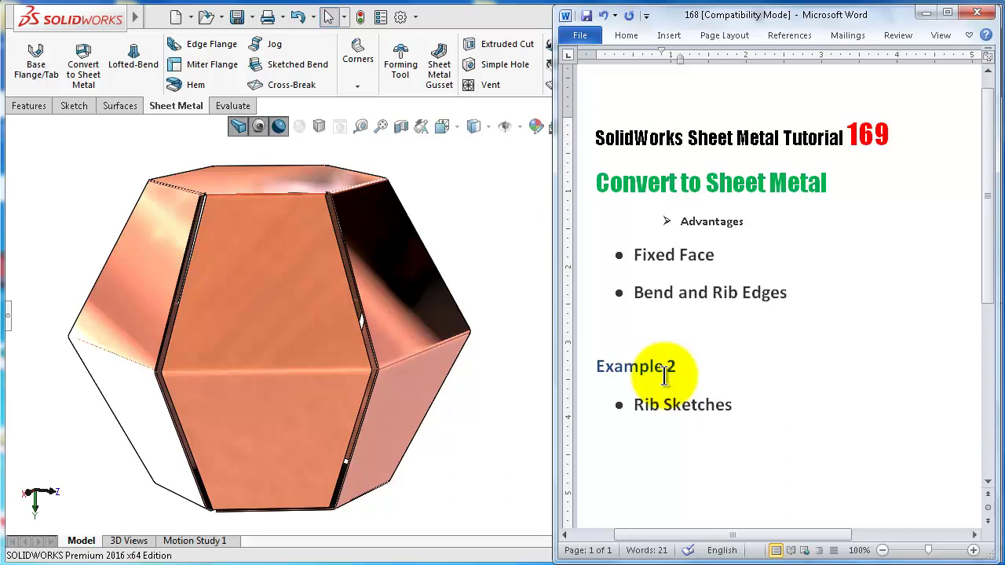
Switch to SolidWorks and bring up the empty part "169 convert to sheet metal" in place of the finished example part.
key("alt+Tab")
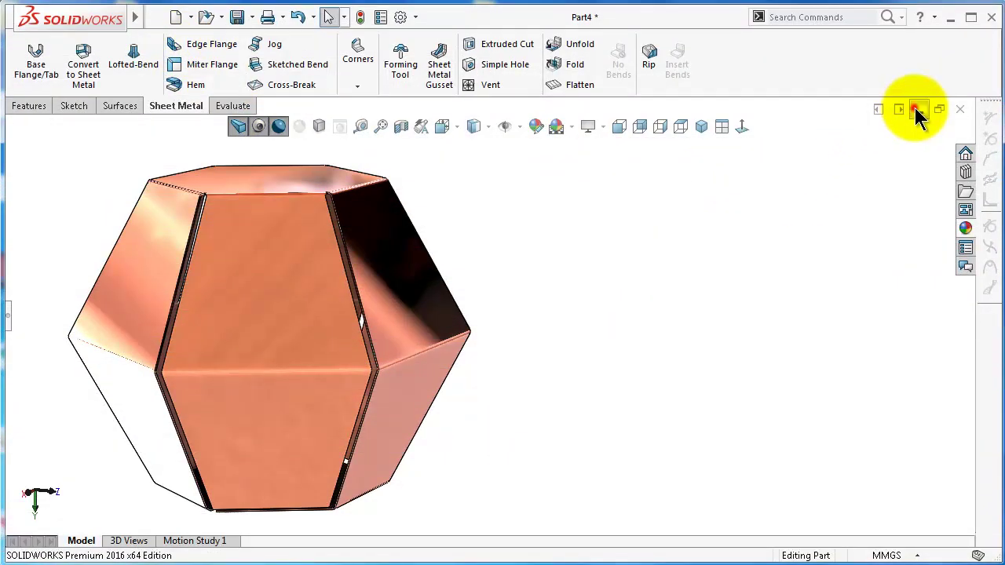
left_click(919, 110)
double_click(161, 534)
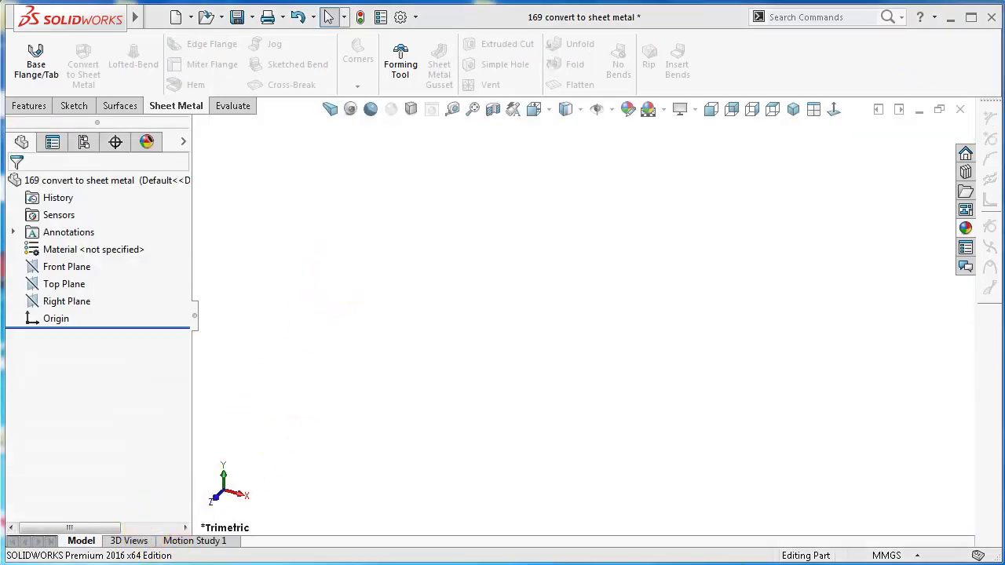
Sketch a six-sided polygon centred on the origin on the Top Plane, with sides about 101 mm long.
left_click(53, 284)
left_click(47, 259)
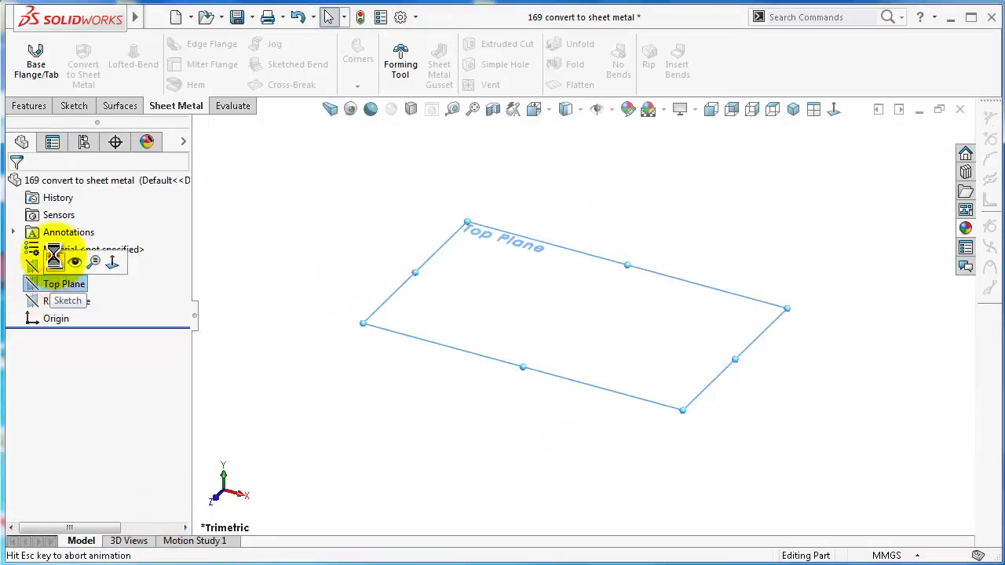
left_click(77, 177)
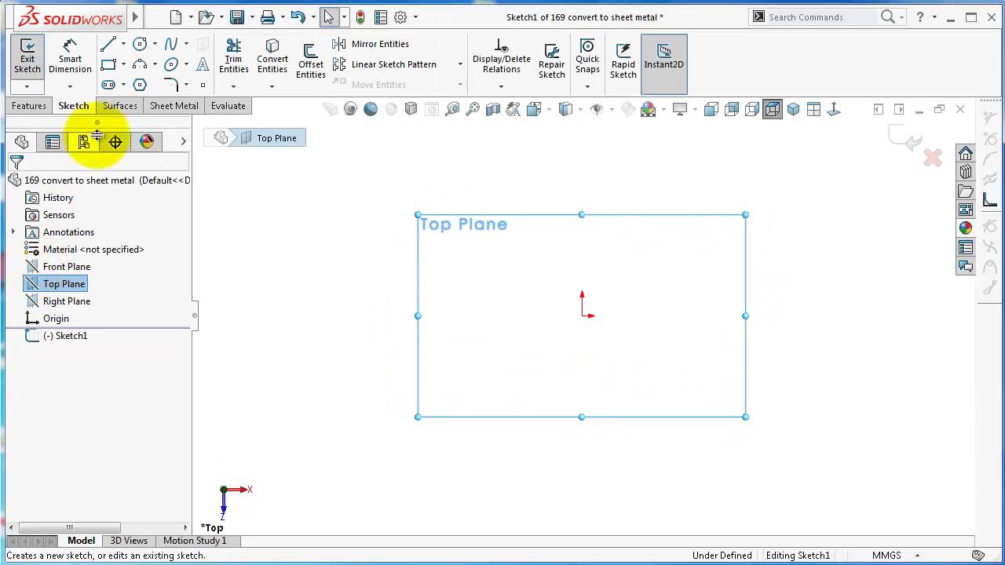
left_click(141, 87)
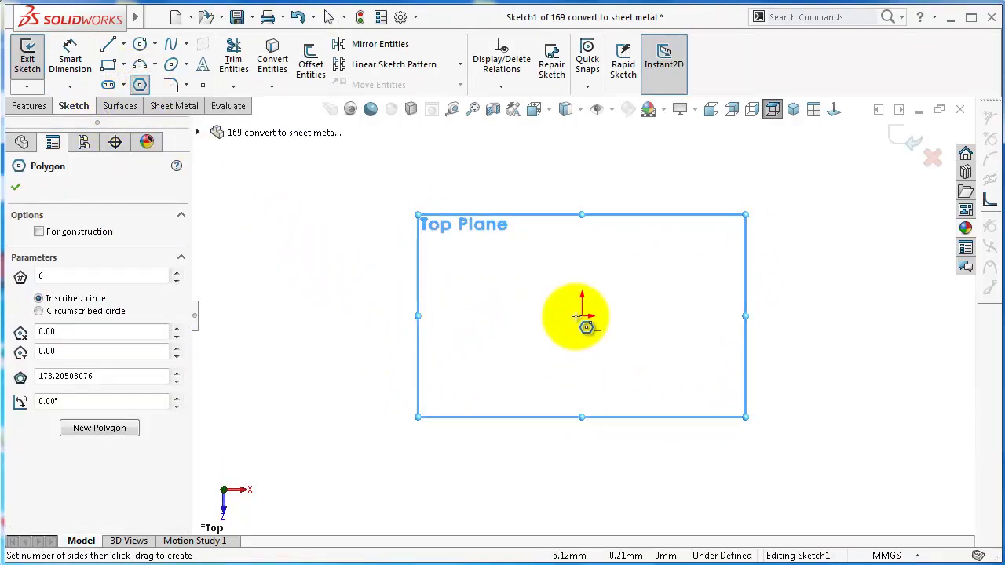
mouse_move(582, 315)
left_mouse_down()
mouse_move(527, 293)
mouse_move(417, 193)
mouse_move(455, 196)
mouse_move(448, 186)
left_mouse_up()
Make the hexagon's upper edge horizontal.
right_click_drag(337, 269, 339, 184)
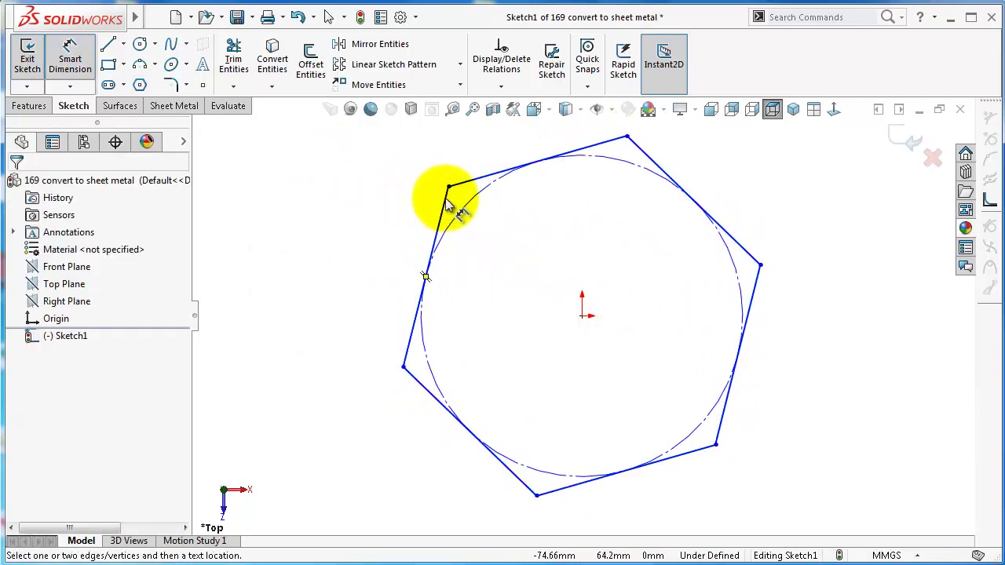
left_click(469, 179)
left_click(514, 115)
left_click(399, 217)
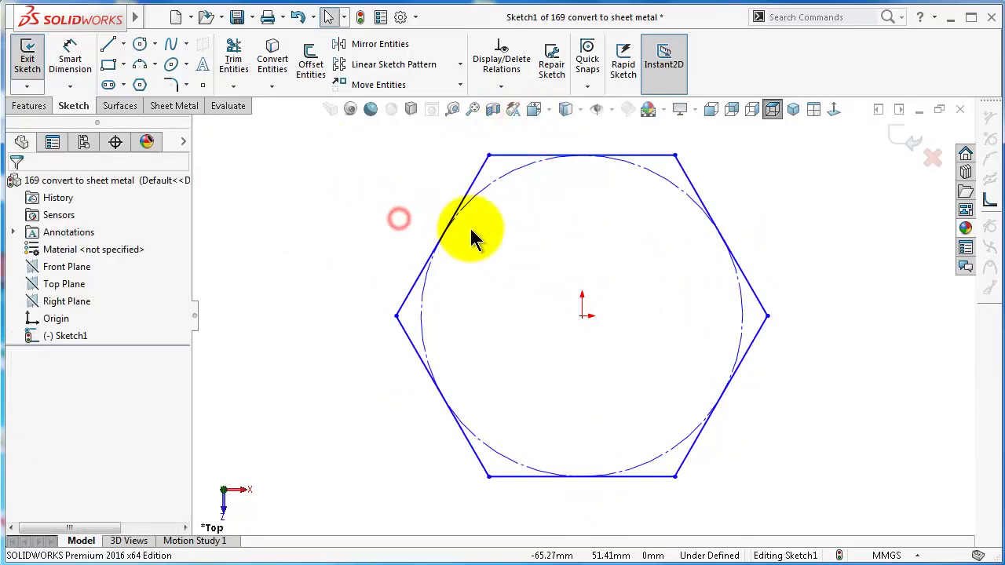
Dimension the hexagon's lower horizontal side as 65 mm.
right_click_drag(380, 239, 381, 137)
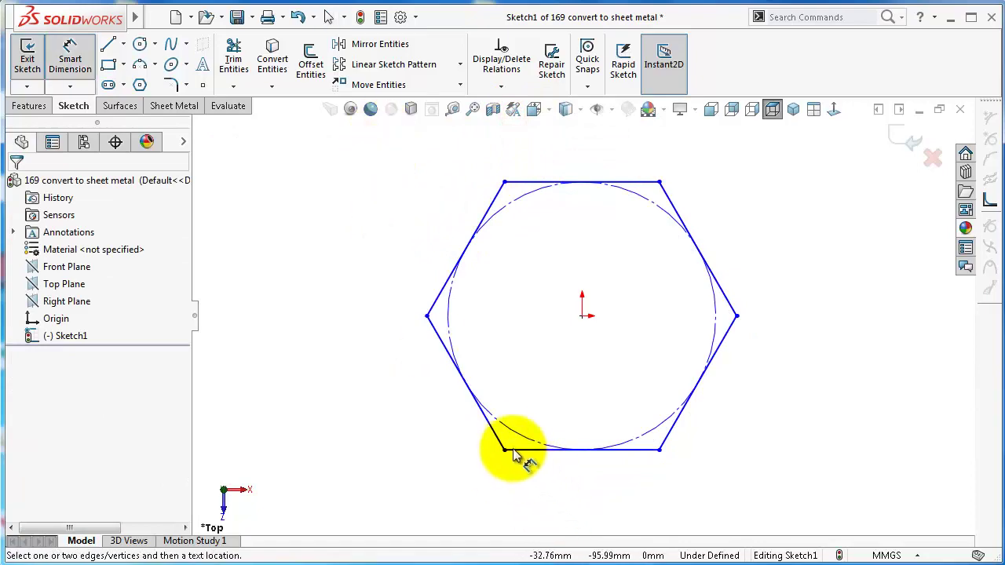
left_click(517, 453)
left_click(521, 489)
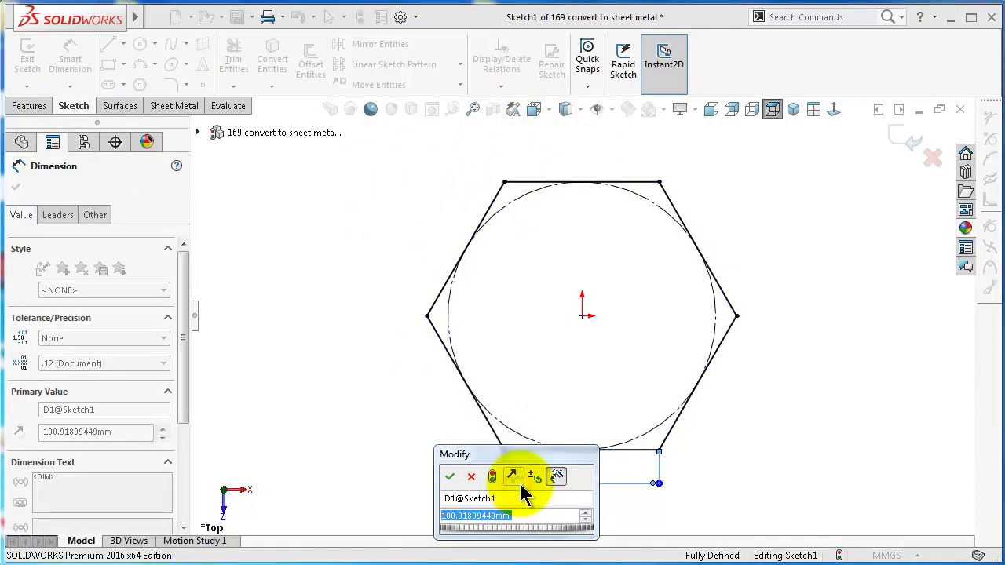
type("65")
key("Return")
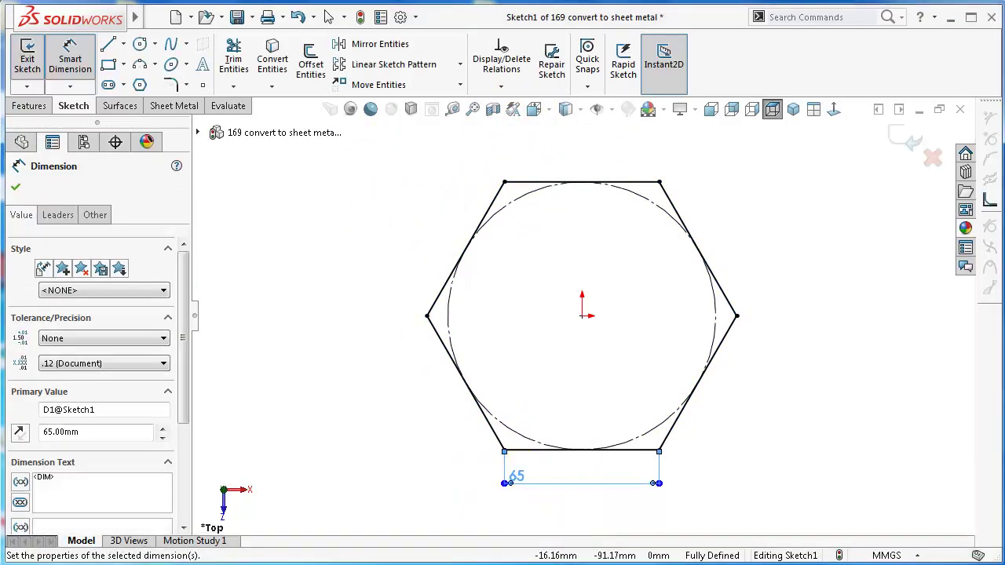
Extrude the hexagon 50 mm upward as a blind boss with a 25° inward draft.
key("ctrl+7")
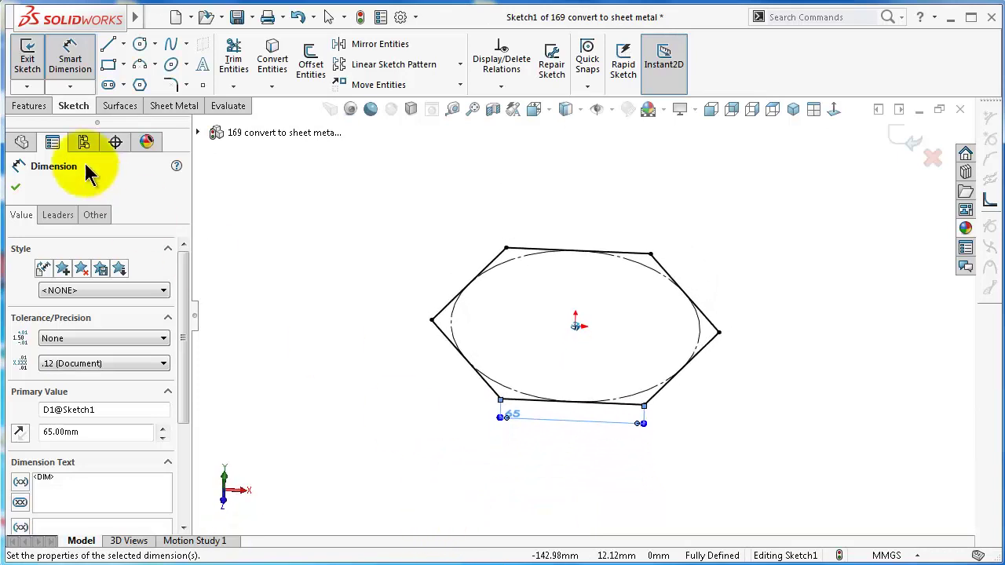
left_click(23, 103)
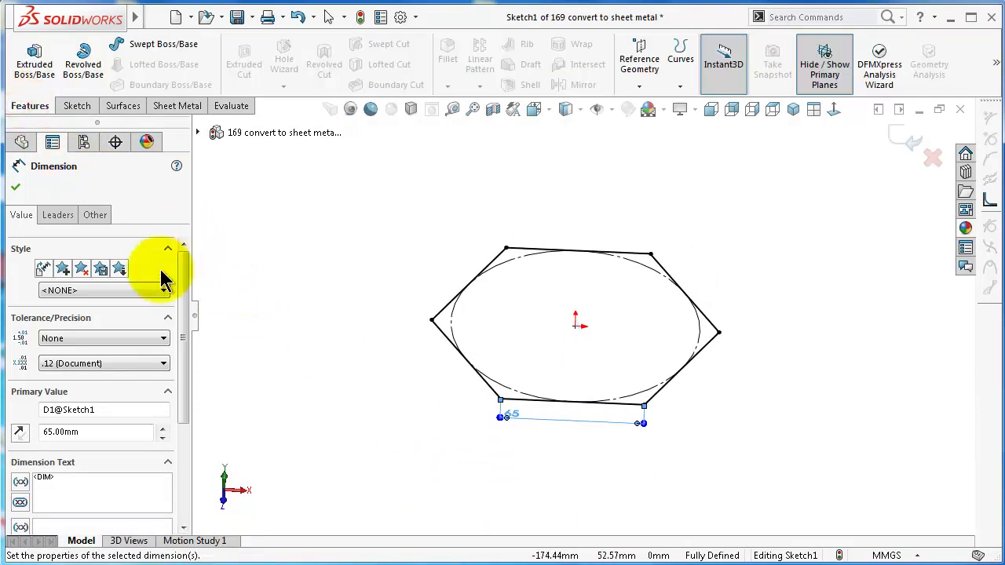
left_click(45, 63)
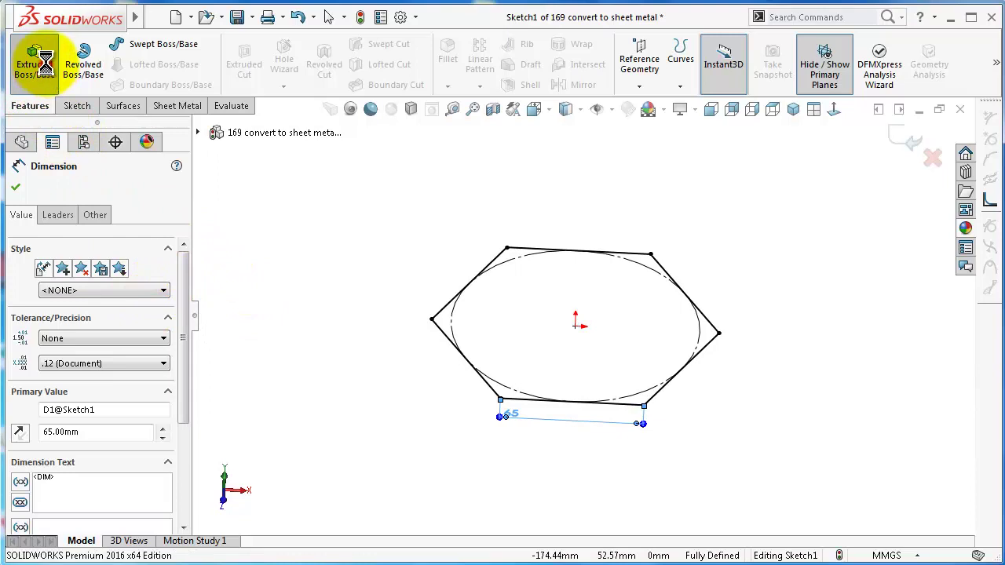
left_click(87, 336)
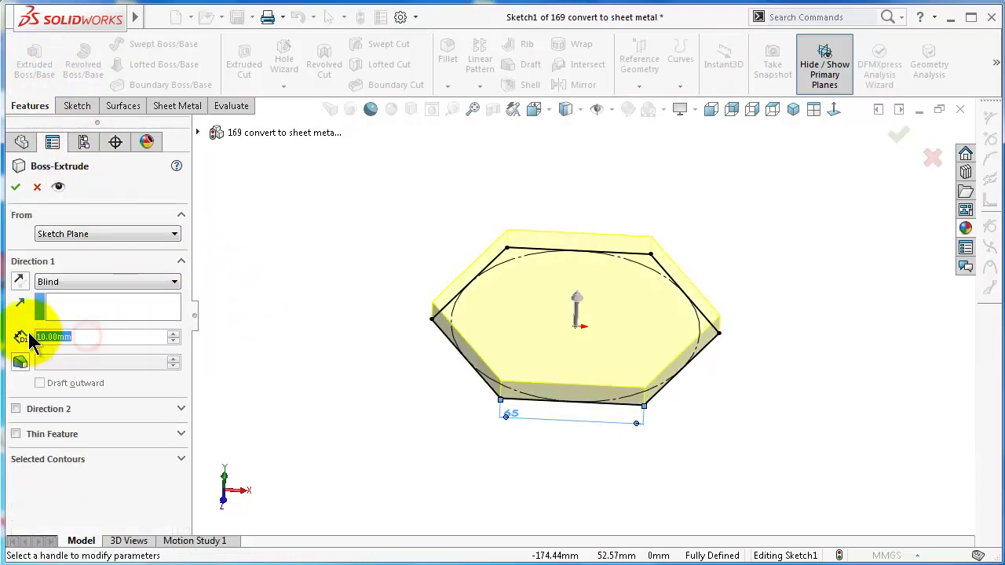
type("50")
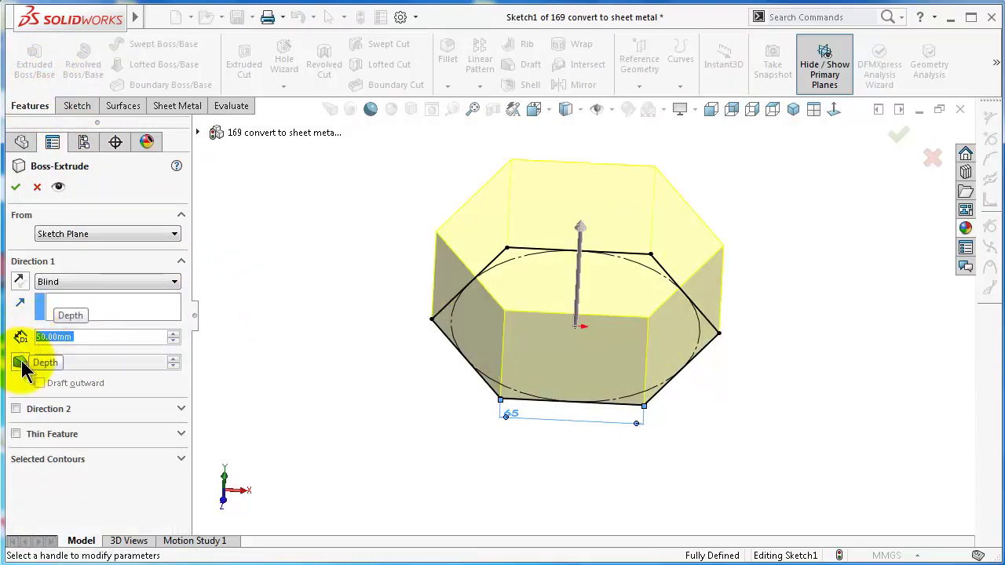
left_click(20, 362)
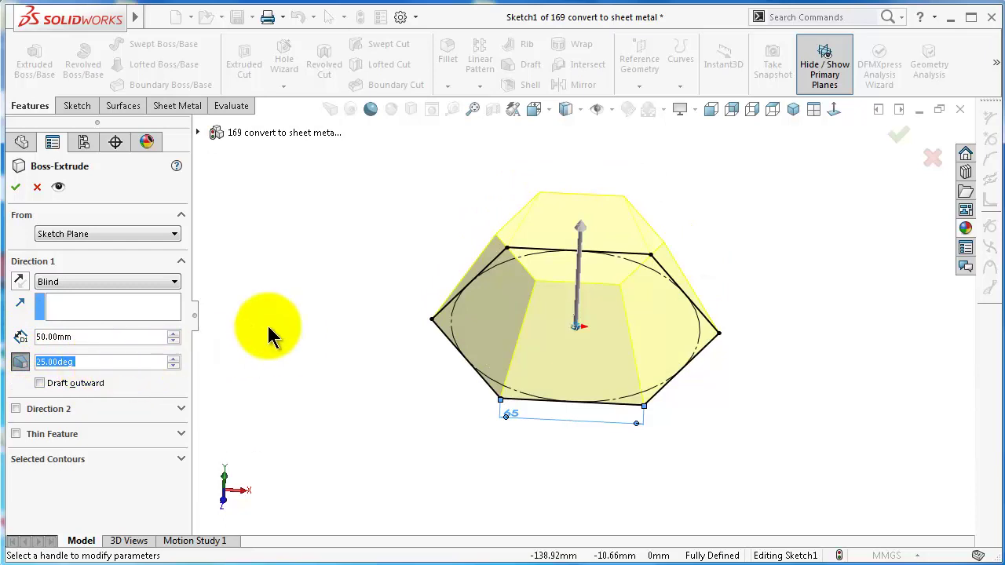
middle_click_drag(268, 325, 292, 349)
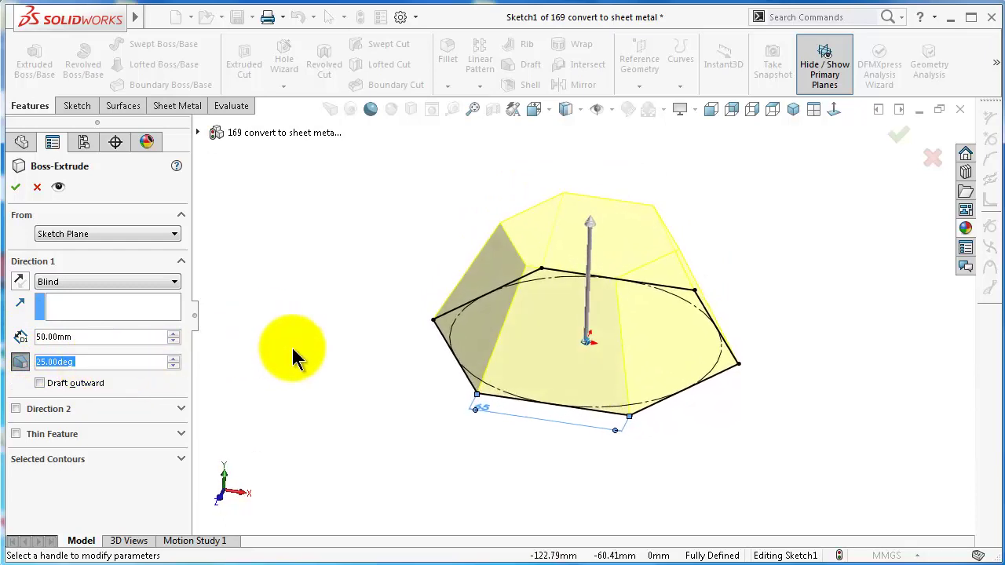
left_click(16, 187)
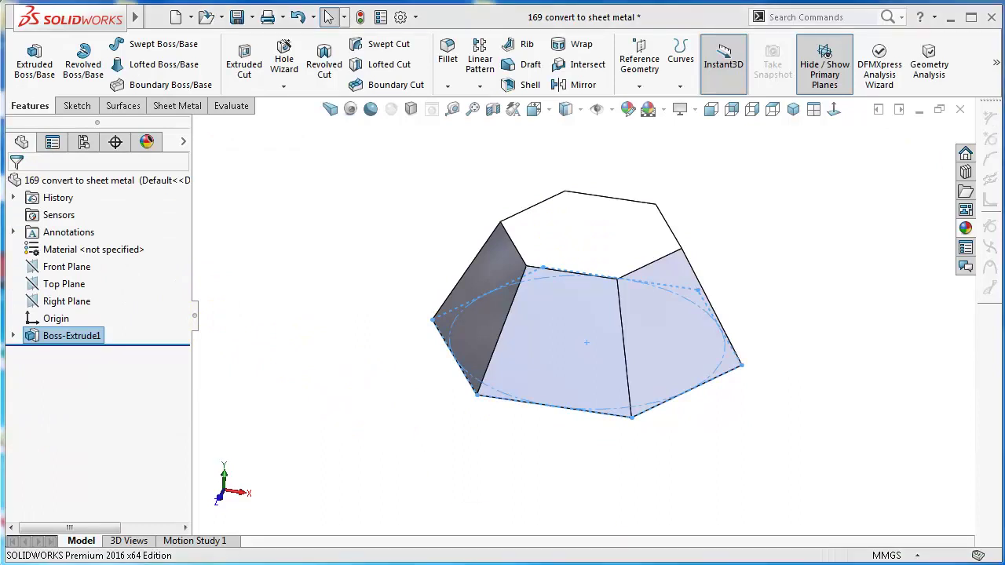
left_click(781, 307)
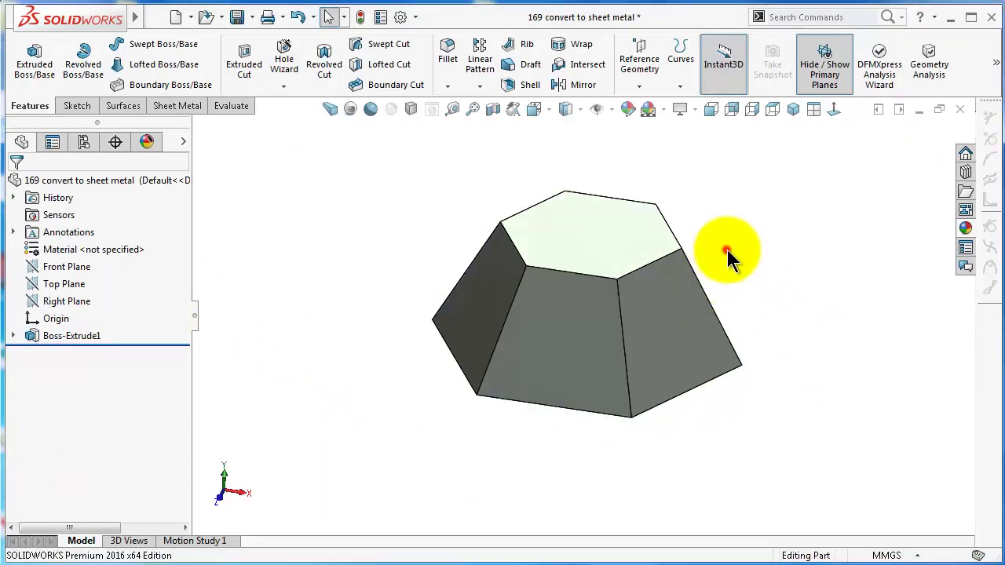
Mirror the tapered body about its large hexagonal base face, merging both halves into one solid.
key("ctrl+6")
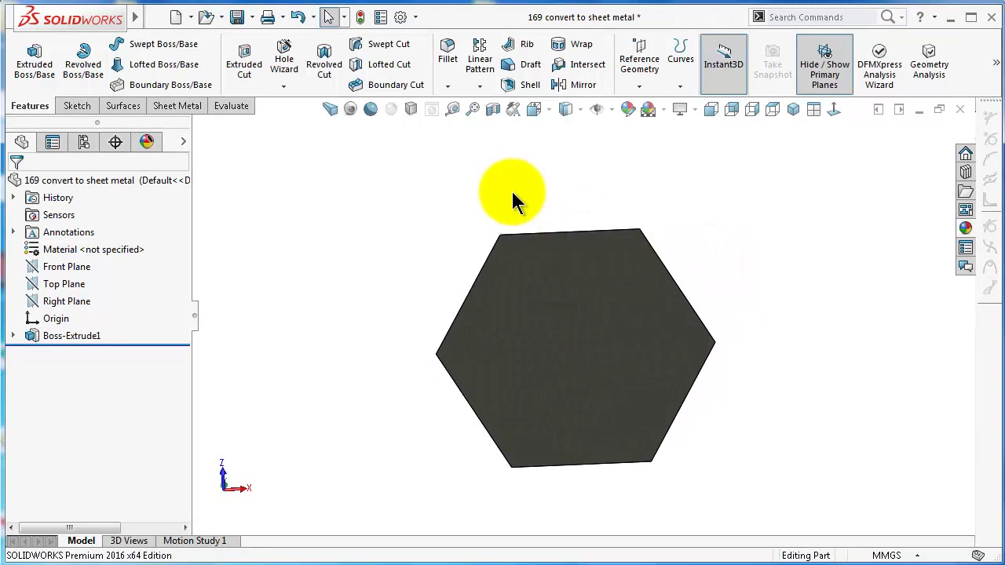
left_click(572, 84)
left_click(582, 283)
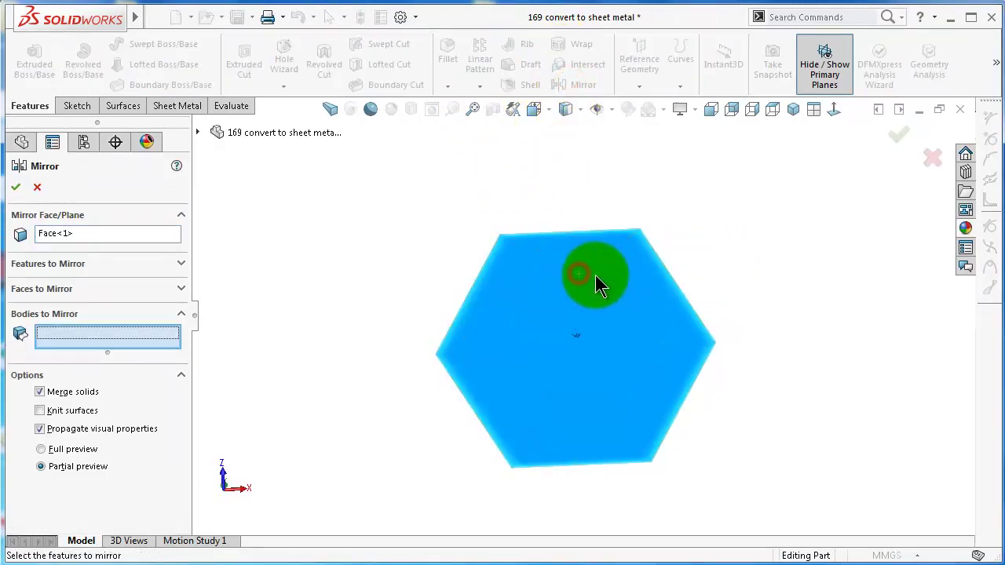
key("ctrl+7")
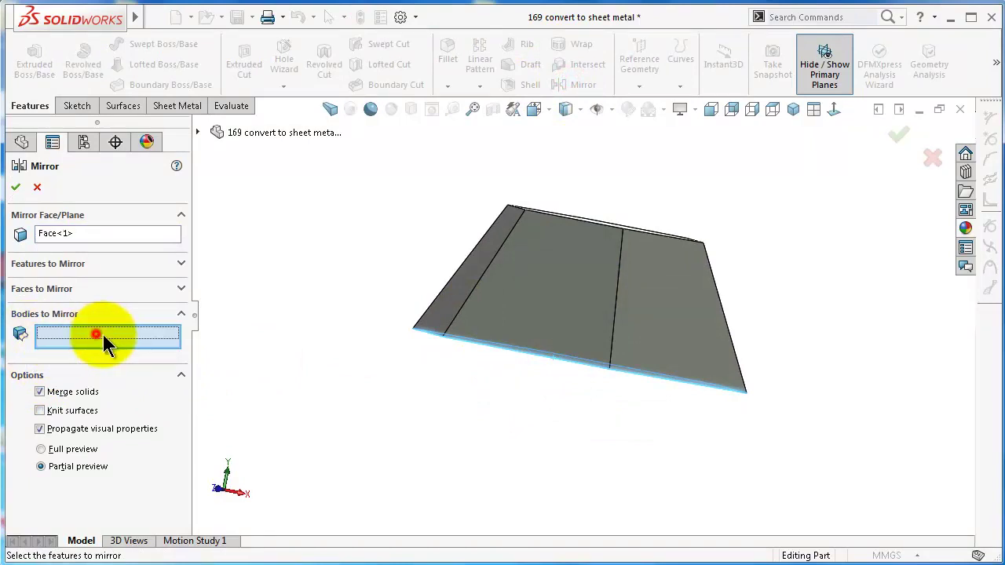
left_click(531, 288)
right_click(531, 283)
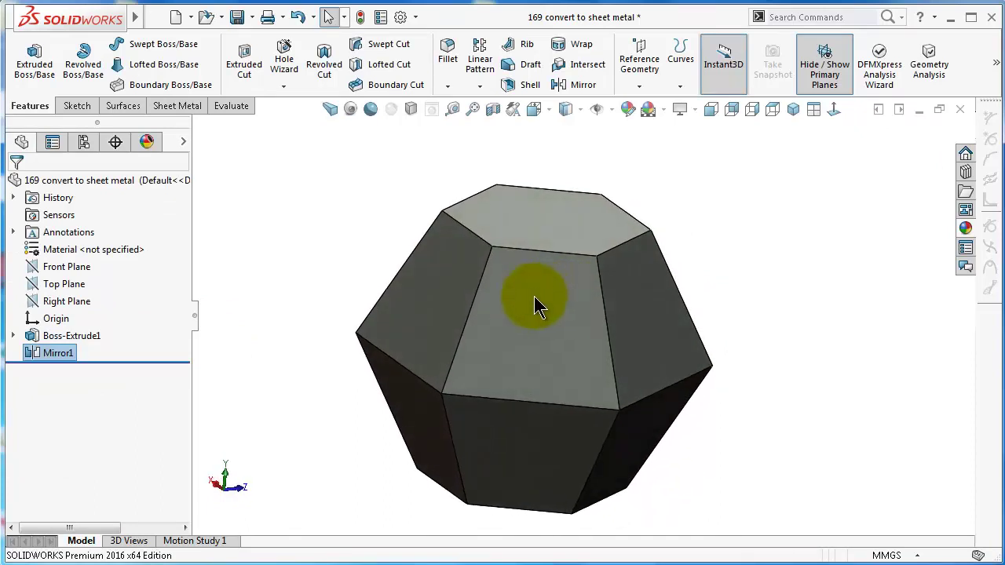
left_click(64, 349)
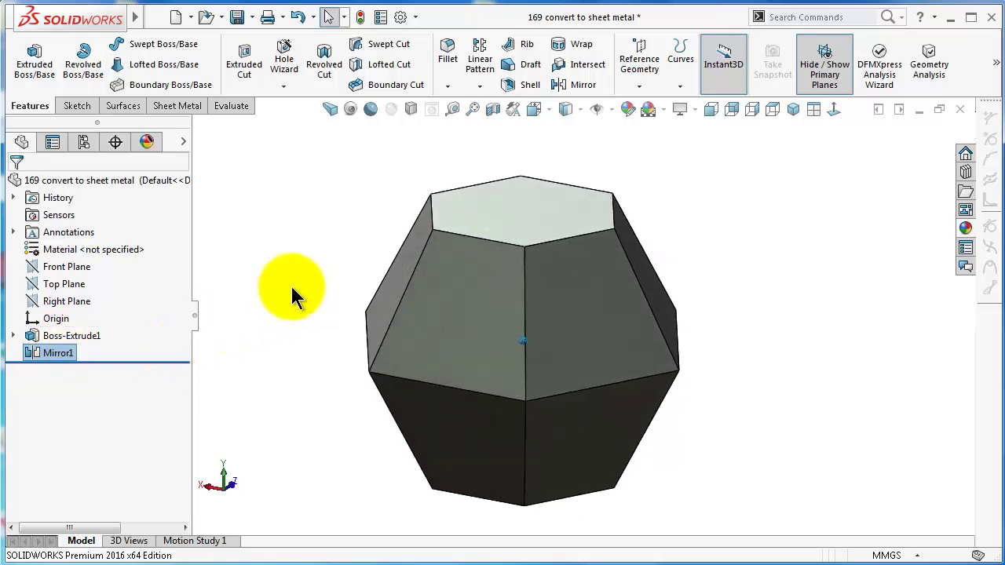
Start converting the solid to sheet metal, using the small hexagonal face at the underside as the fixed face.
left_click(179, 106)
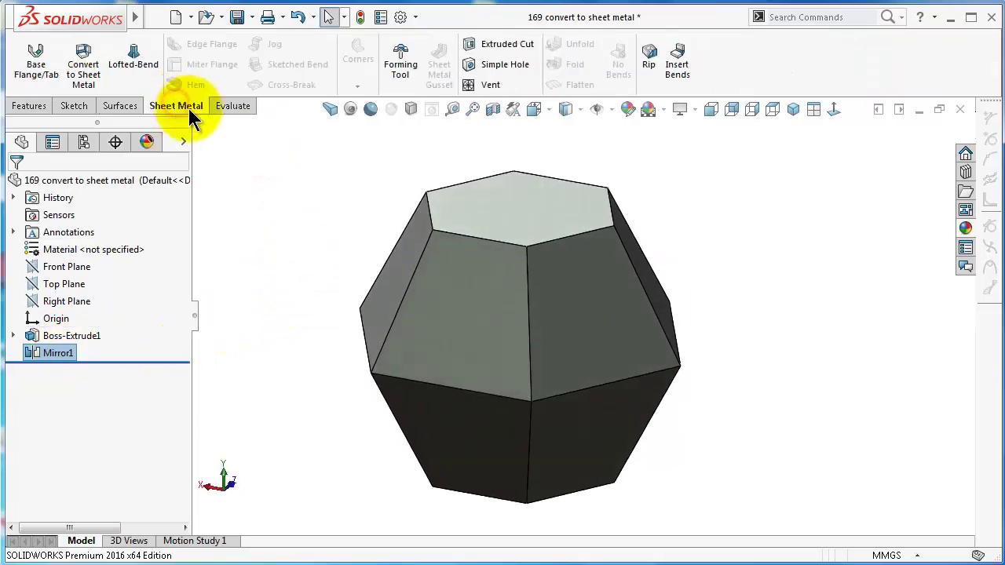
left_click(94, 64)
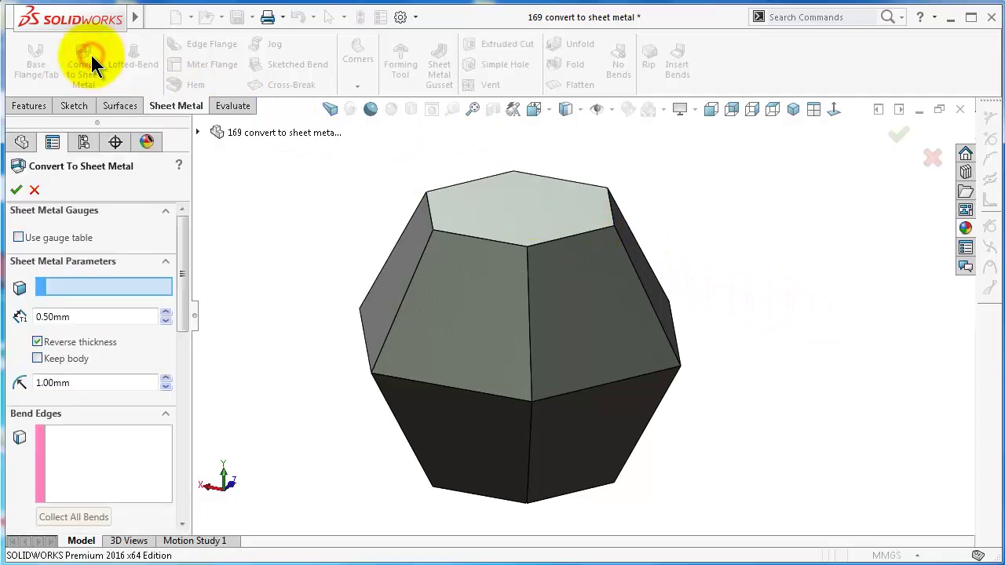
mouse_move(198, 206)
left_mouse_down()
mouse_move(231, 281)
mouse_move(225, 339)
mouse_move(242, 152)
mouse_move(233, 100)
left_mouse_up()
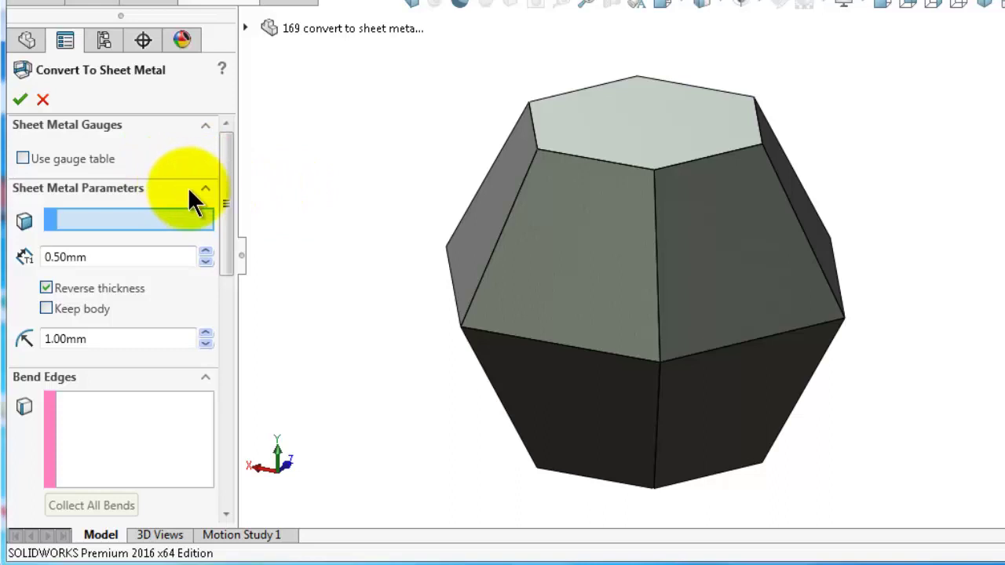
left_click_drag(226, 186, 230, 191)
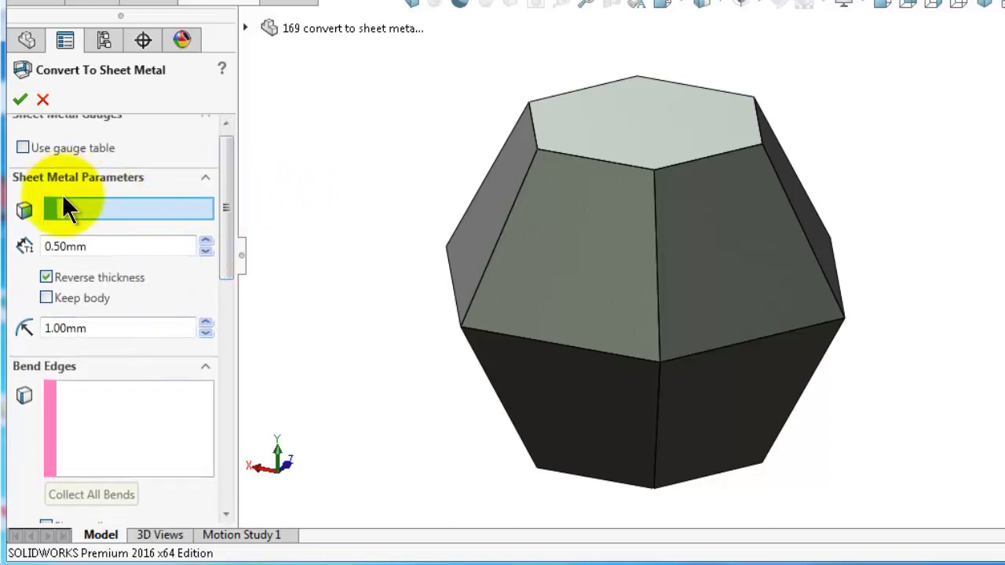
left_click(80, 211)
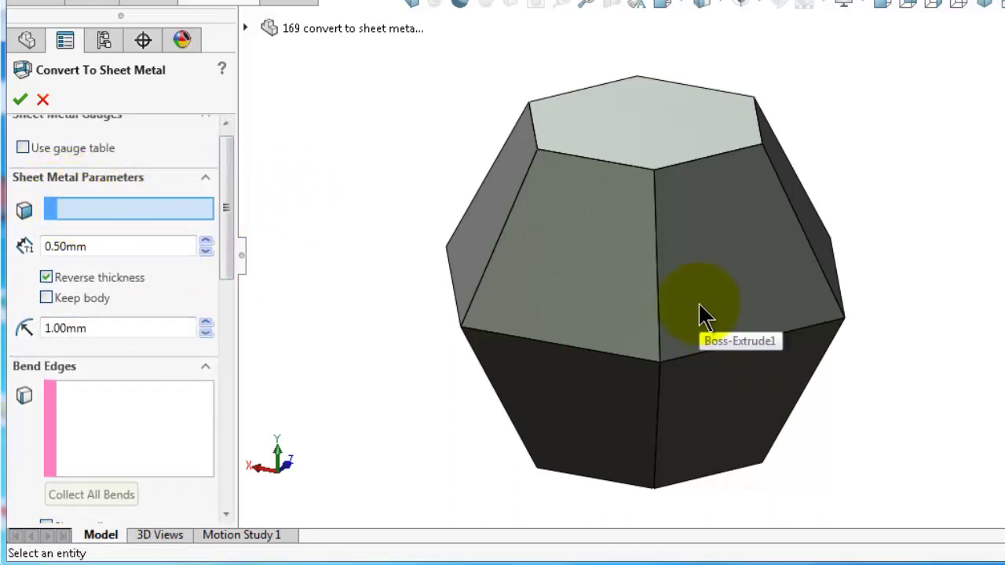
middle_click_drag(700, 305, 679, 301)
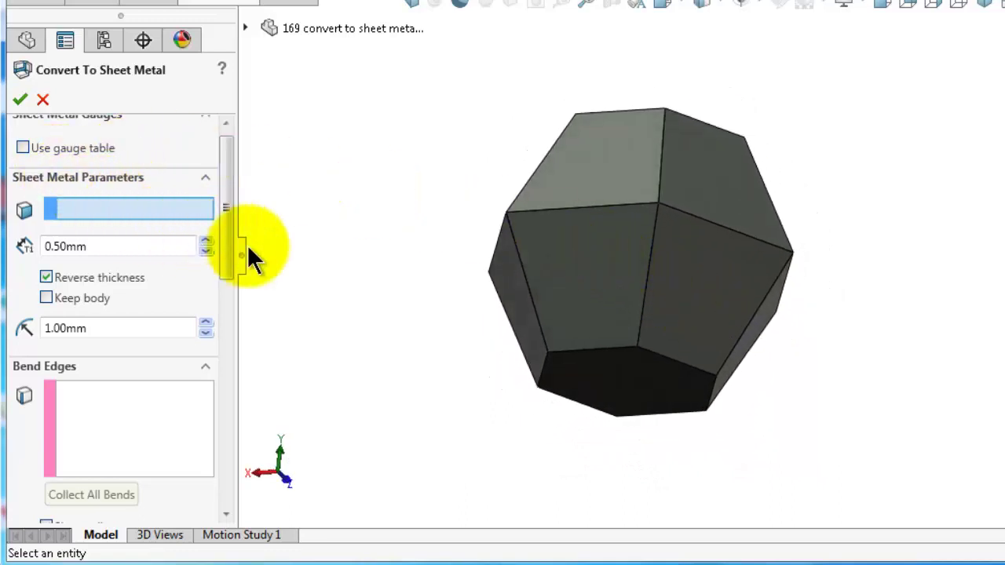
left_click(581, 369)
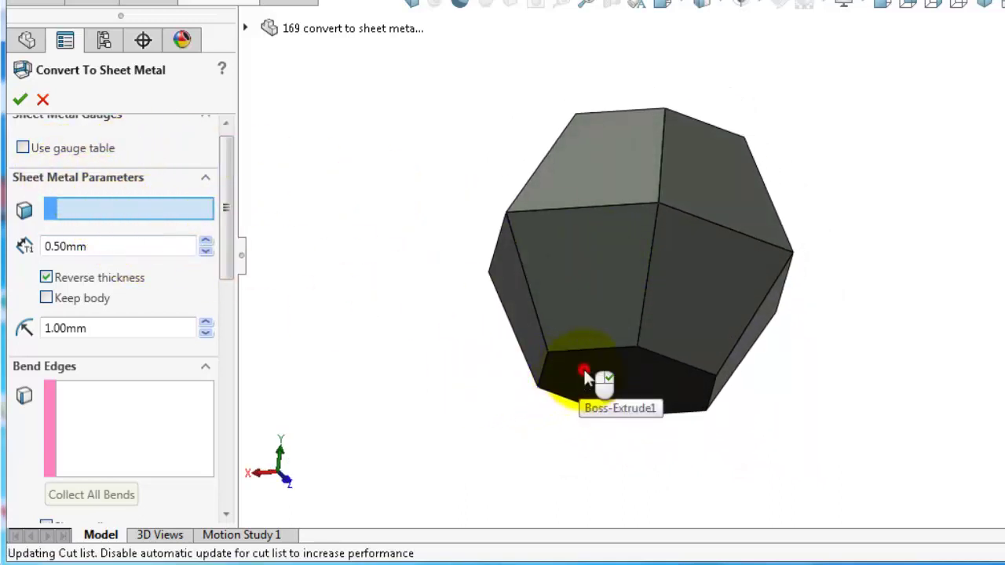
key("ctrl+shift+z")
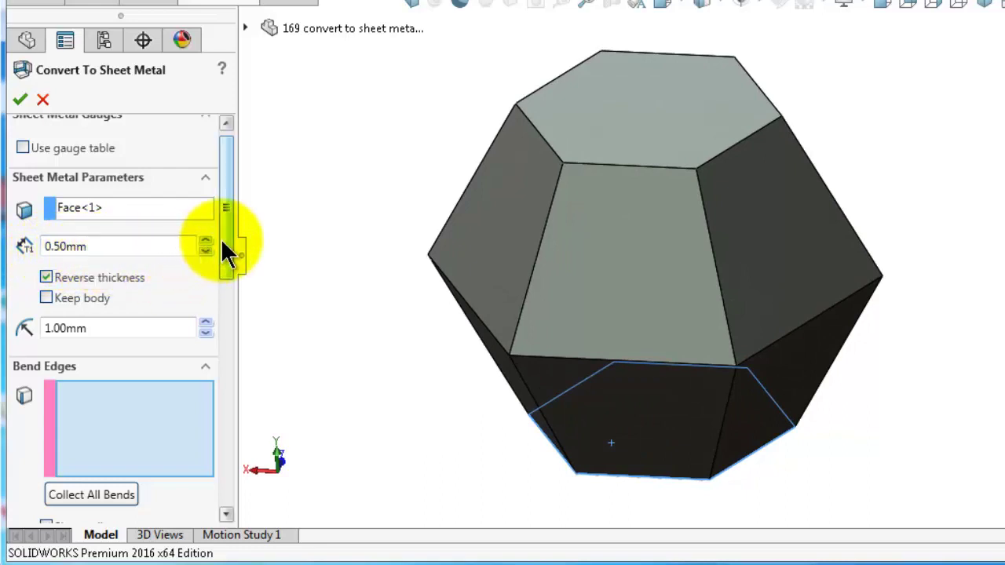
left_click_drag(222, 240, 223, 269)
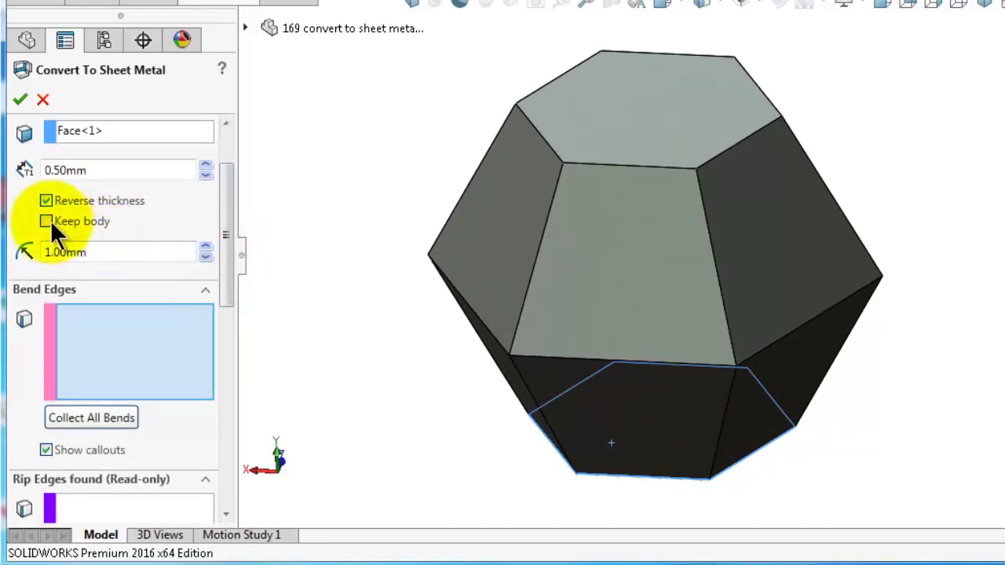
middle_click_drag(760, 446, 613, 375)
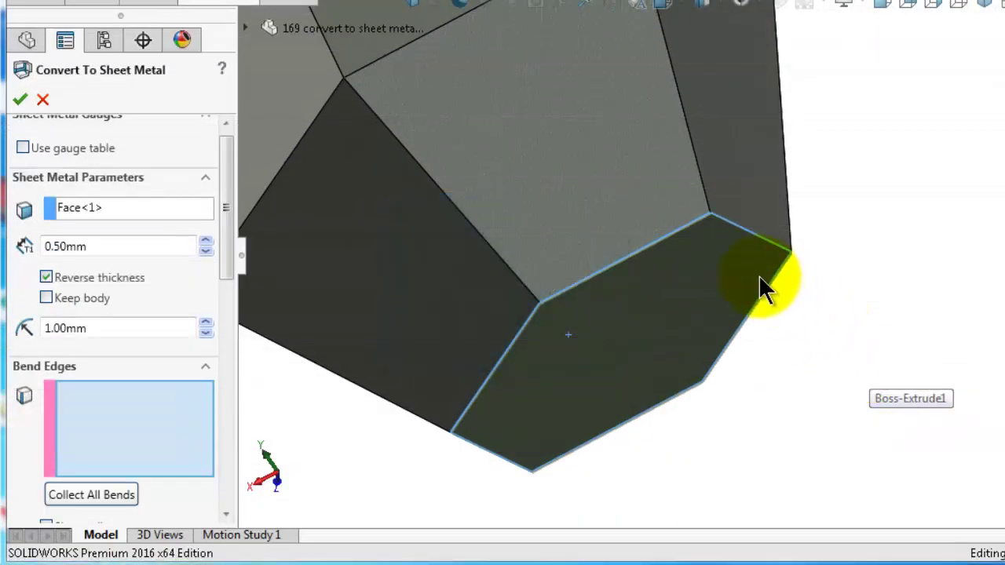
middle_click_drag(845, 275, 557, 383)
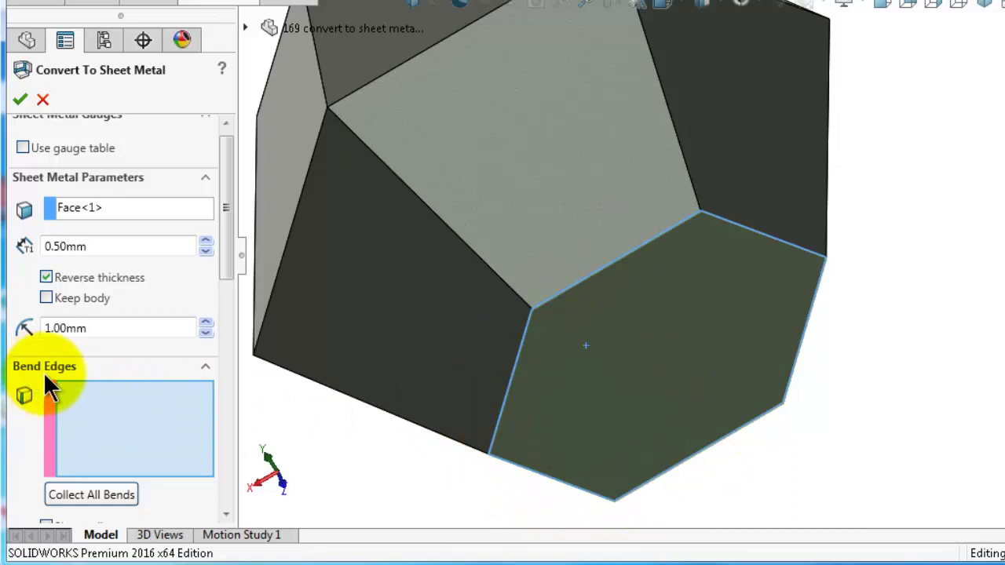
Select all six edges of the fixed hexagonal face as bend edges for the sheet metal conversion.
left_click(690, 224)
left_click(736, 226)
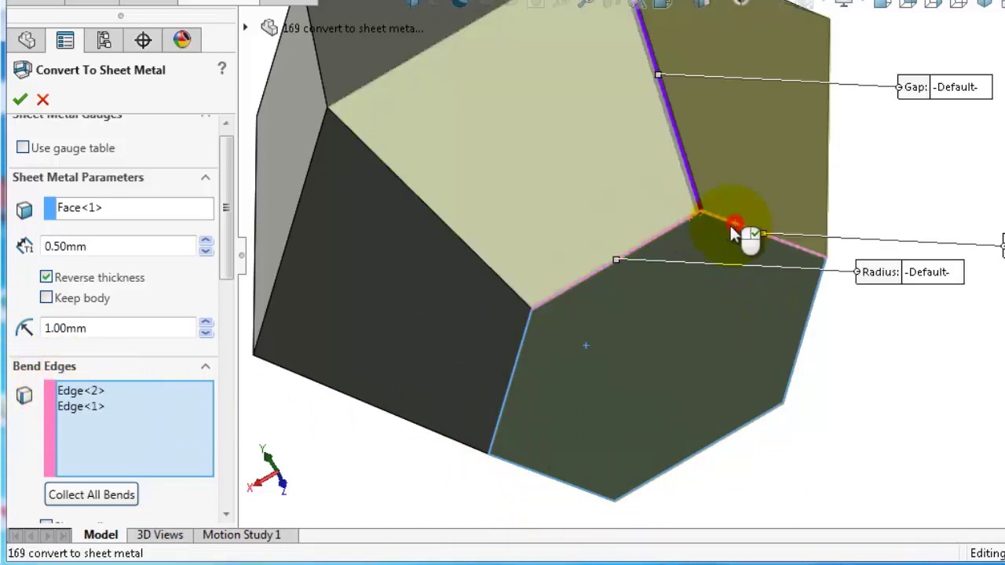
left_click(529, 330)
middle_click_drag(529, 329, 785, 347)
left_click(538, 375)
left_click(775, 339)
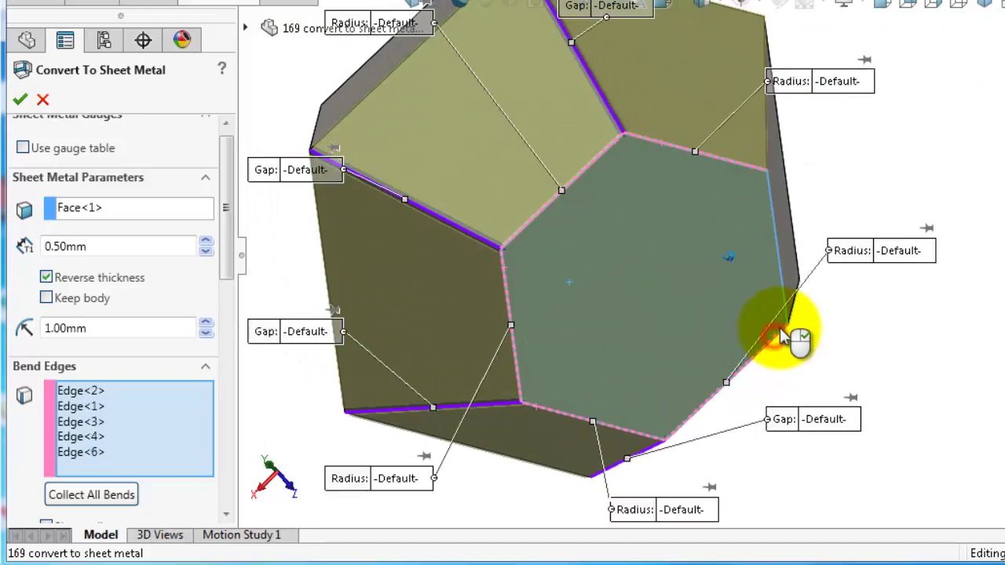
left_click(777, 253)
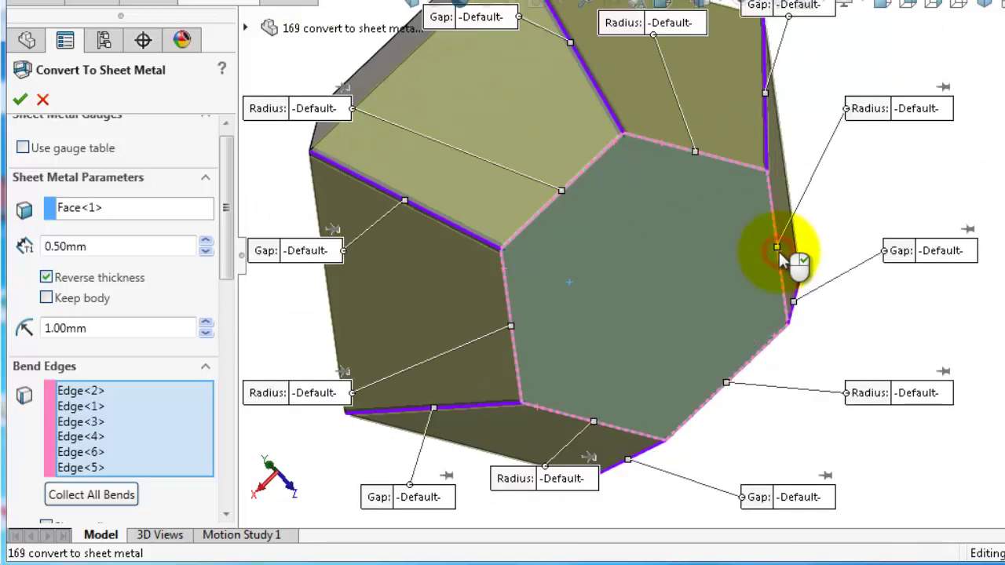
middle_click_drag(790, 262, 788, 266)
Review the detected rip edges and apply the conversion with 0.50 mm thickness, reversed thickness and 1.00 mm bend radius.
left_click_drag(228, 250, 224, 348)
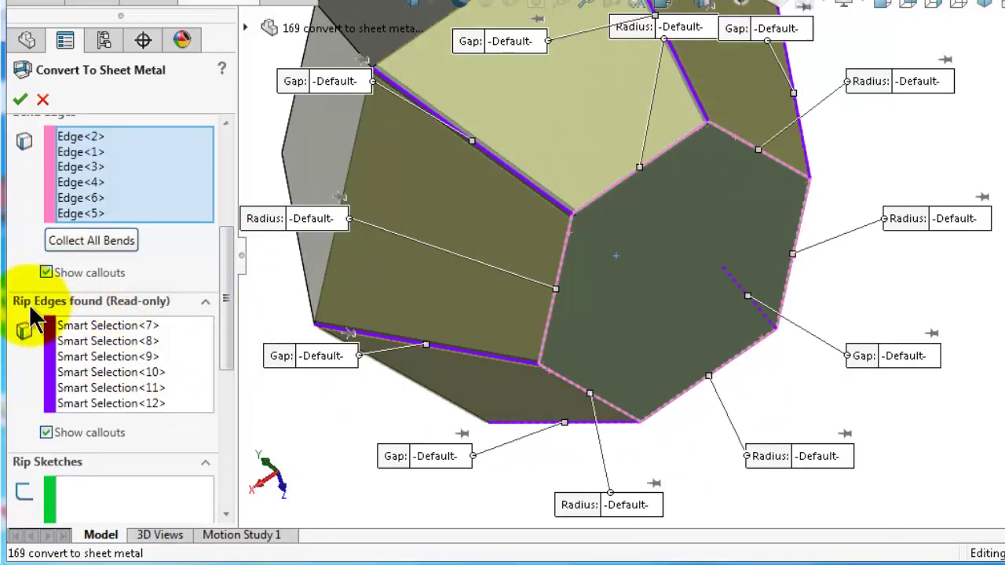
middle_click_drag(634, 242, 631, 229)
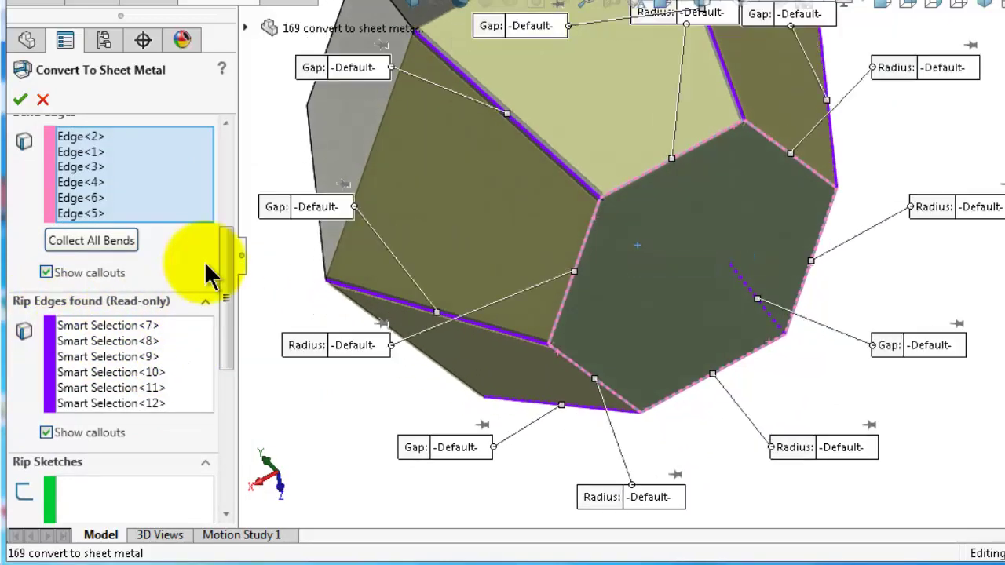
left_click_drag(228, 259, 234, 153)
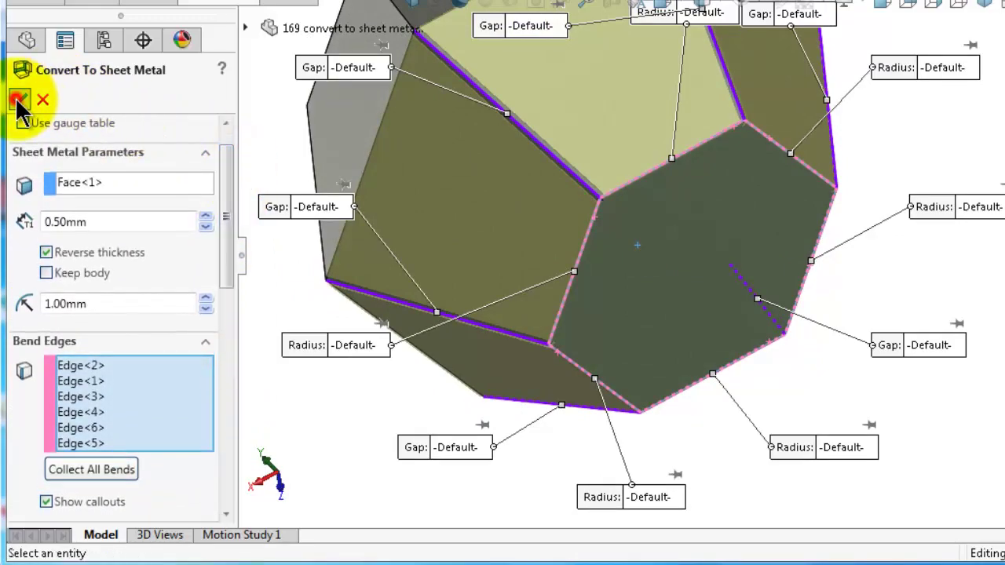
left_click(20, 99)
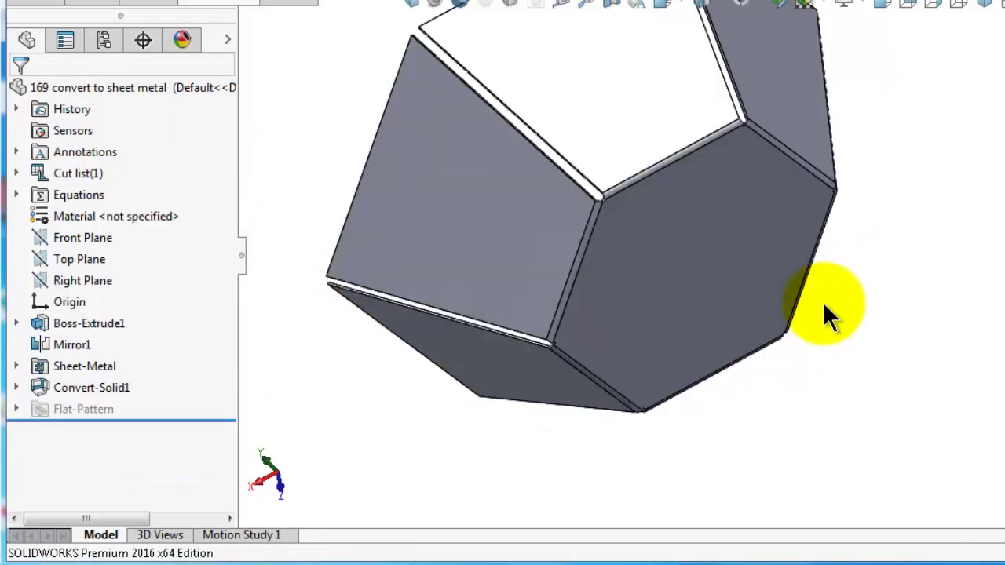
Flatten the sheet metal part and view the flat pattern normal to its central hexagonal face.
middle_click_drag(822, 302, 826, 292)
middle_click_drag(665, 345, 678, 307)
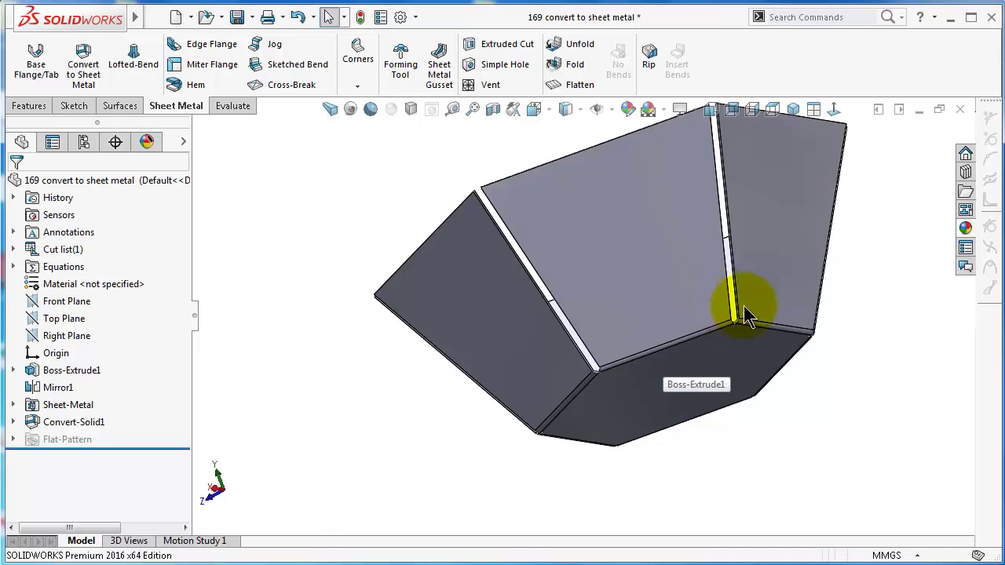
mouse_move(794, 401)
middle_mouse_down()
mouse_move(764, 399)
mouse_move(743, 372)
middle_mouse_up()
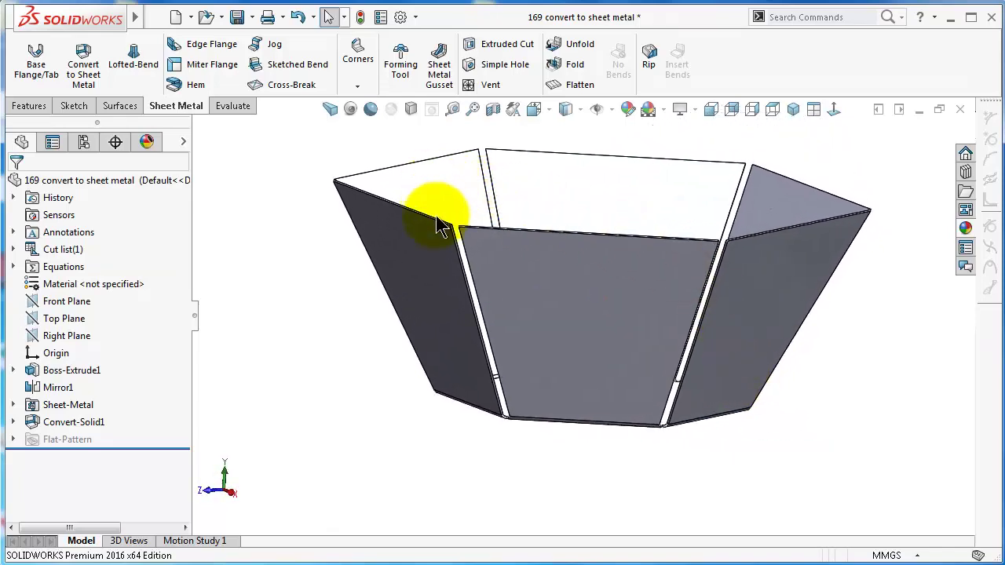
mouse_move(514, 287)
middle_mouse_down()
mouse_move(577, 314)
mouse_move(713, 262)
mouse_move(486, 231)
middle_mouse_up()
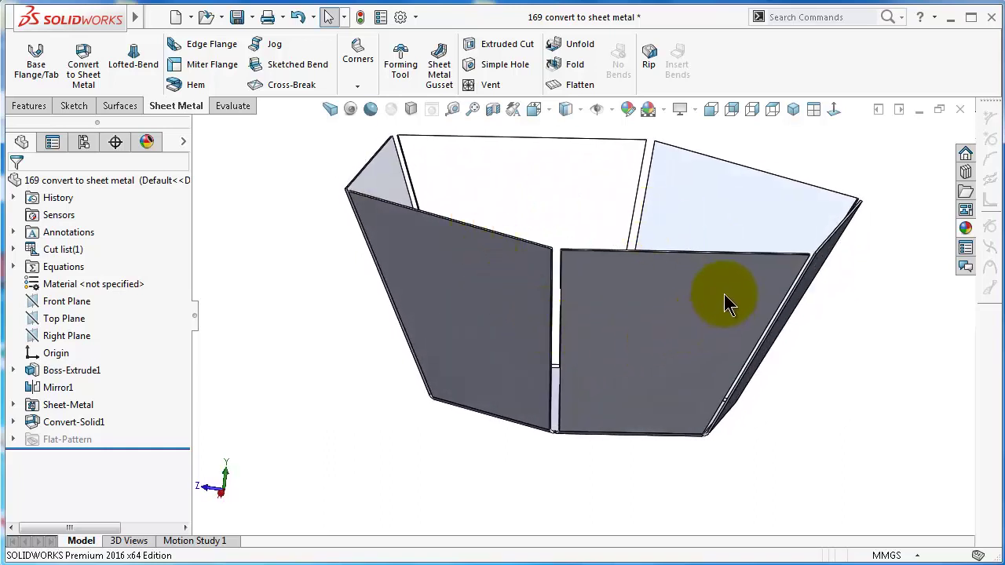
left_click(568, 86)
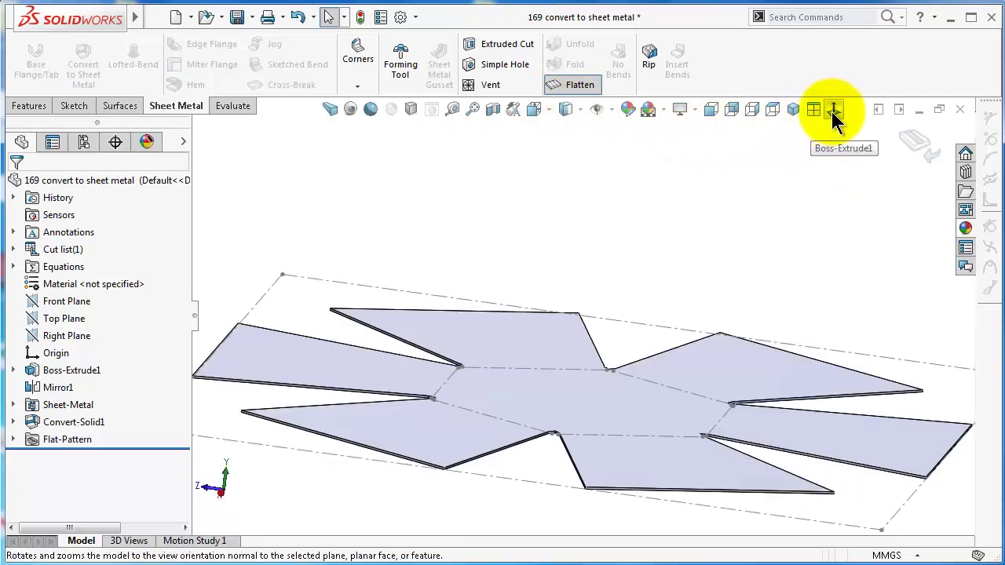
left_click(834, 110)
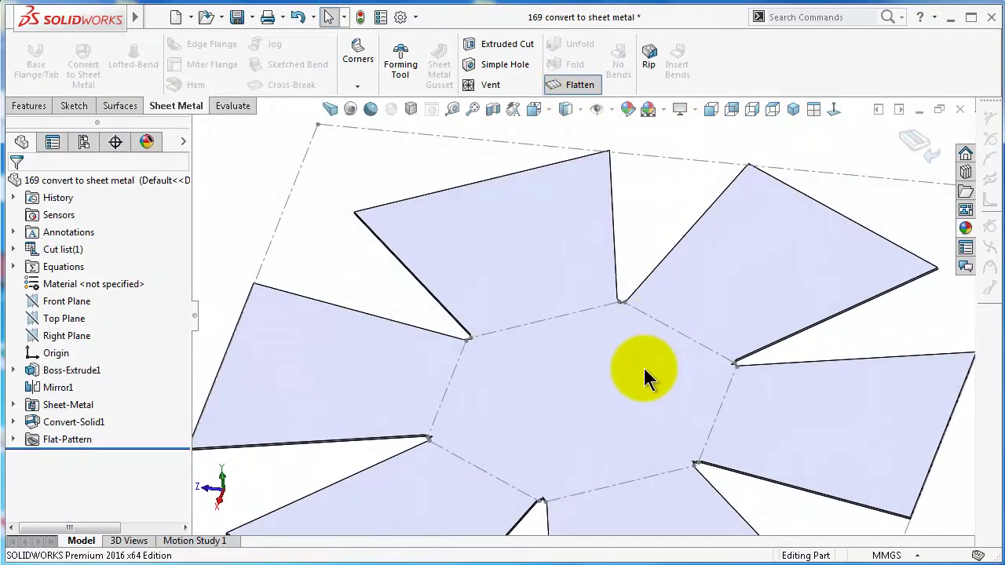
left_click(659, 368)
left_click(689, 327)
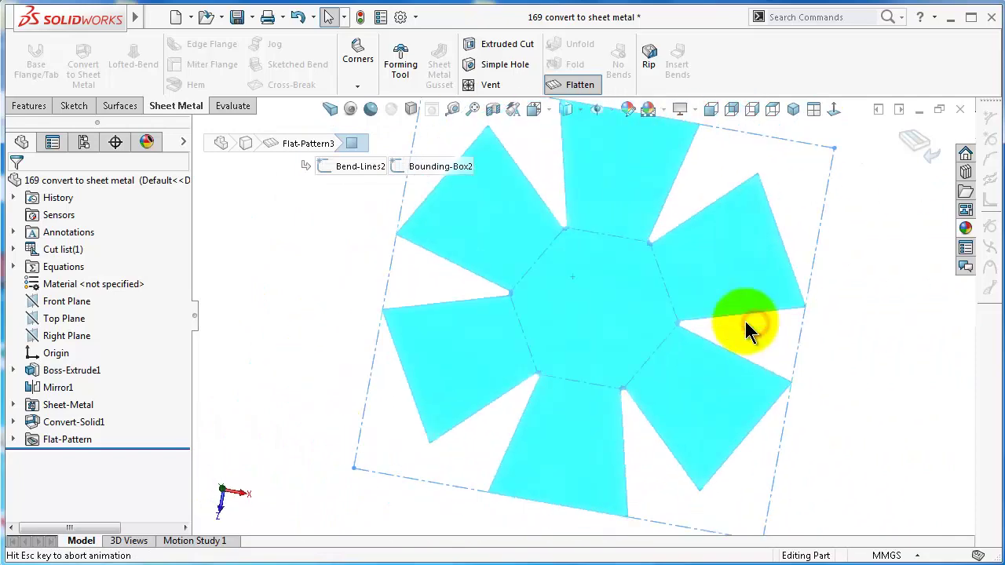
Return the part to its folded state and examine the gaps and bends between the six walls.
left_click(910, 141)
middle_click_drag(632, 318, 679, 304)
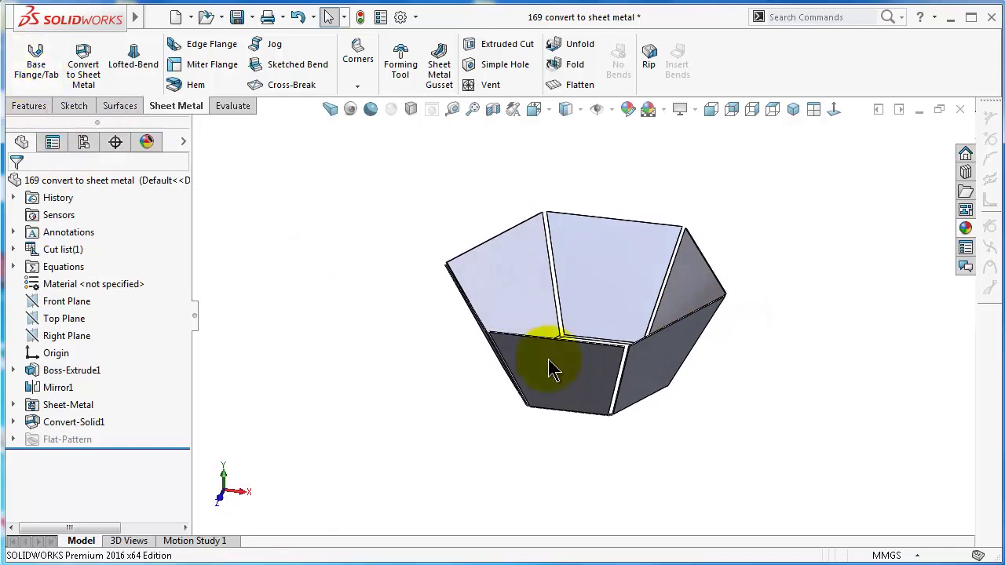
scroll(548, 359, "down", 2)
scroll(625, 308, "down", 2)
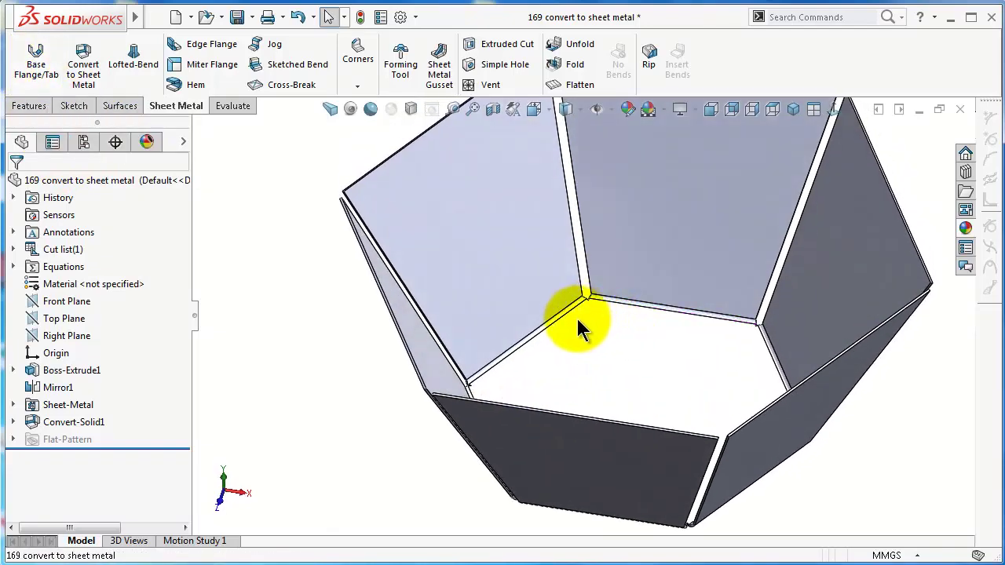
middle_click_drag(776, 446, 755, 404)
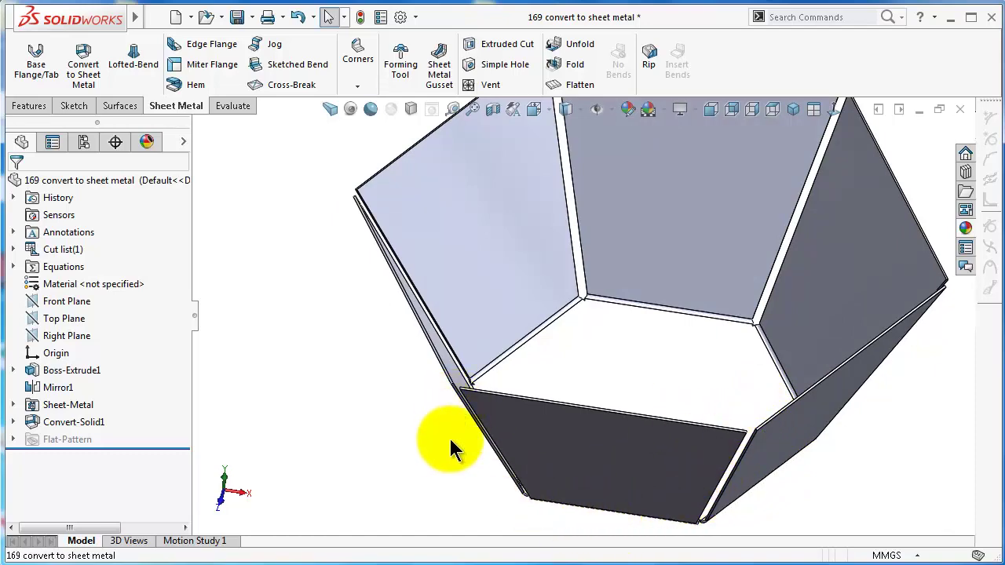
middle_click_drag(443, 450, 463, 455)
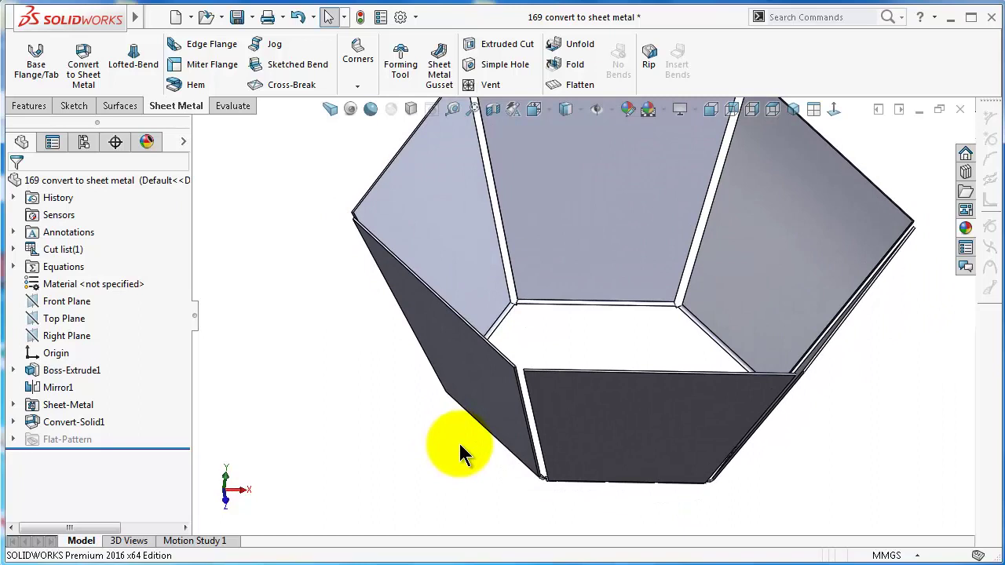
key("Left")
key("Left")
key("Left")
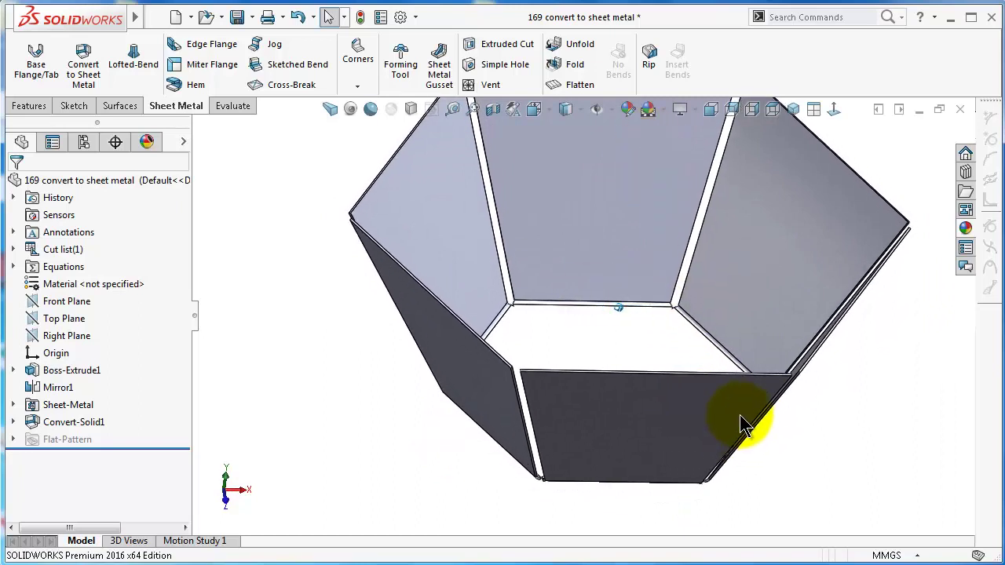
key("Up")
key("Up")
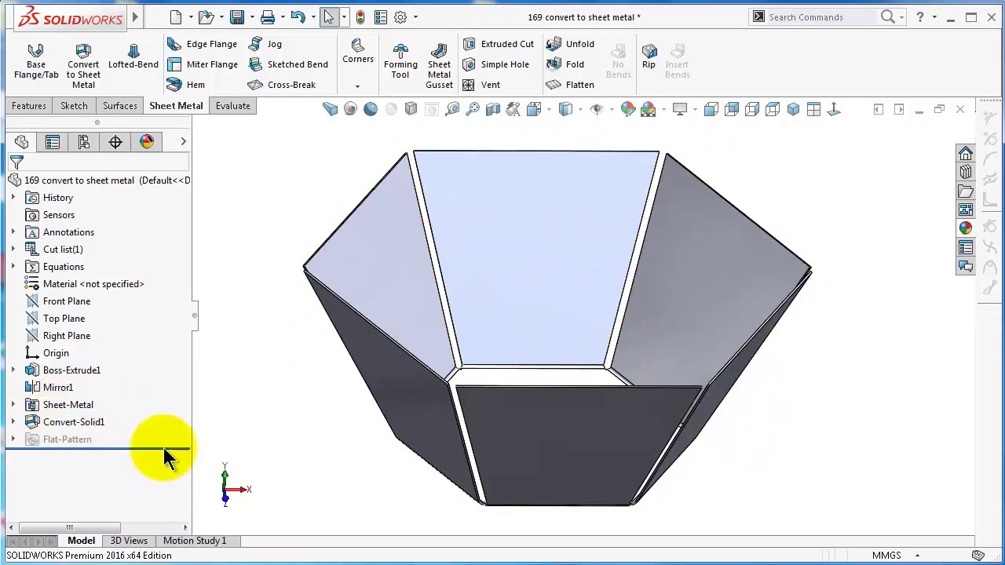
Edit the sheet metal conversion feature and set its auto relief type to Rectangular.
left_click(86, 423)
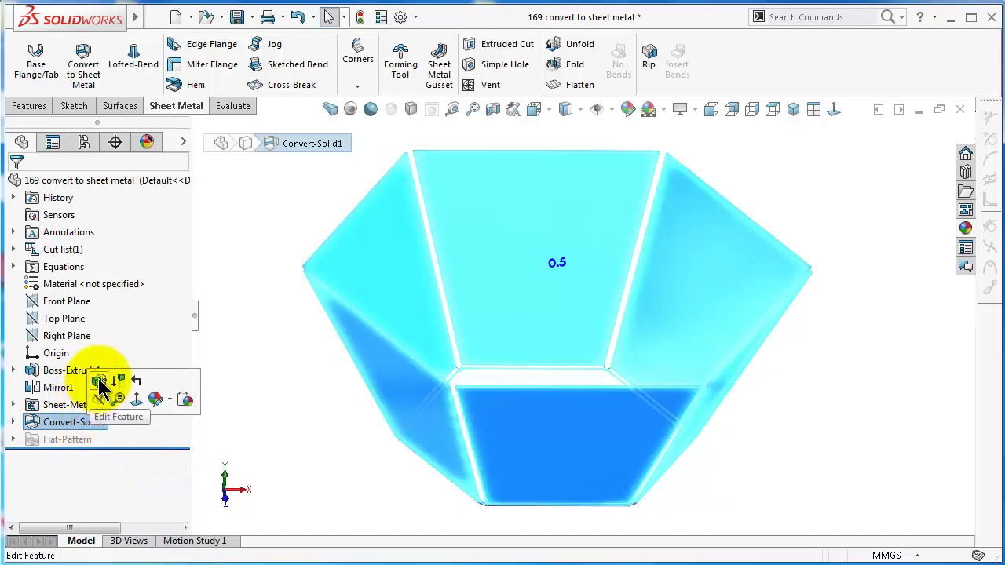
left_click(98, 383)
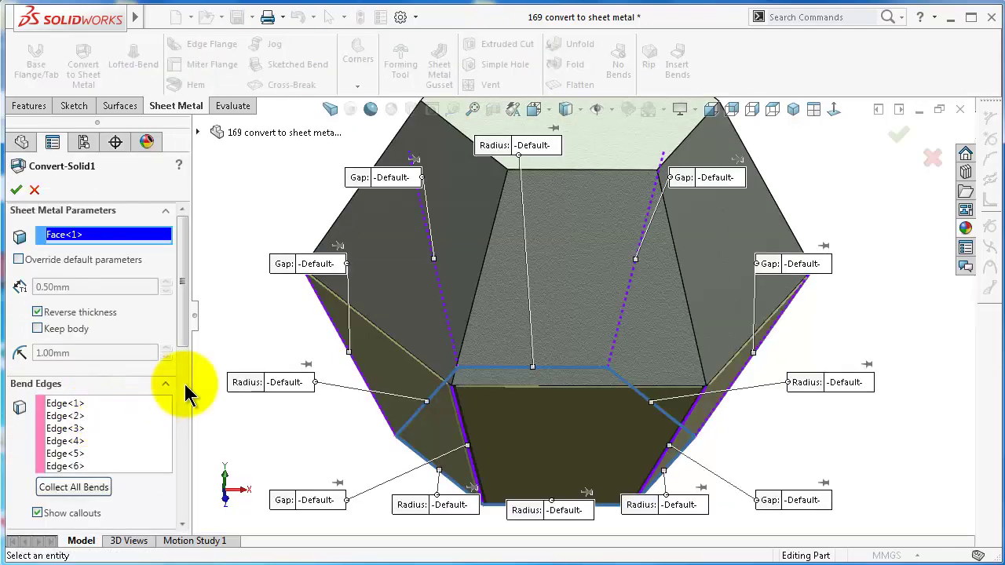
left_click_drag(182, 254, 176, 375)
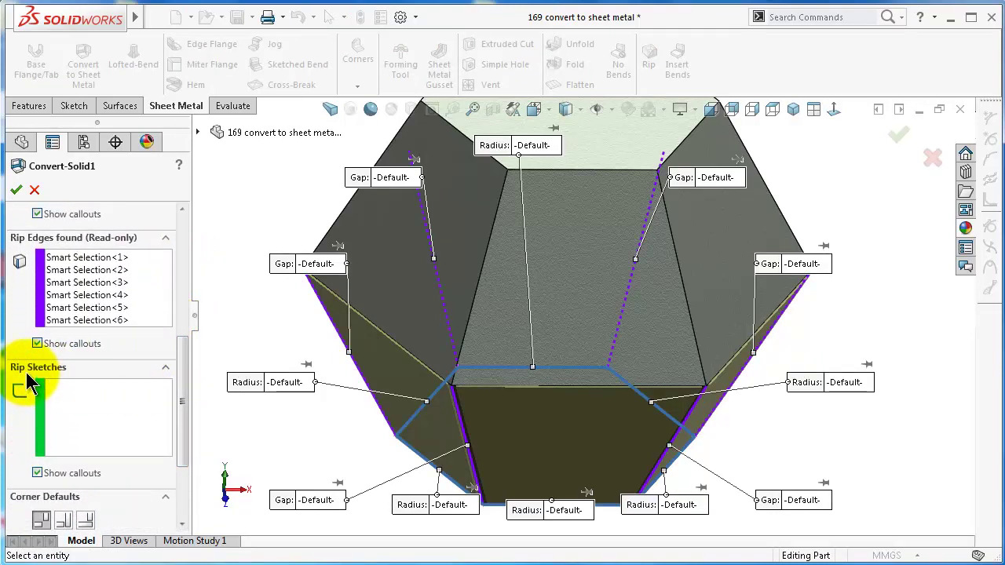
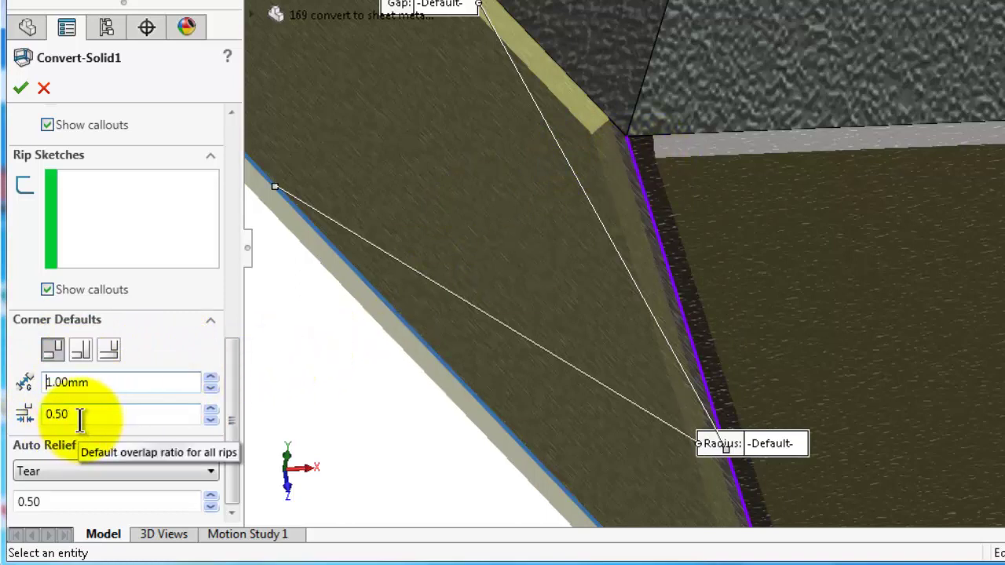
left_click_drag(80, 421, 45, 416)
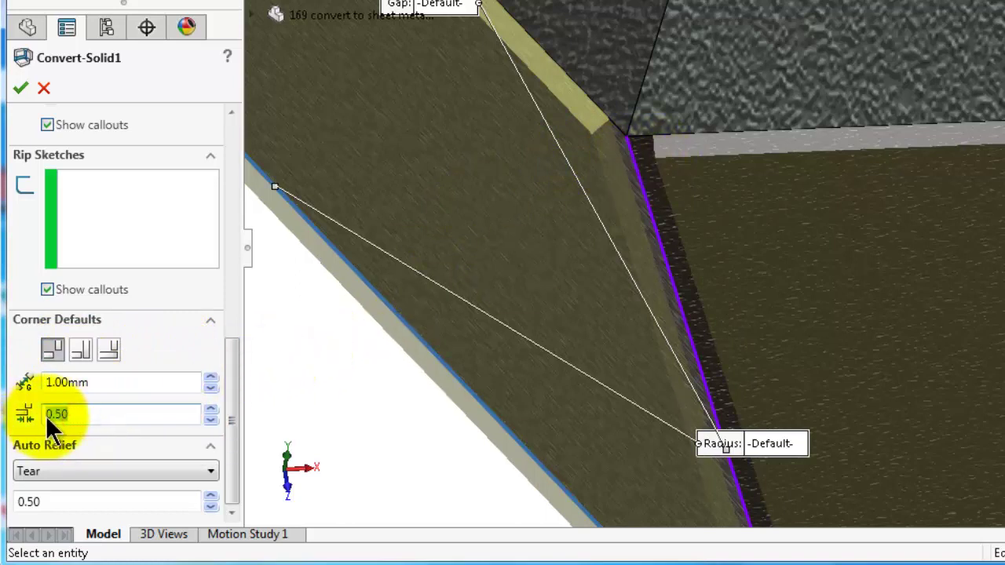
left_click(231, 368)
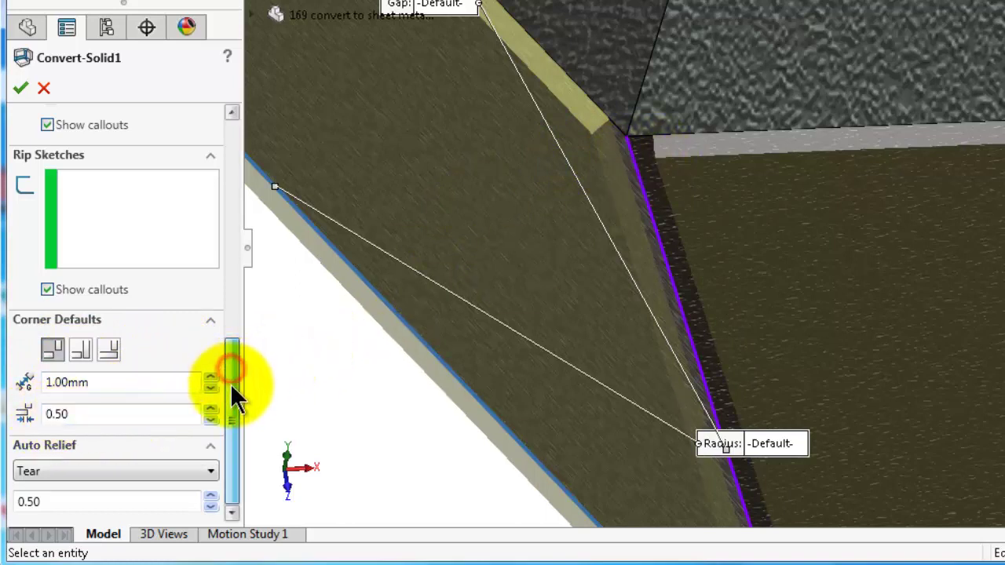
left_click(205, 471)
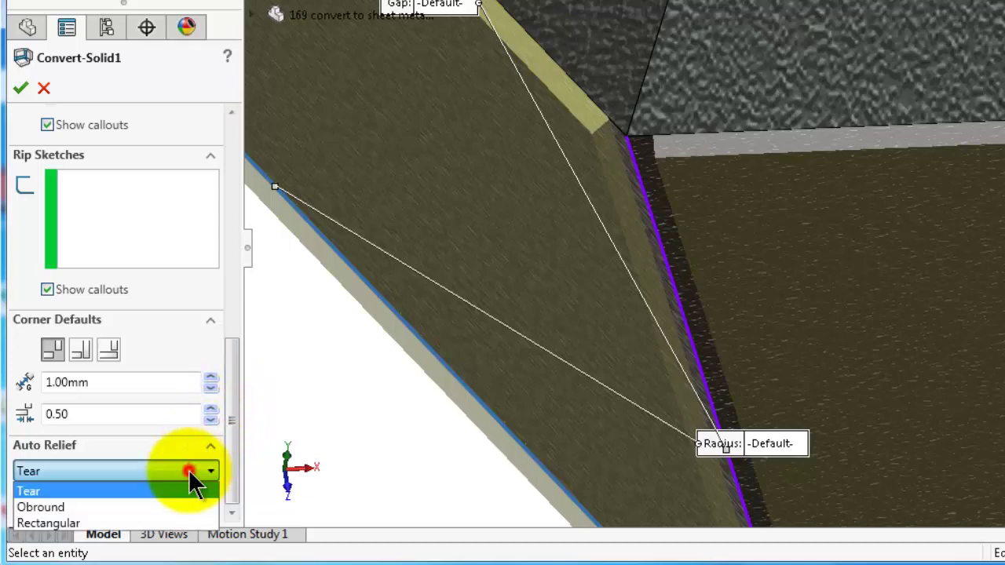
left_click(119, 523)
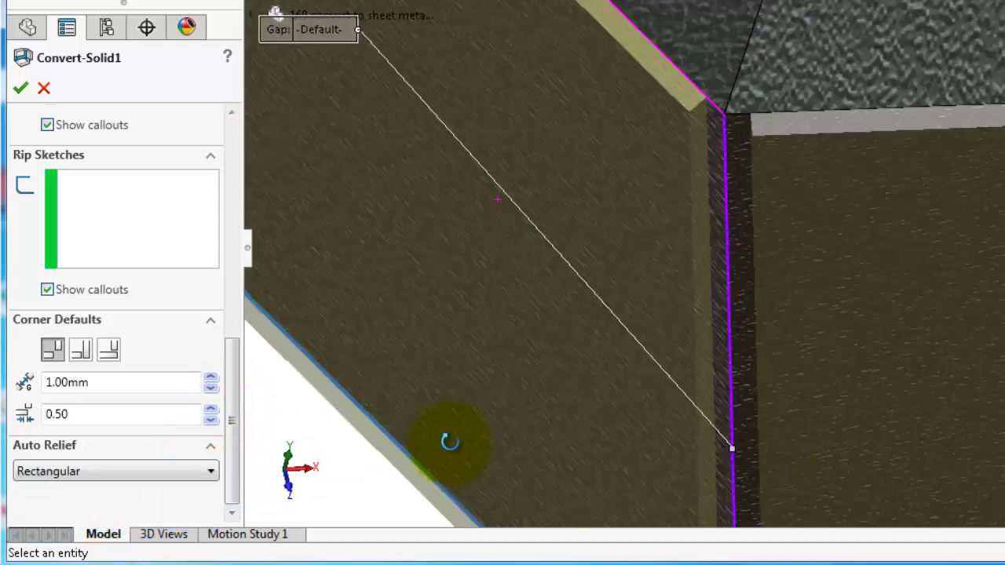
Toggle Reverse thickness off and back on to compare the material side at a lower corner of the fixed face.
scroll(473, 361, "up", 8)
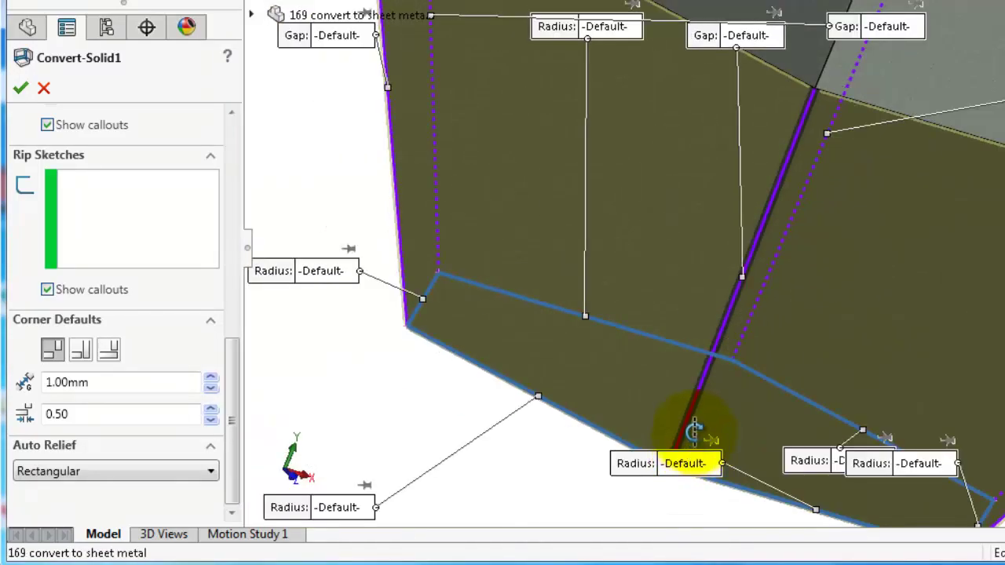
middle_click_drag(693, 430, 359, 395)
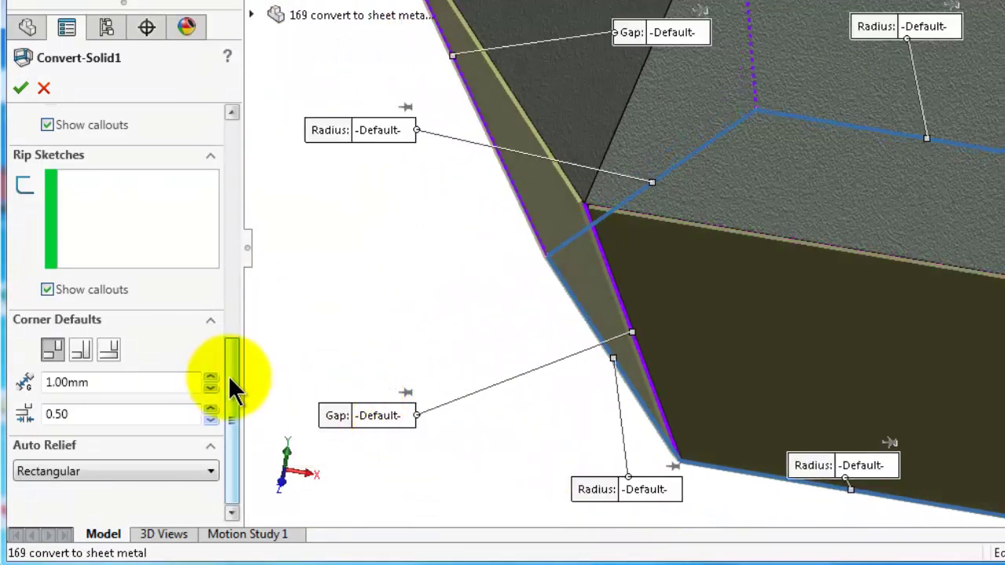
left_click_drag(230, 379, 180, 217)
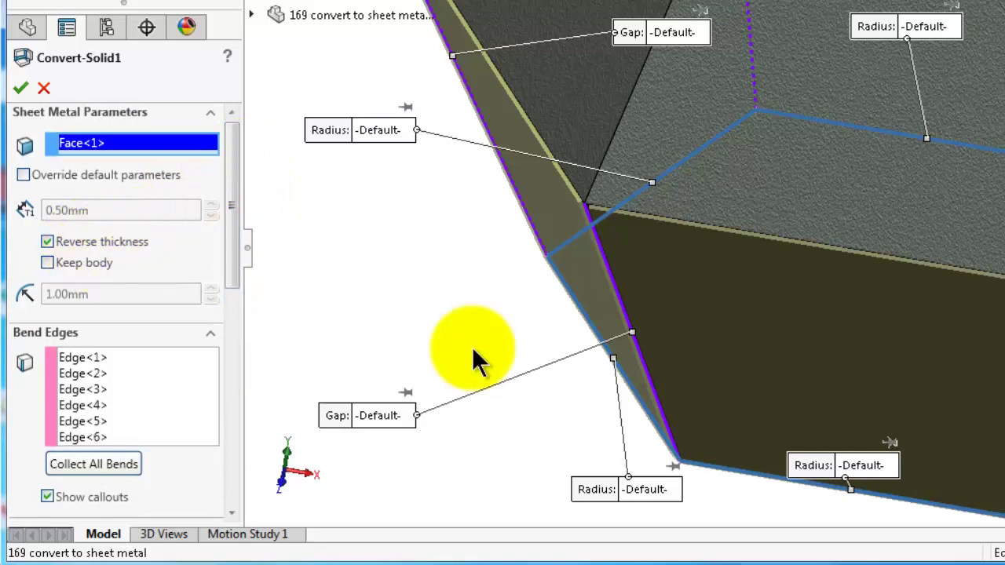
middle_click_drag(479, 361, 732, 459)
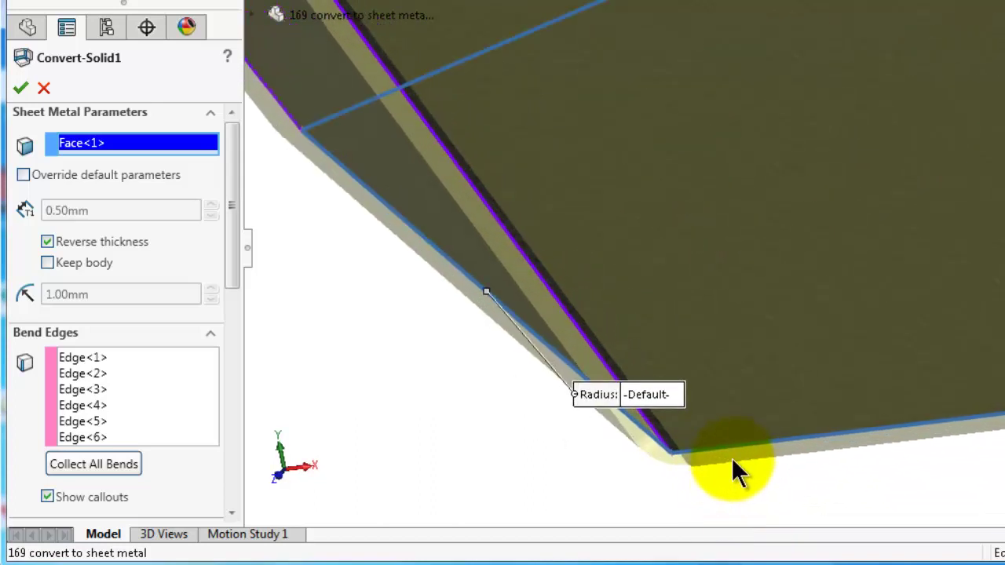
scroll(731, 459, "down", 2)
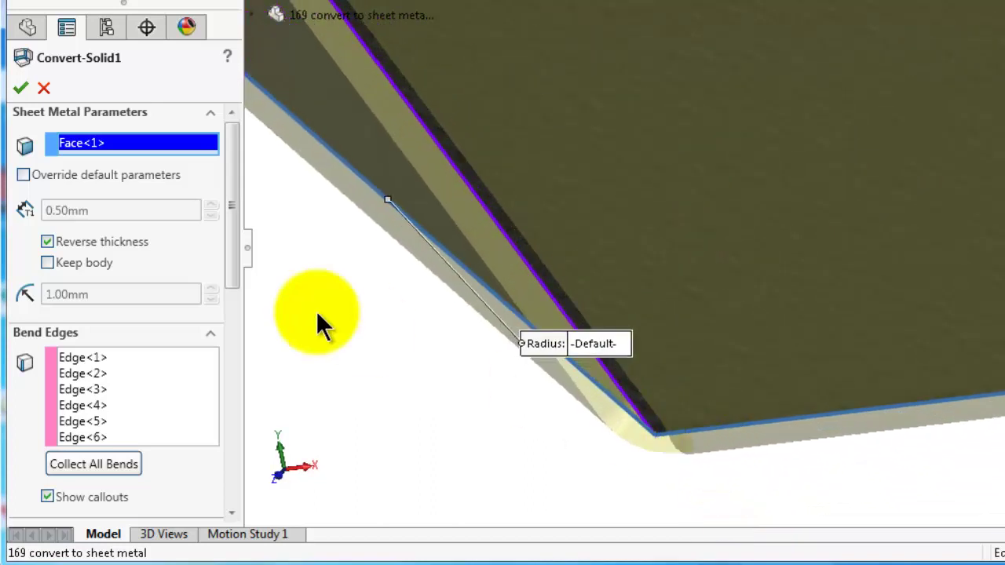
left_click(47, 242)
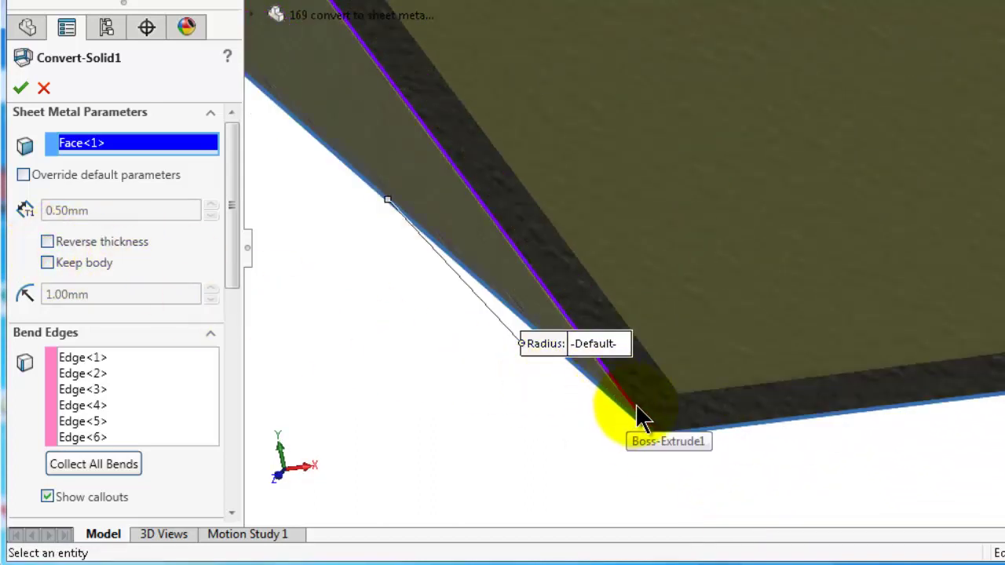
left_click(47, 242)
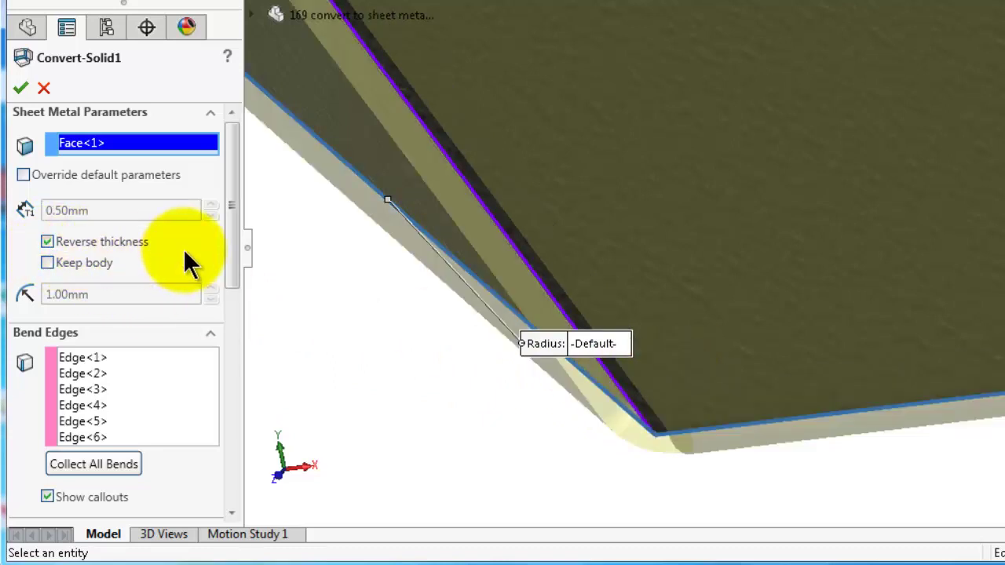
left_click_drag(229, 226, 229, 235)
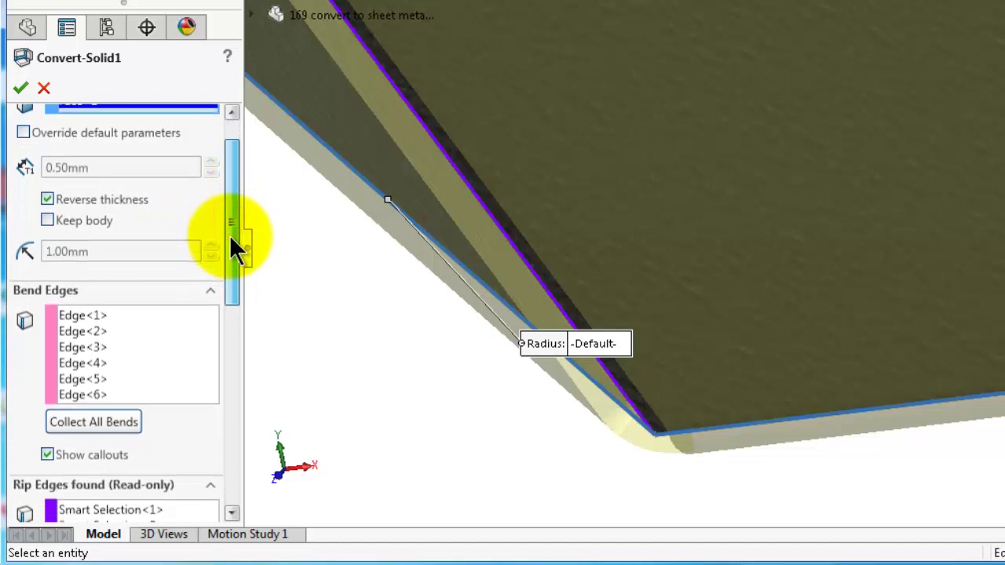
Override the default sheet metal parameters and set the bend radius to 3 mm.
middle_click_drag(609, 354, 747, 411)
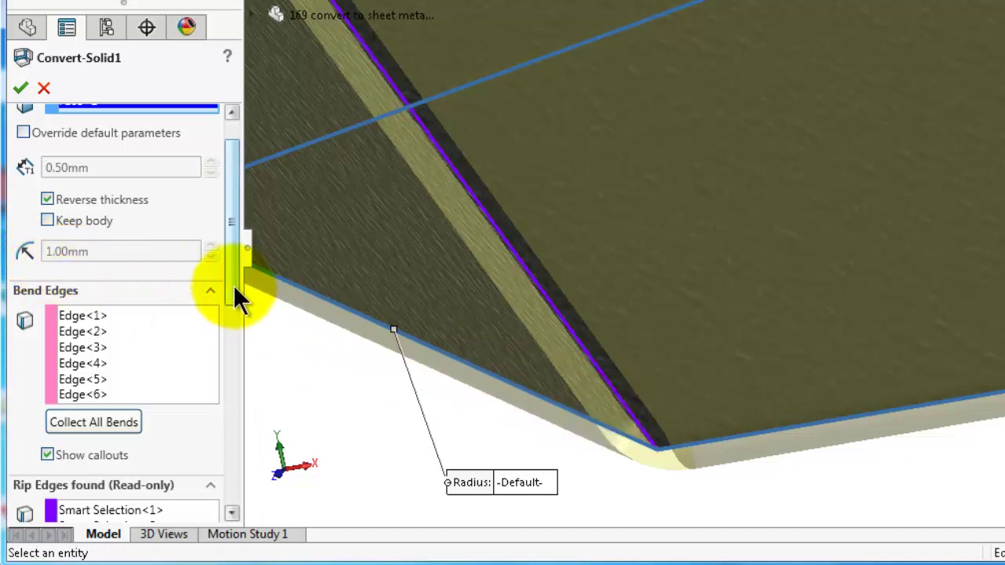
left_click_drag(227, 274, 227, 240)
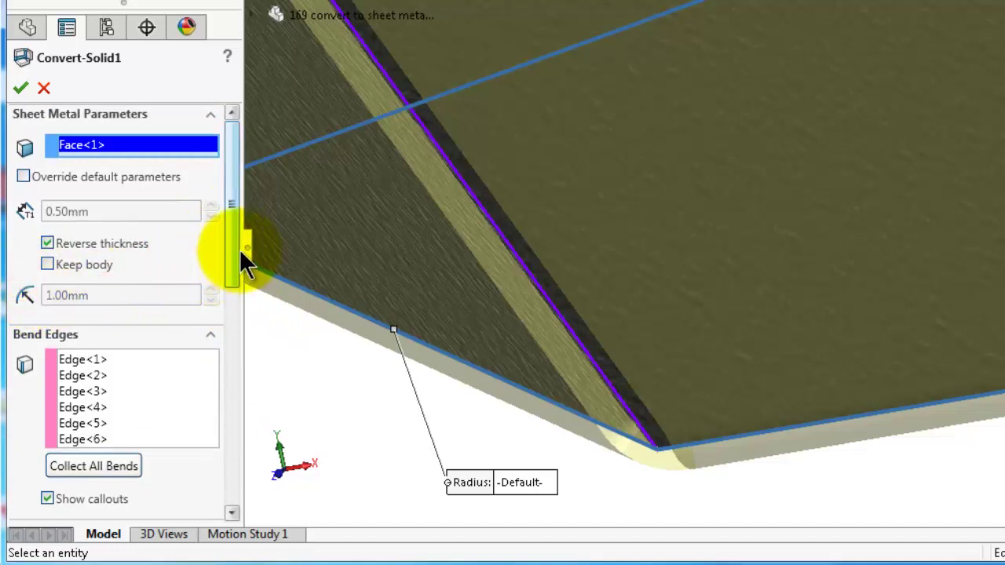
left_click_drag(238, 251, 238, 244)
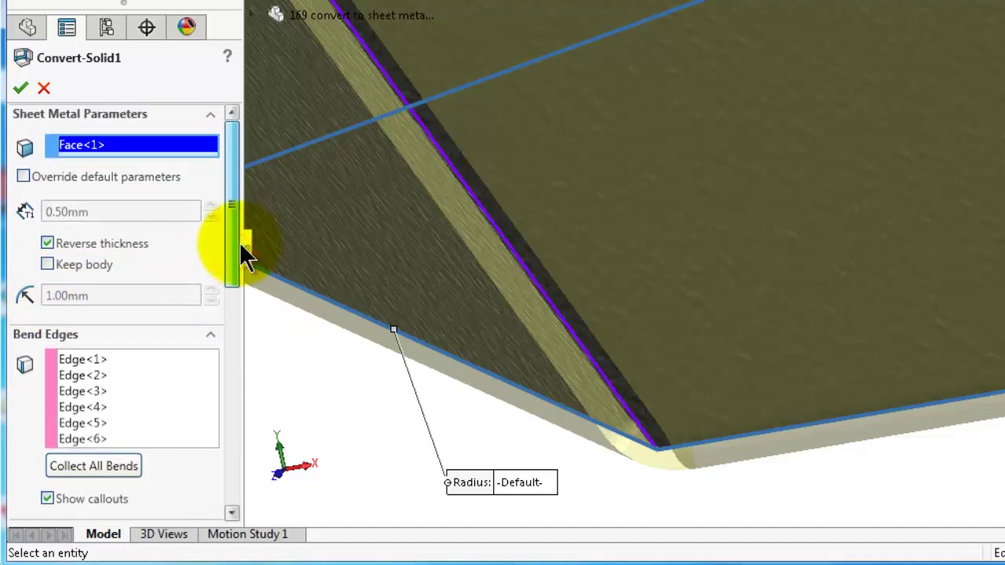
left_click(22, 177)
left_click_drag(107, 295, 32, 300)
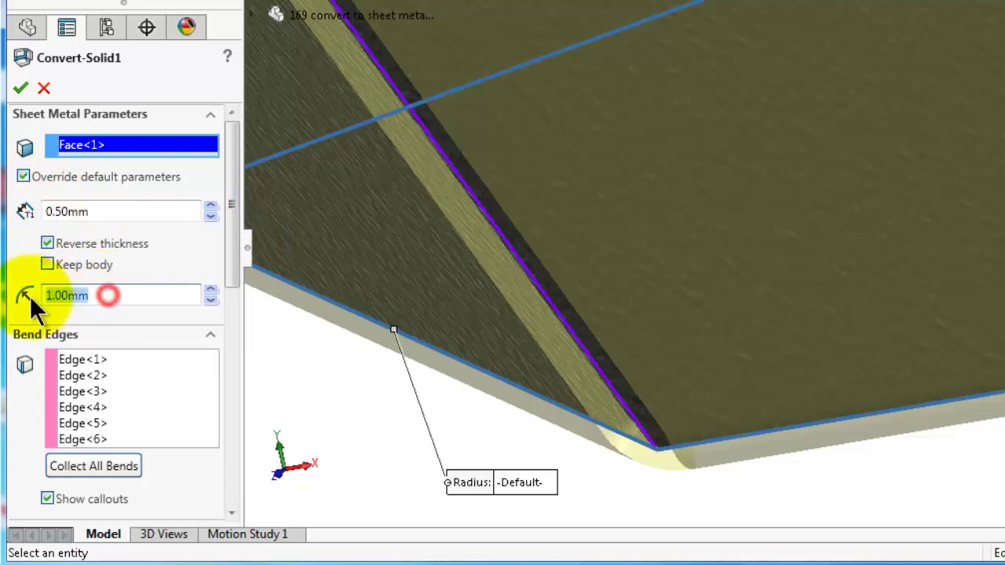
type("3")
key("Return")
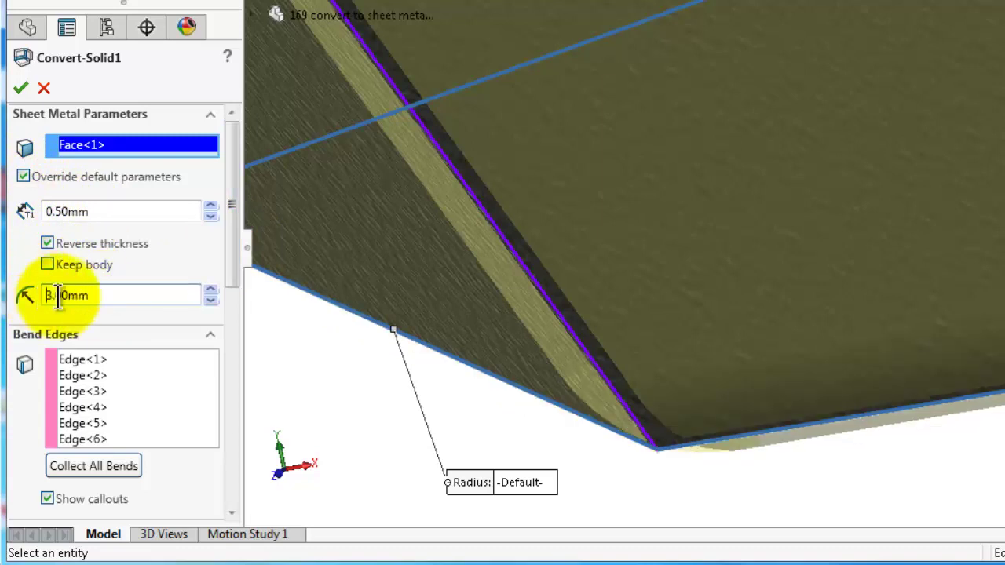
Try a 5 mm default bend radius, and set it to 0.5 mm.
left_click_drag(128, 298, 12, 306)
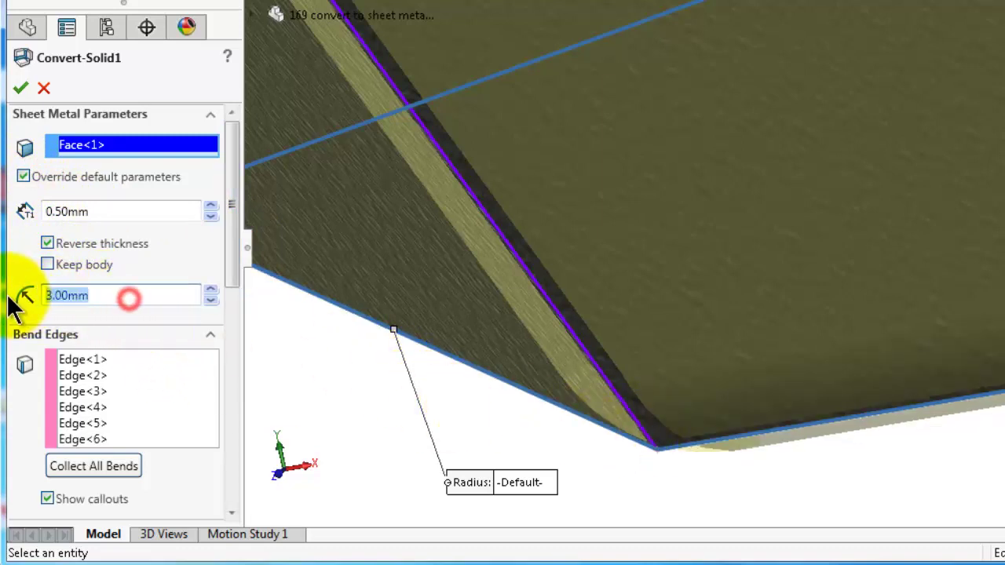
type("5")
key("Return")
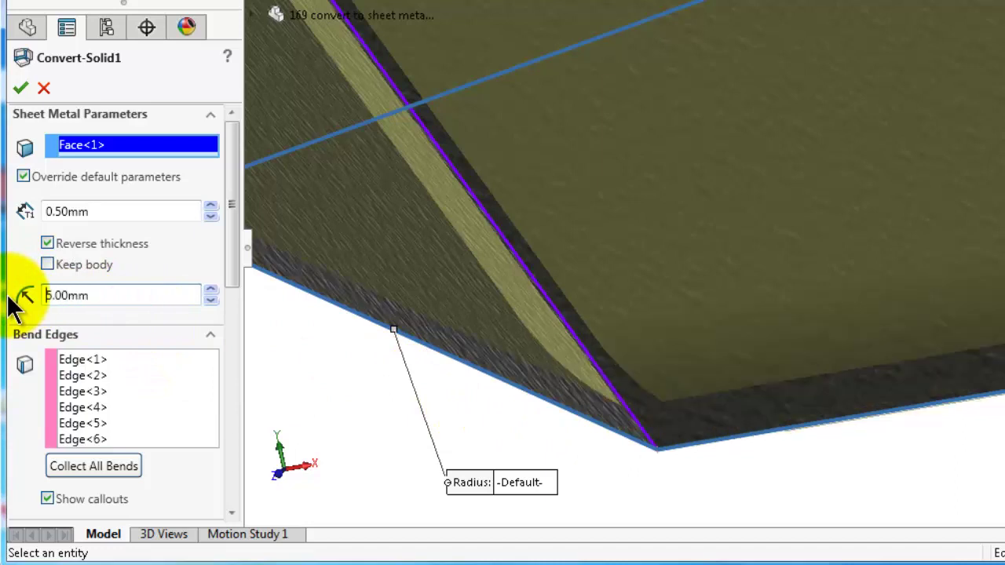
left_click_drag(91, 295, 36, 306)
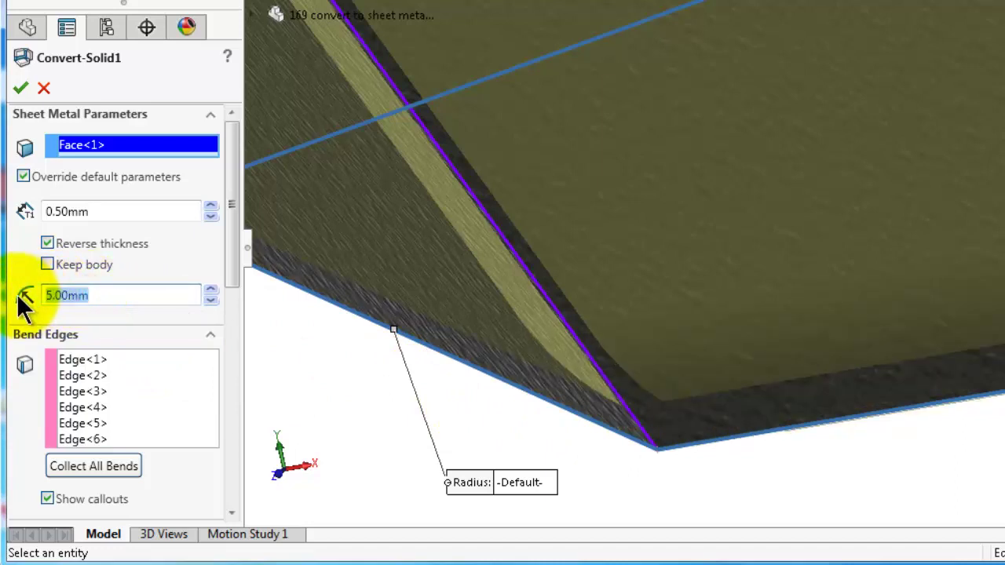
type("0.5")
key("Return")
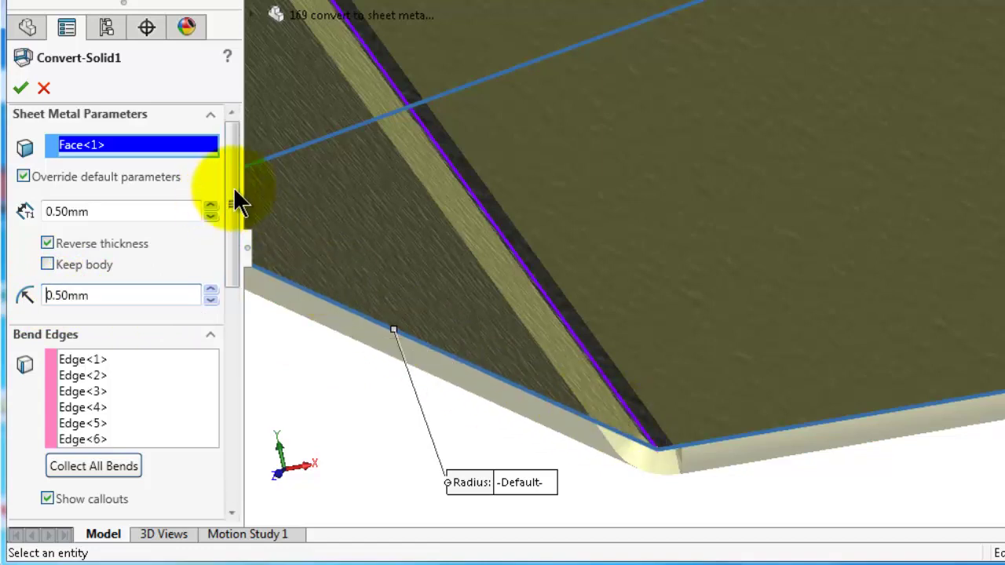
Give one bend edge of the lower hexagonal face its own radius of 3 mm.
mouse_move(233, 191)
left_mouse_down()
mouse_move(235, 413)
mouse_move(242, 174)
left_mouse_up()
middle_click_drag(793, 489, 778, 485)
scroll(778, 487, "up", 4)
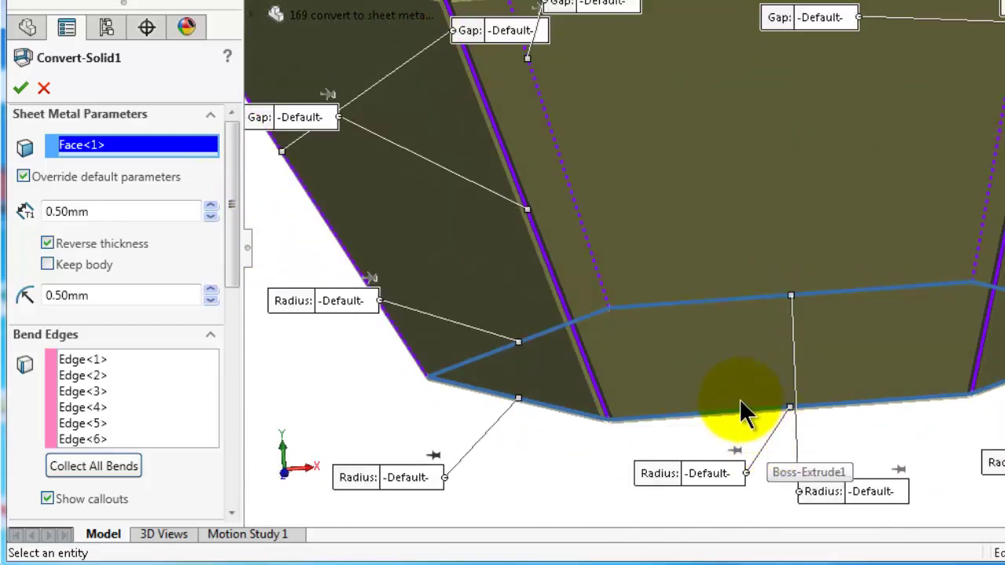
key("Up")
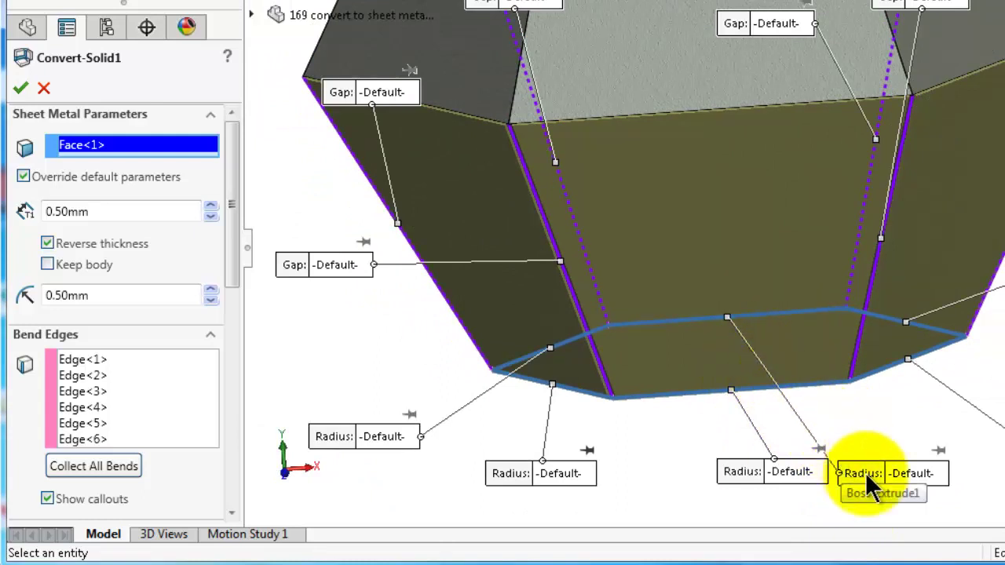
left_click(910, 473)
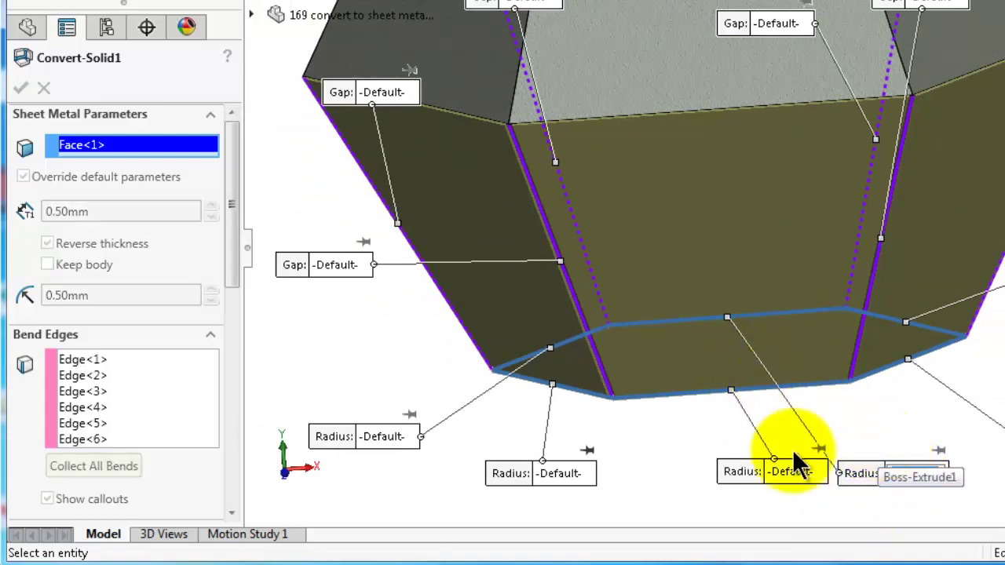
left_click(773, 471)
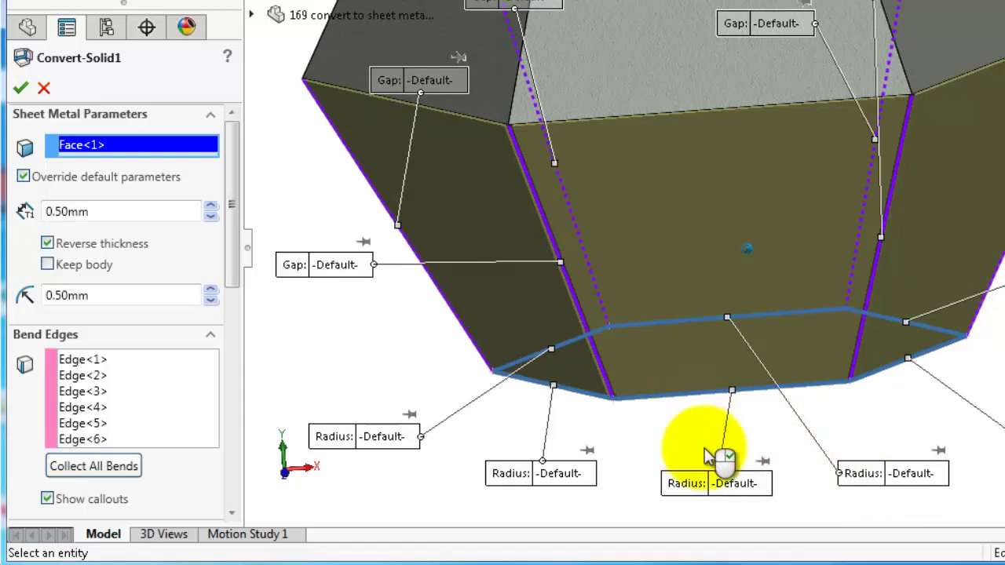
left_click(736, 485)
left_click(739, 483)
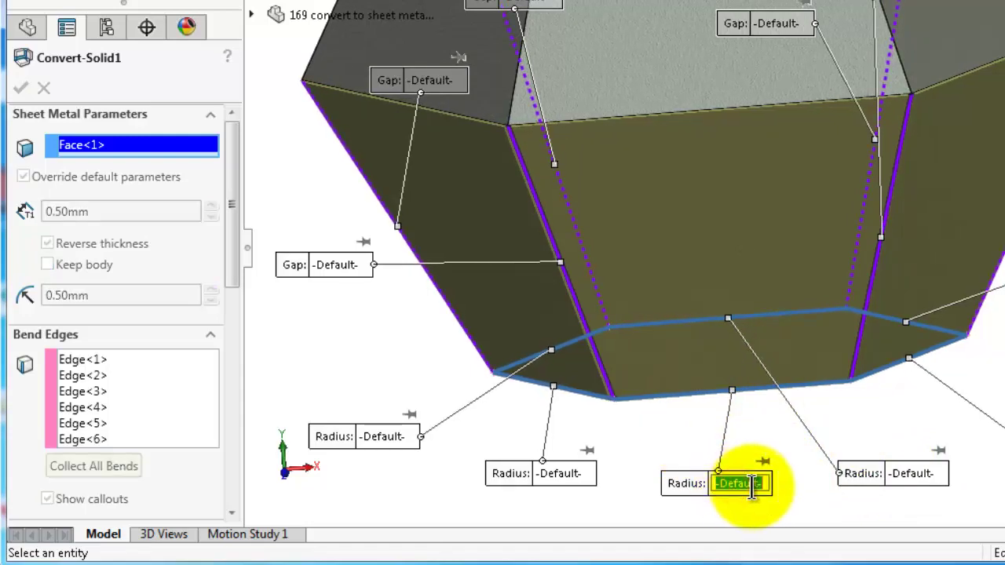
type("3")
key("Return")
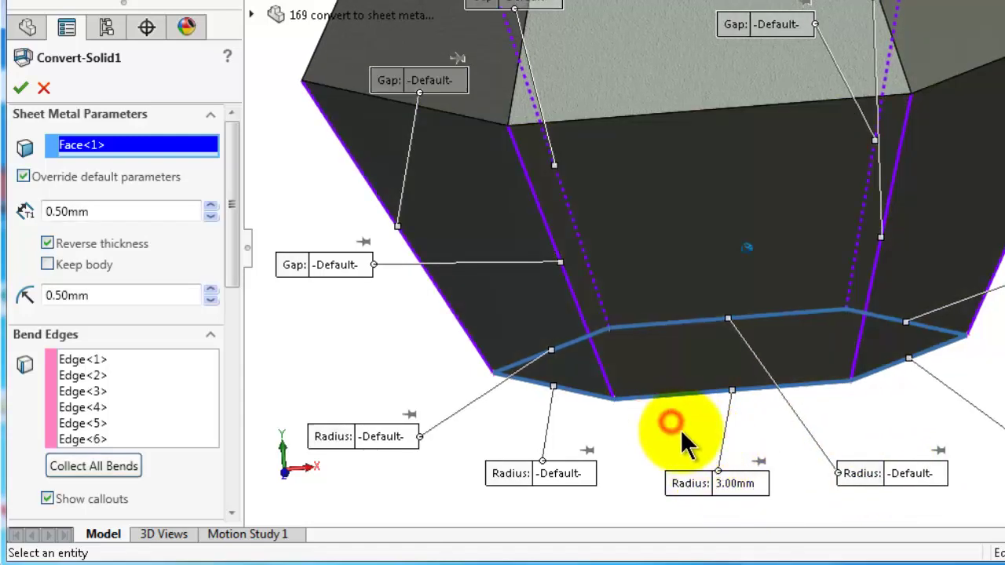
Set the individual radius of the 3 mm bend on the lower hexagonal face to 0.5 mm.
scroll(690, 432, "down", 5)
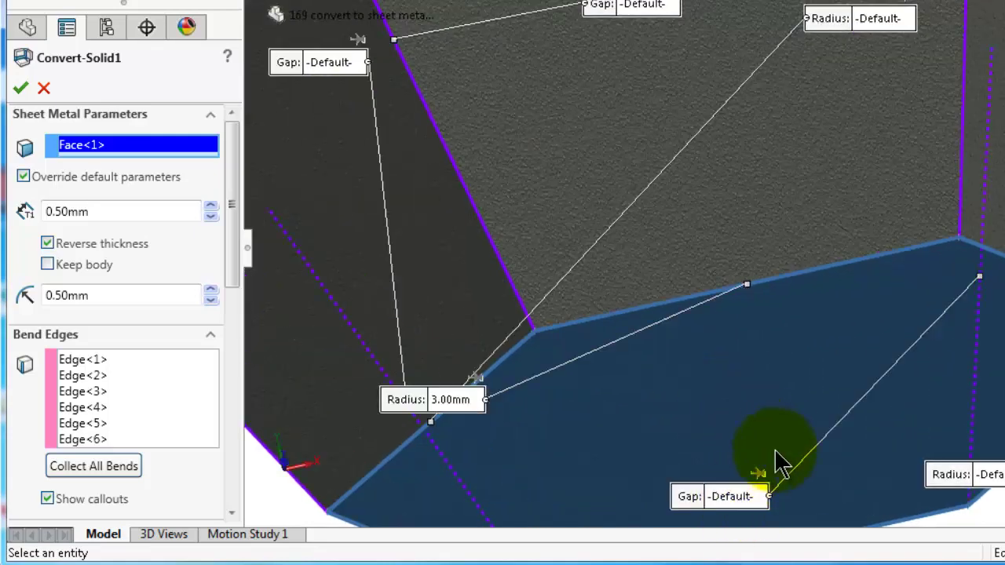
scroll(778, 463, "up", 4)
left_click(778, 469)
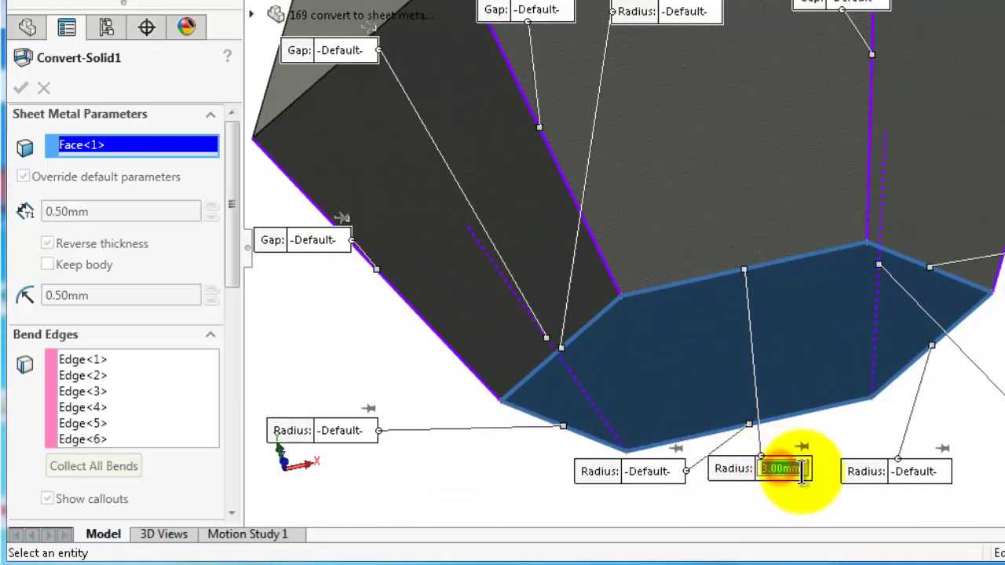
type("0.5")
key("Return")
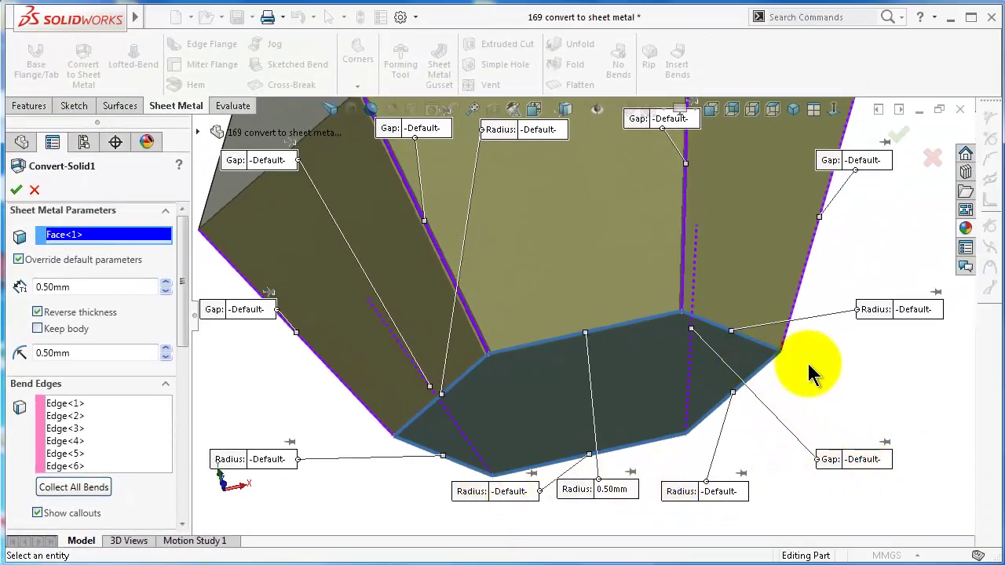
Try a 2 mm individual gap on one rip edge, and discard the override.
left_click(862, 459)
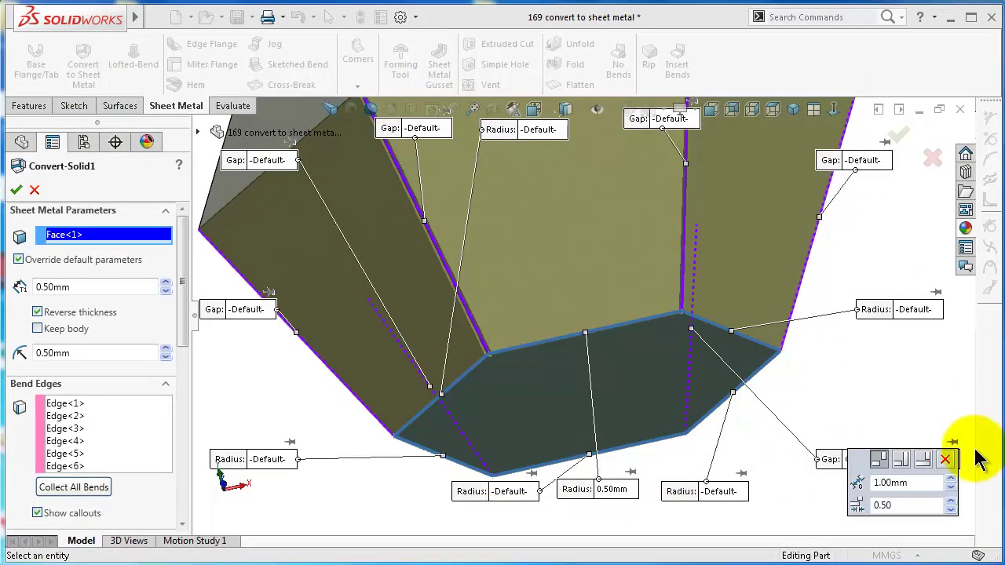
double_click(898, 483)
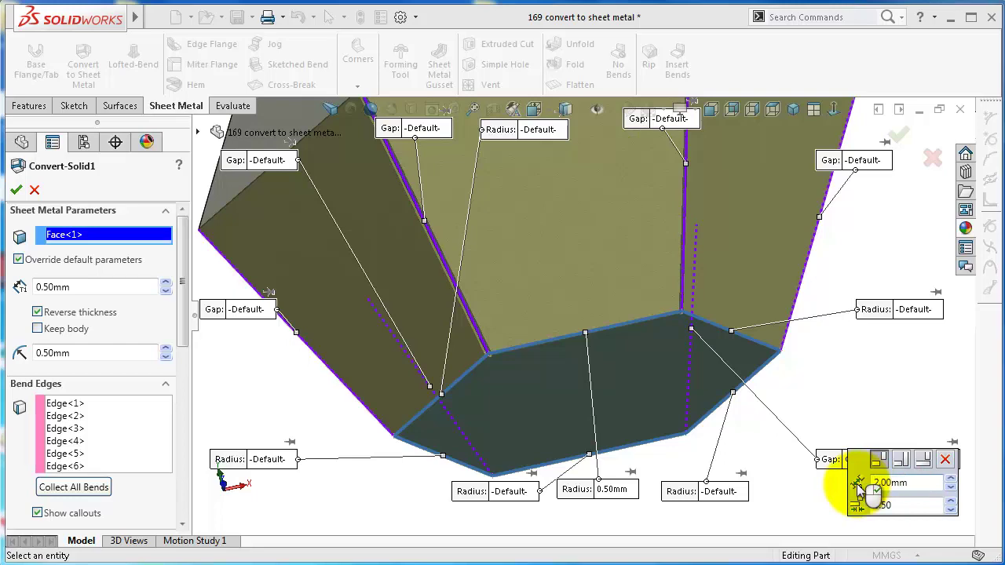
middle_click_drag(865, 384, 871, 365)
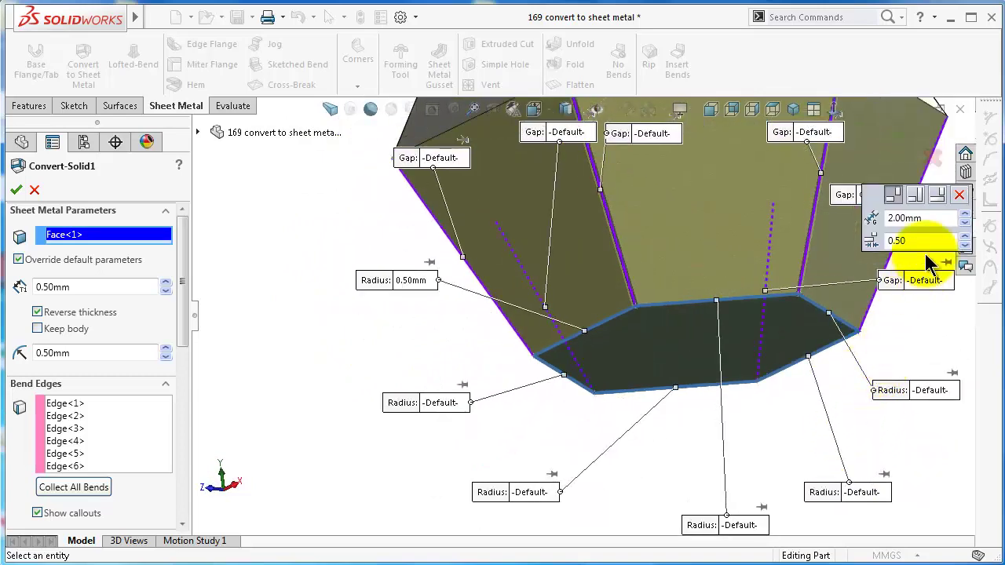
left_click(959, 196)
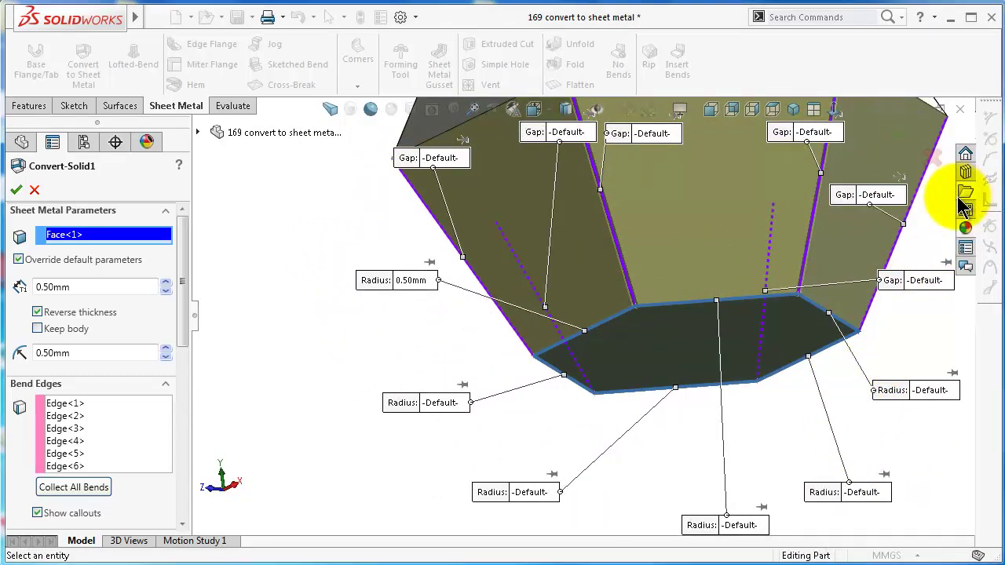
Add the mid-height edges between the lower and upper side walls to the conversion's bend edges.
middle_click_drag(904, 366, 686, 235)
middle_click_drag(556, 240, 558, 284)
left_click_drag(183, 290, 176, 345)
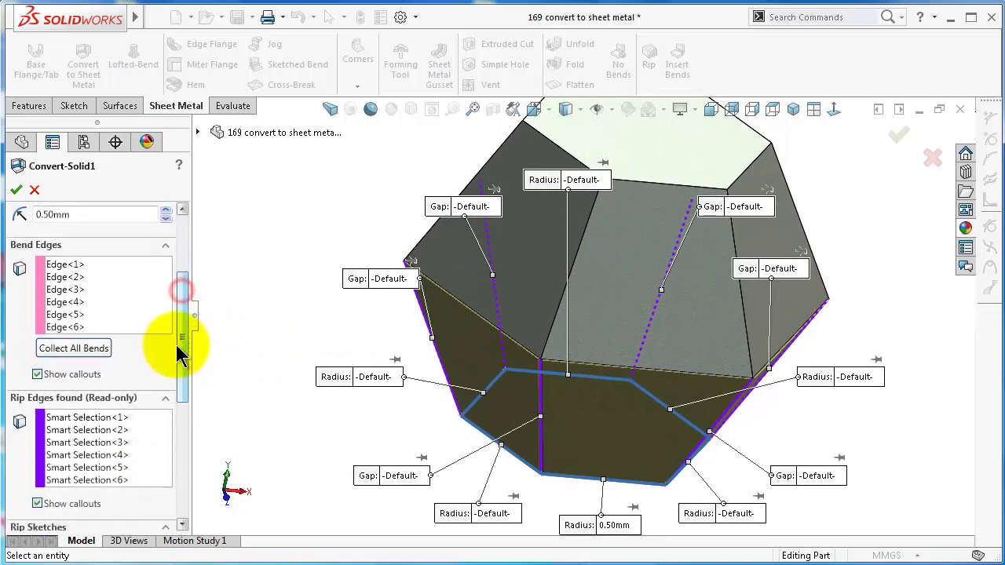
left_click(65, 265)
left_click(65, 327, "shift")
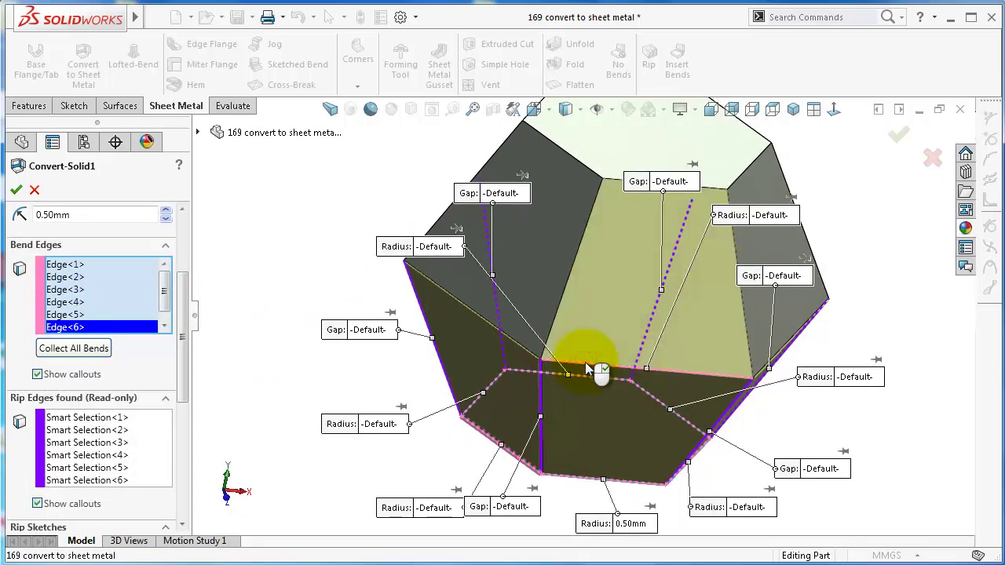
middle_click_drag(585, 363, 767, 451)
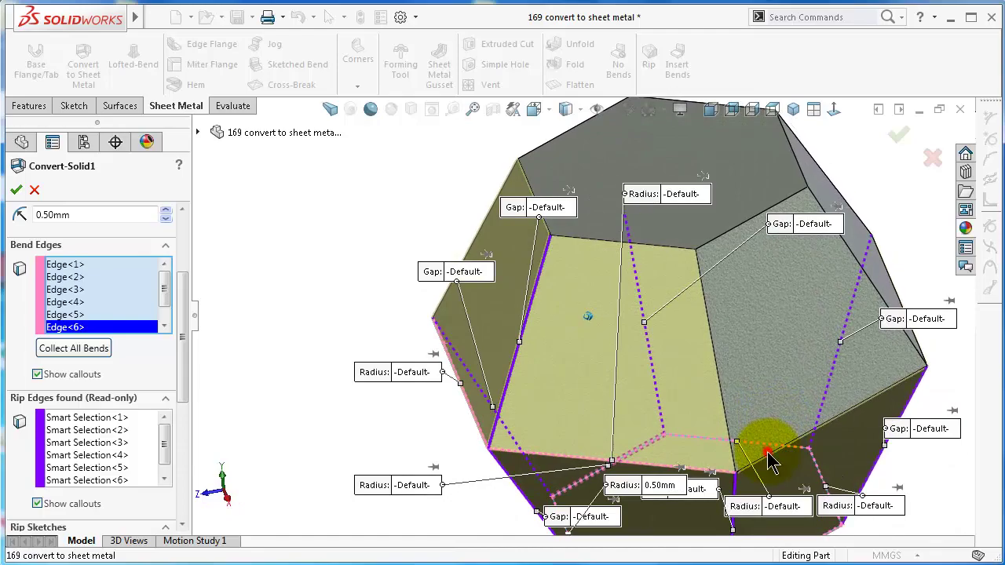
scroll(765, 459, "down", 5)
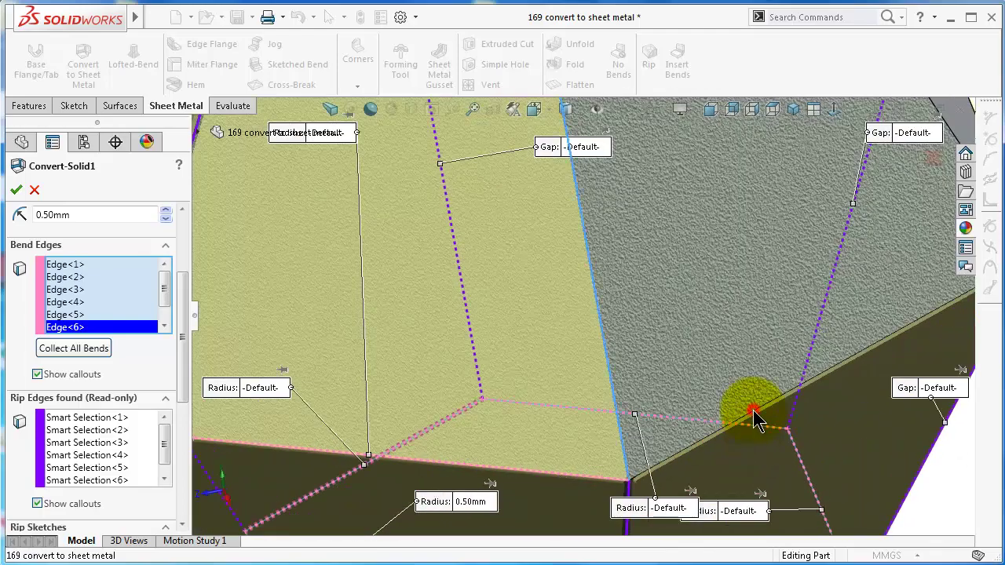
middle_click_drag(753, 413, 816, 469)
scroll(804, 377, "down", 5)
left_click(785, 393)
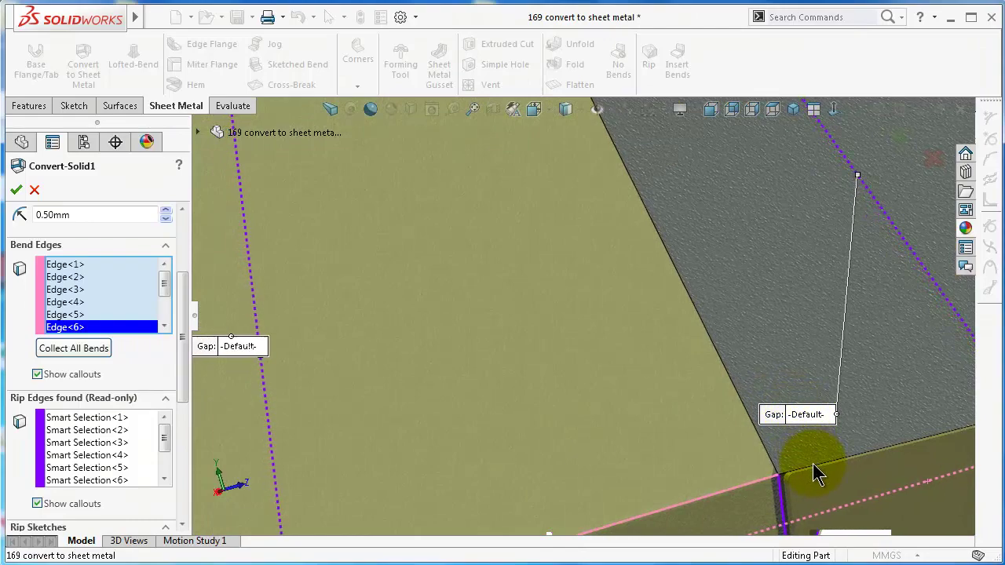
left_click(814, 468)
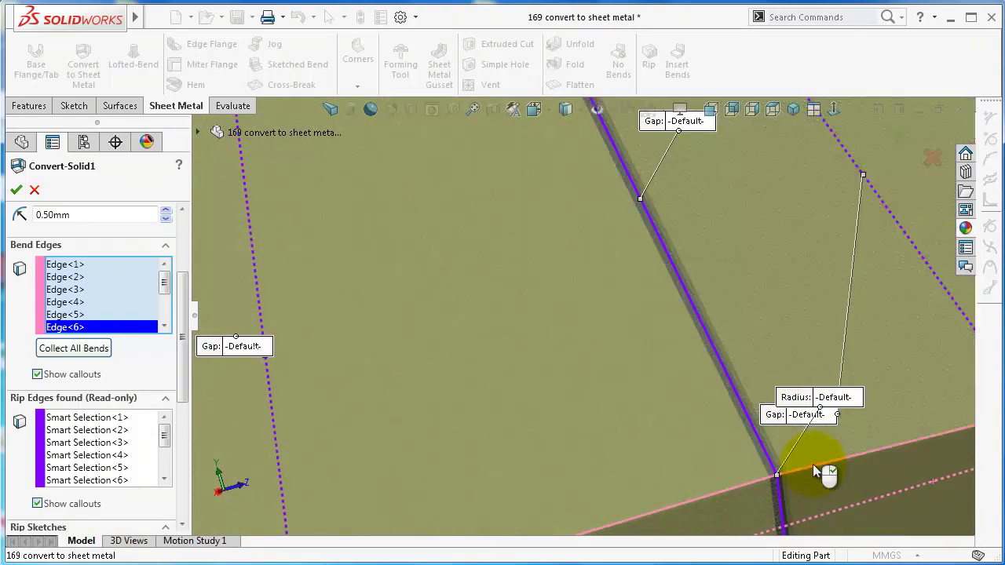
Add one edge of the upper hexagonal face as a bend edge and apply the conversion.
middle_click_drag(812, 464, 777, 270)
scroll(803, 440, "up", 5)
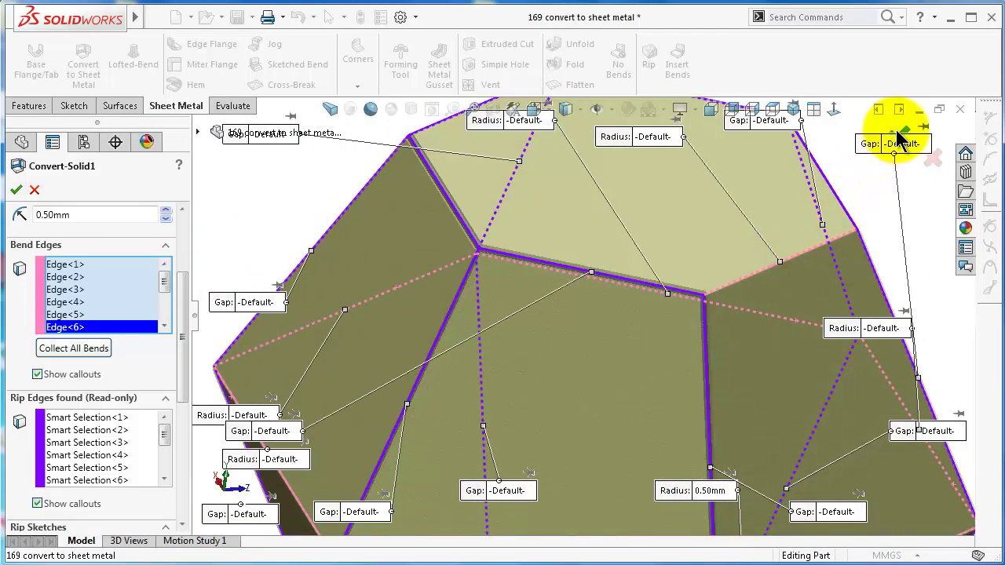
scroll(894, 149, "up", 2)
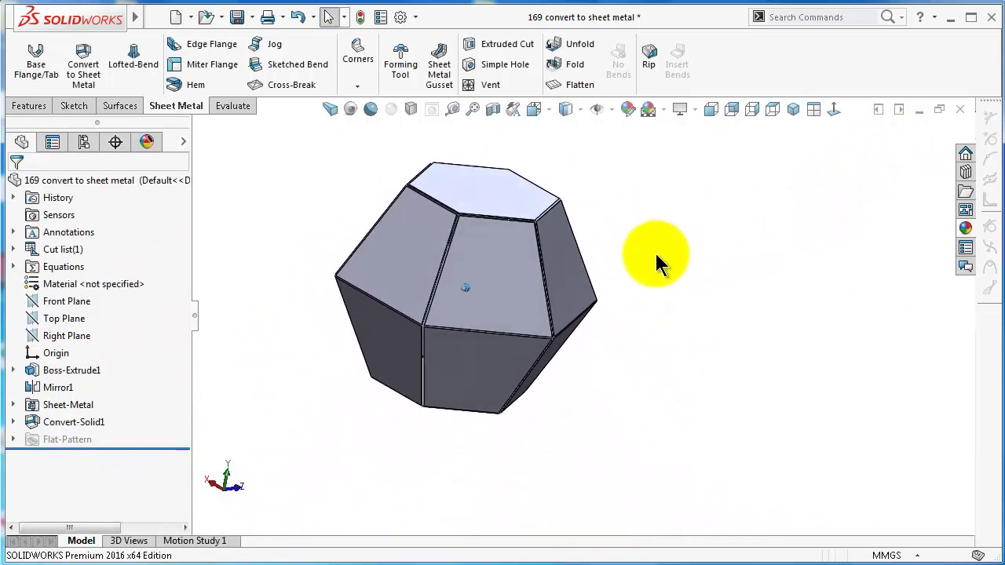
Examine the bends and gaps all around the closed part, and reopen the conversion feature to review its rip options.
key("Left")
key("Left")
key("Left")
key("Left")
key("Left")
key("Left")
key("Left")
key("Left")
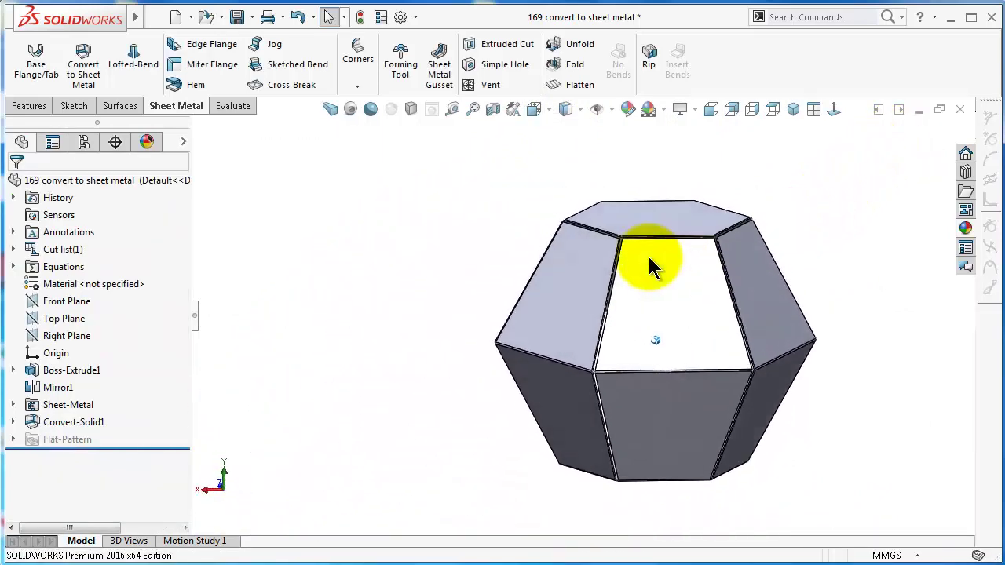
key("Left")
key("Left")
key("Left")
key("Left")
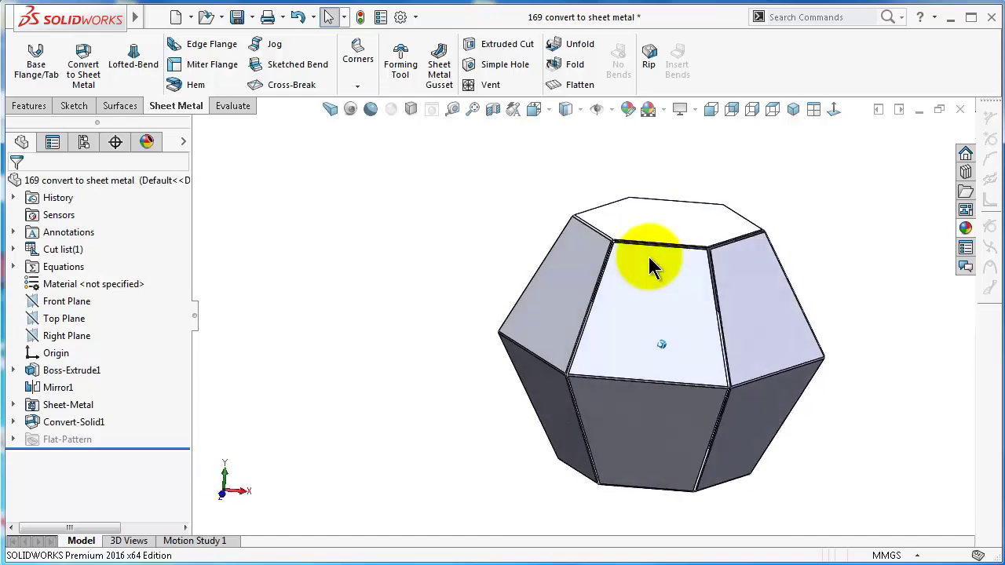
key("Left")
key("Left")
key("Left")
key("Left")
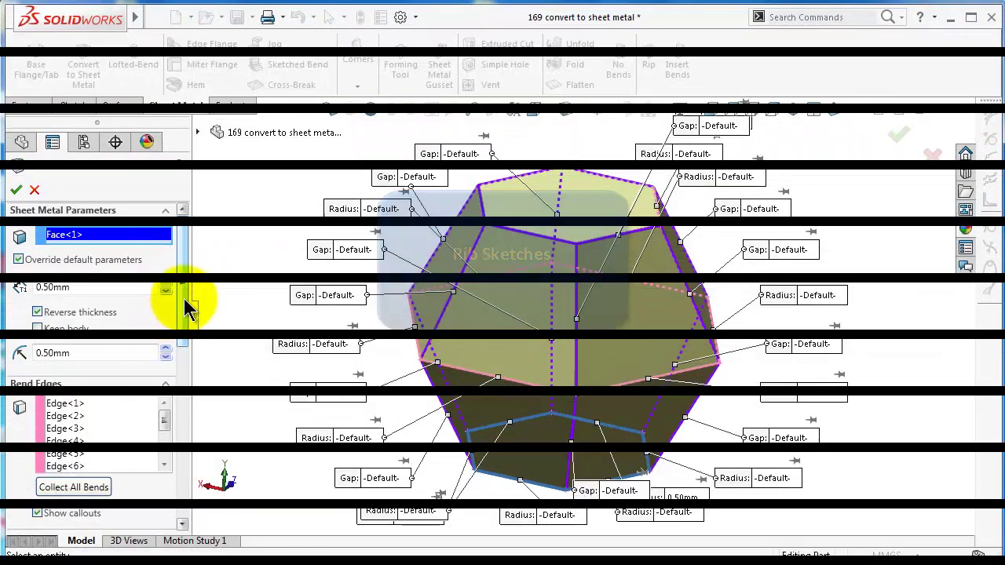
left_click_drag(187, 307, 184, 416)
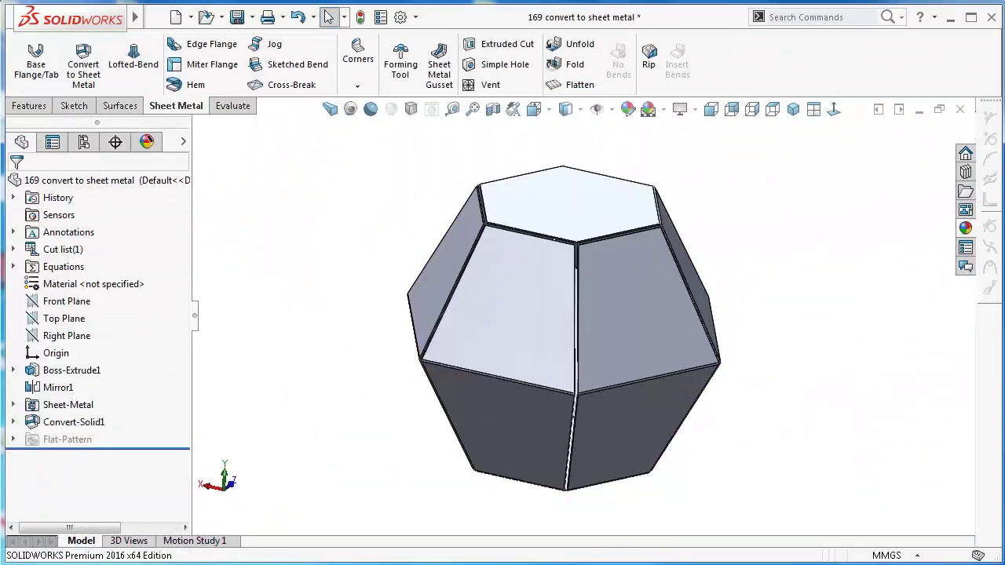
Create a new part and start a sketch on the Top Plane.
left_click(176, 16)
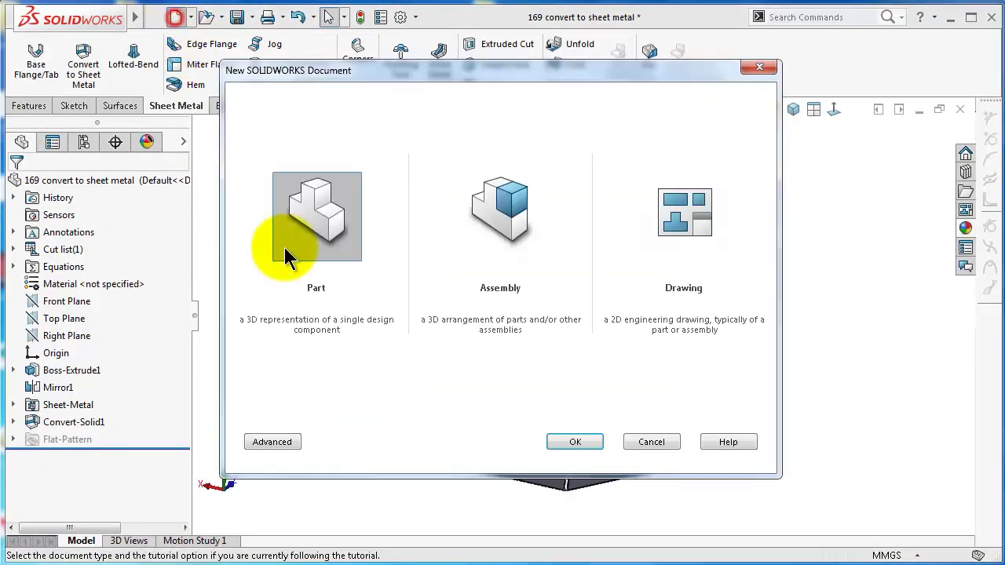
left_click(576, 442)
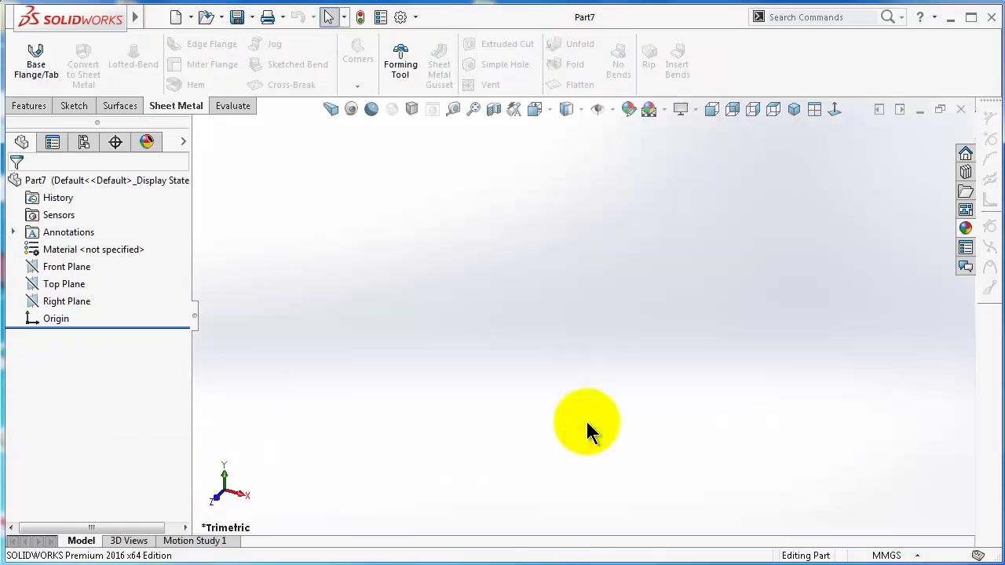
left_click(58, 283)
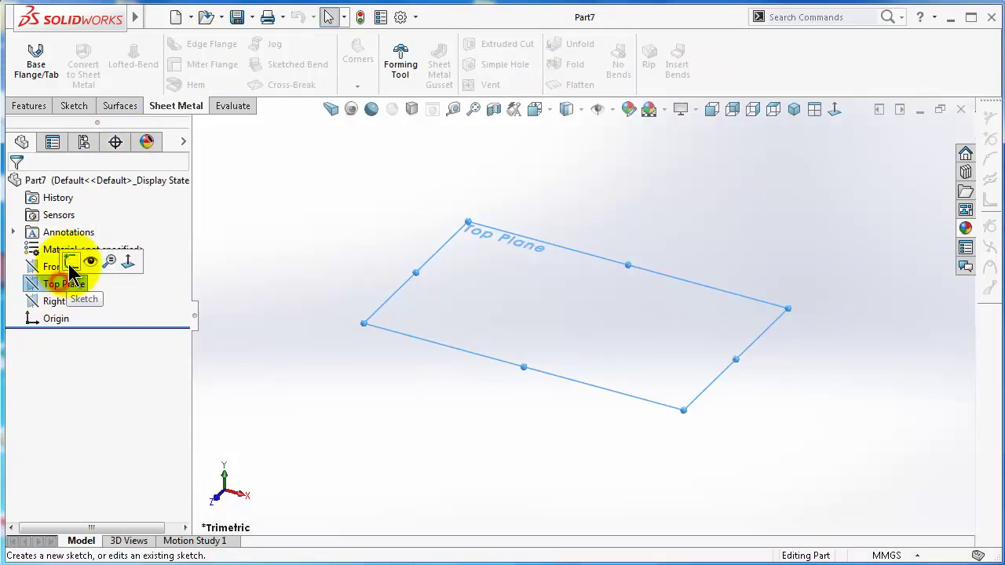
left_click(76, 264)
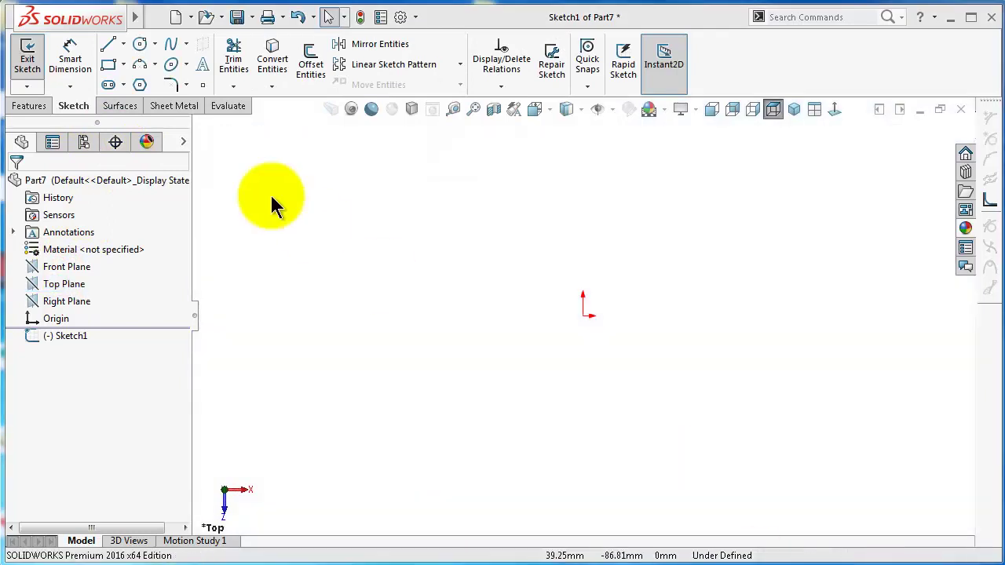
Sketch a center rectangle about 103 mm high, centered on the origin.
left_click(123, 65)
left_click(133, 103)
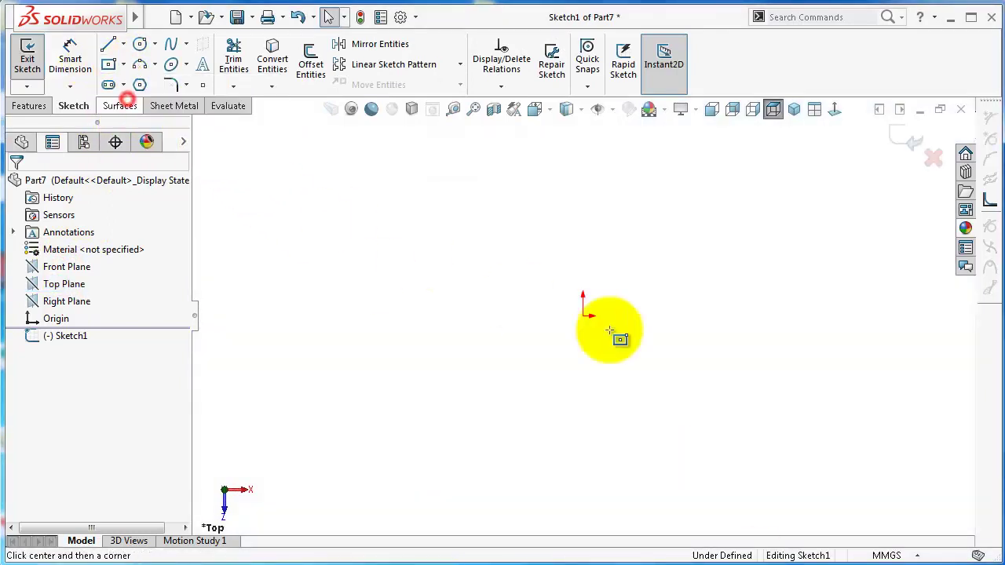
left_click(583, 317)
left_click(476, 221)
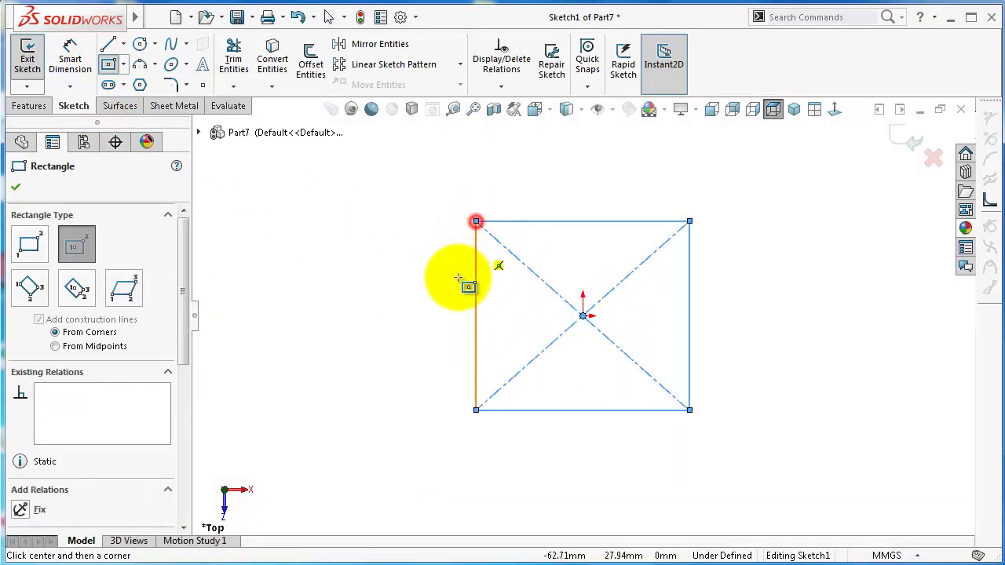
key("Escape")
Dimension the rectangle's vertical side at 100 mm and make the adjoining horizontal side equal to it.
right_click_drag(395, 350, 367, 200)
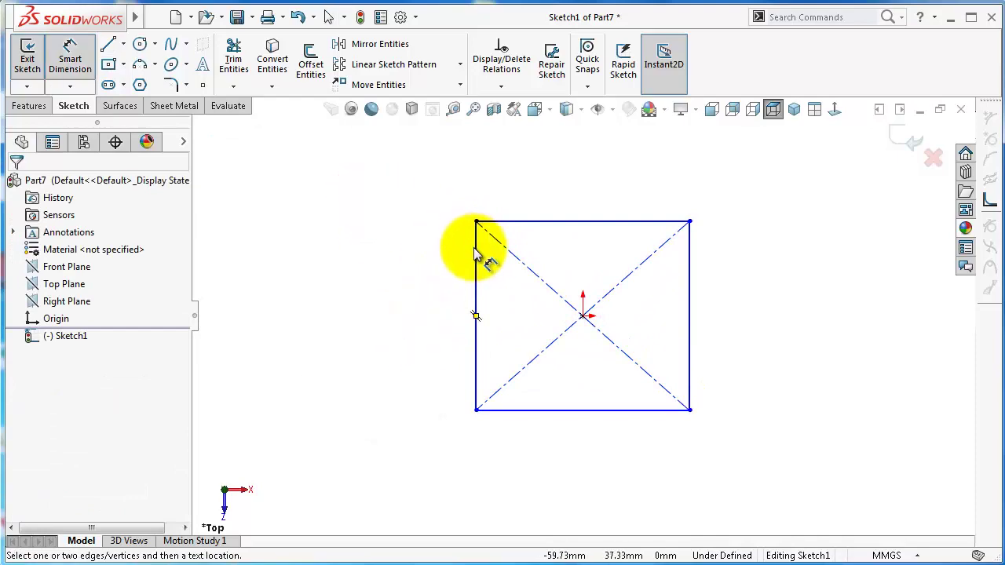
left_click(476, 251)
left_click(414, 260)
type("100")
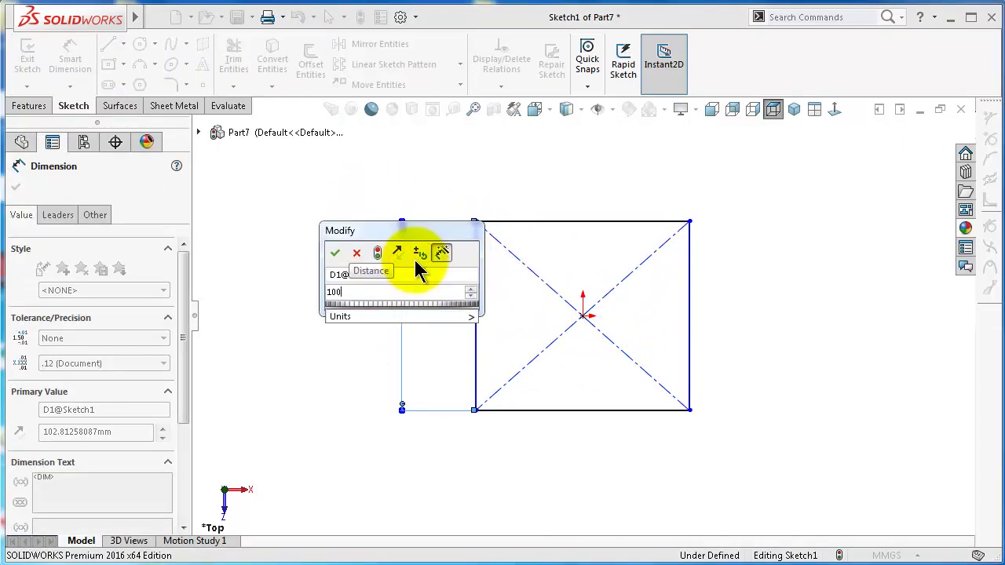
key("Return")
key("Escape")
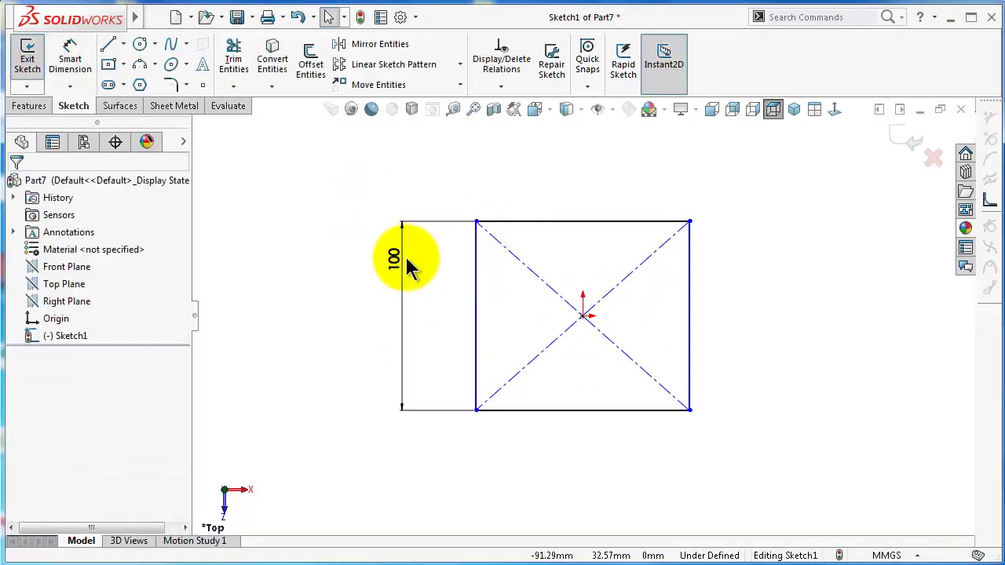
left_click(475, 264)
left_click(544, 222, "ctrl")
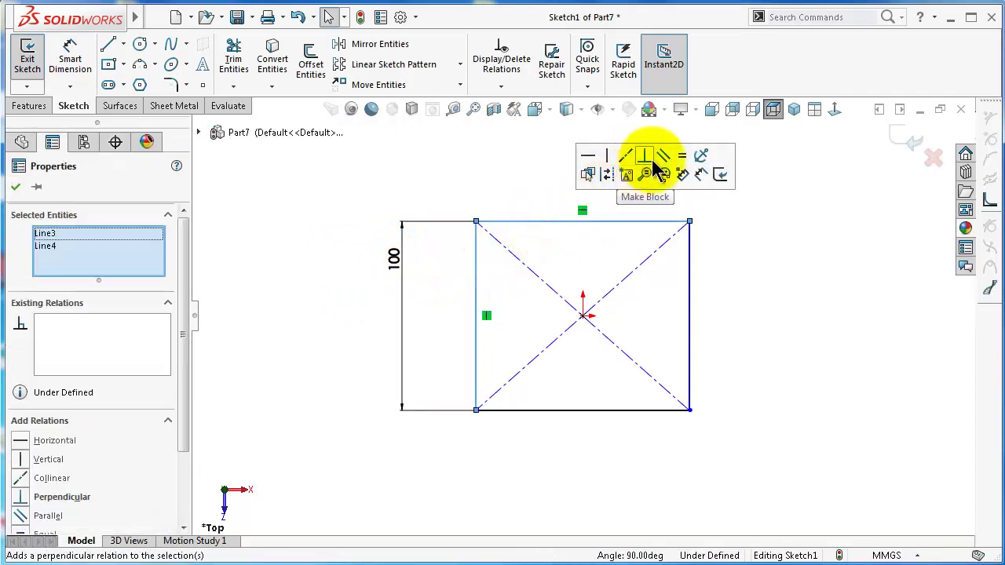
left_click(681, 156)
left_click(337, 322)
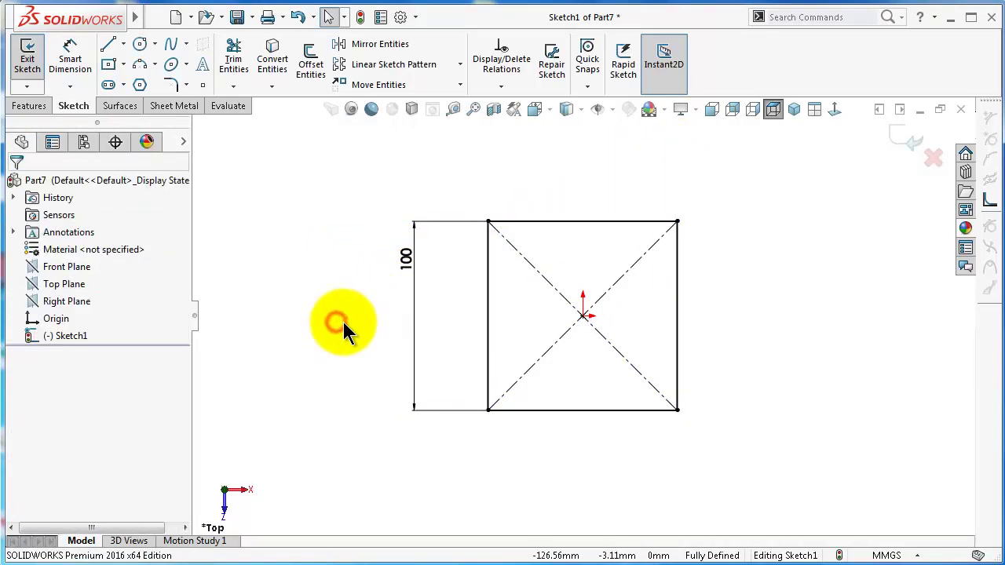
Extrude the square 100 mm blind into a solid cube.
left_click(37, 106)
left_click(33, 67)
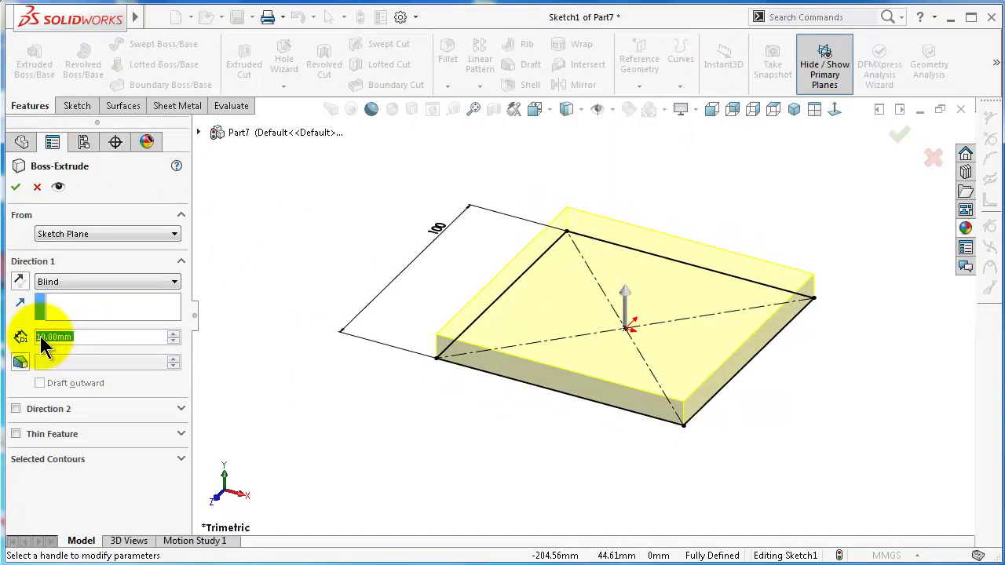
type("100")
key("Return")
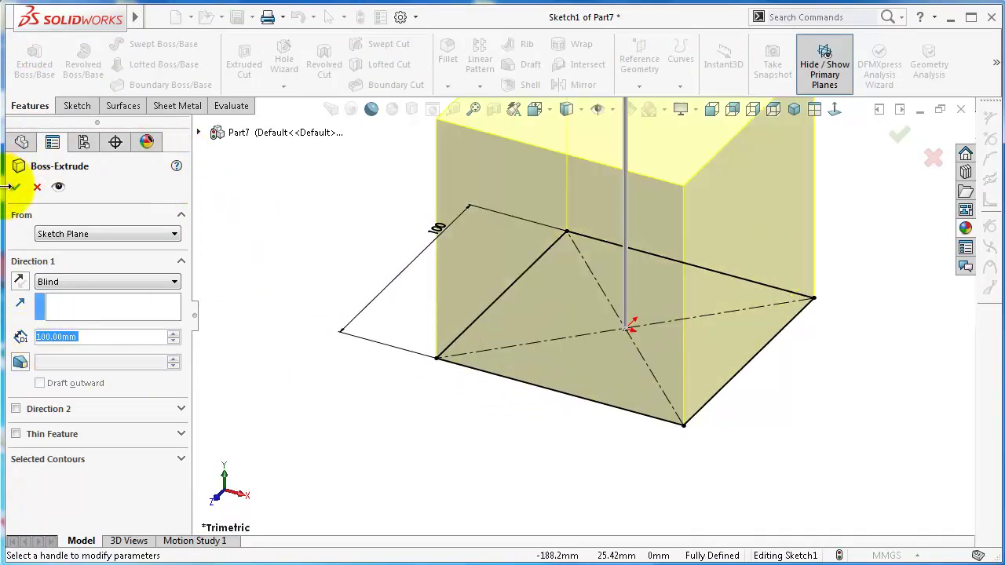
left_click(16, 192)
Shell the cube with a 1 mm wall thickness, removing one of its faces.
mouse_move(348, 336)
middle_mouse_down()
mouse_move(364, 363)
mouse_move(387, 302)
middle_mouse_up()
left_click(448, 58)
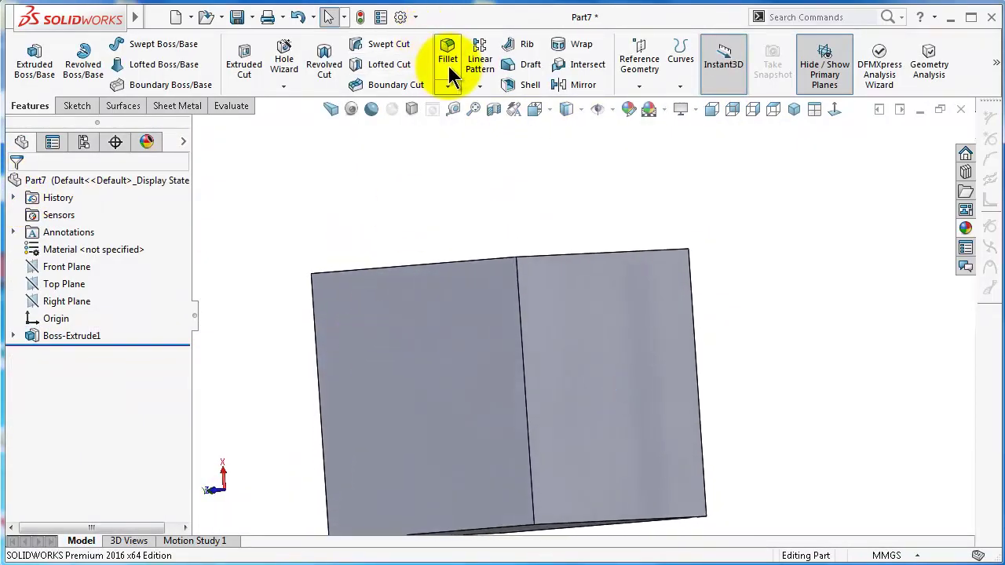
left_click(521, 93)
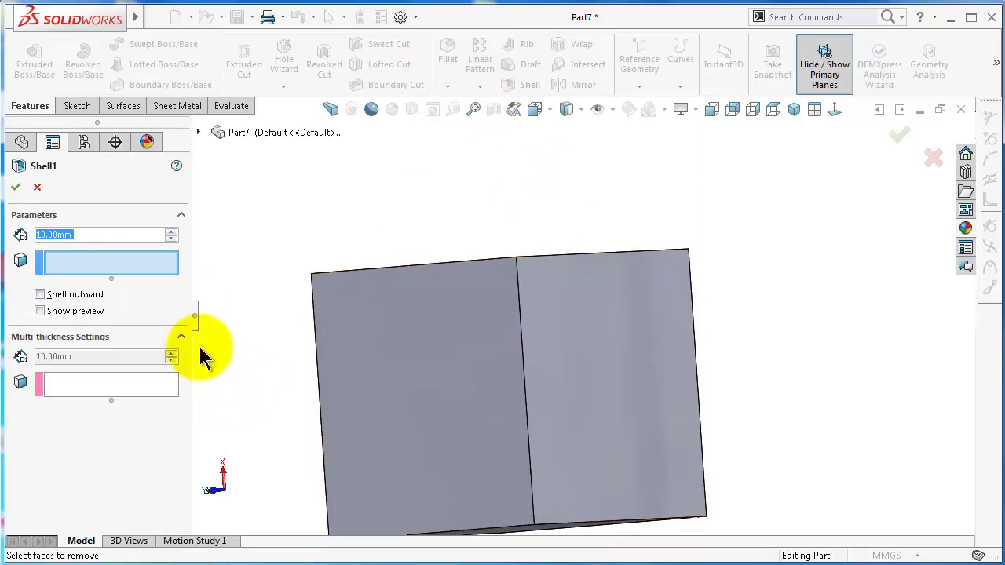
type("1")
left_click(419, 381)
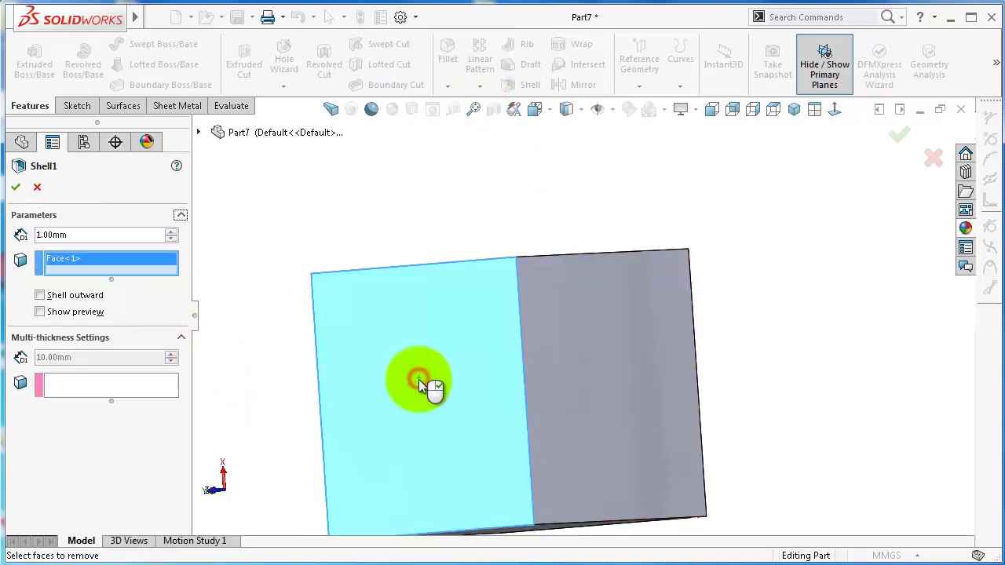
right_click(418, 379)
Sketch a line across the middle of the cube's back face, from the origin to the midpoint of the opposite edge.
middle_click_drag(419, 379, 428, 390)
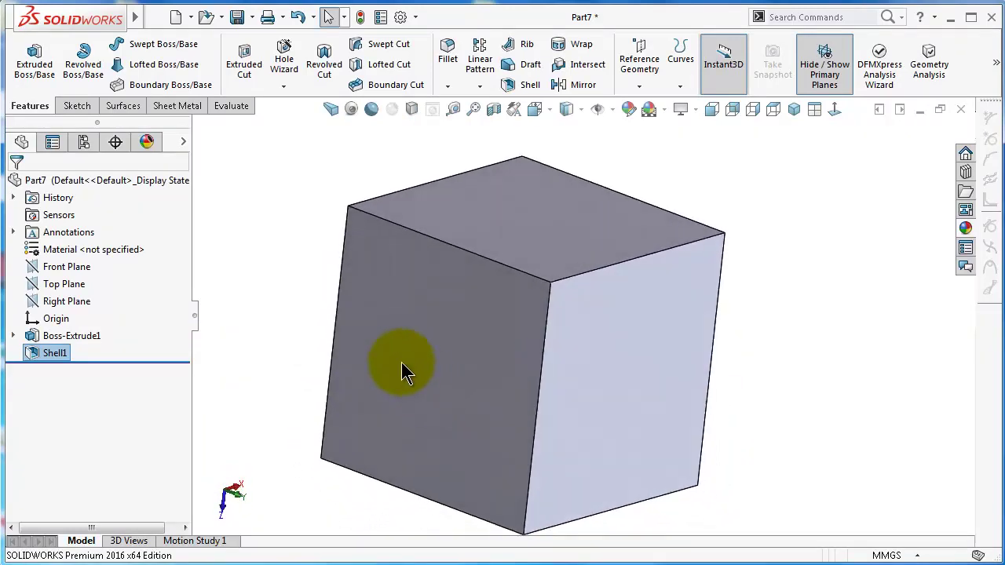
left_click(183, 106)
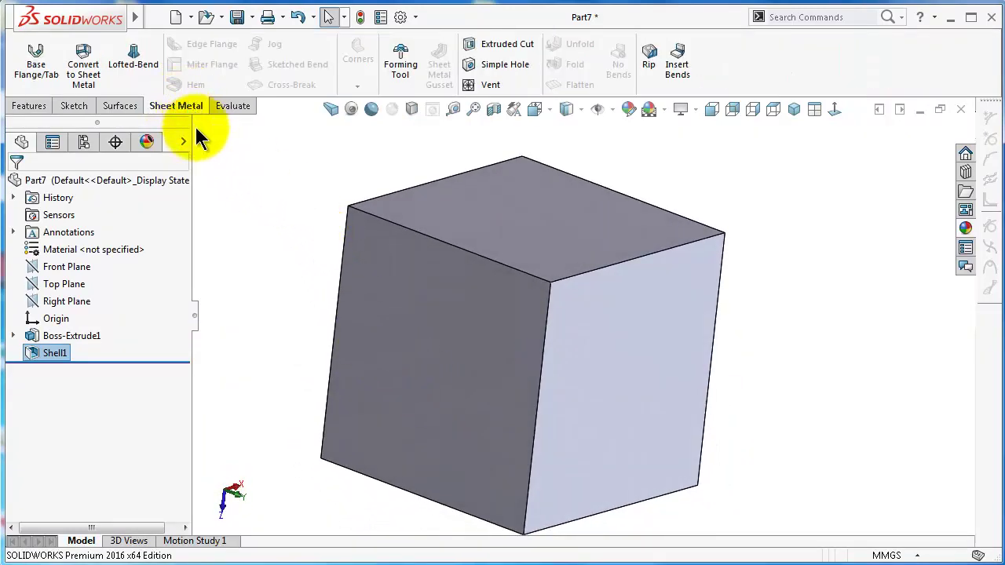
middle_click_drag(284, 273, 282, 265)
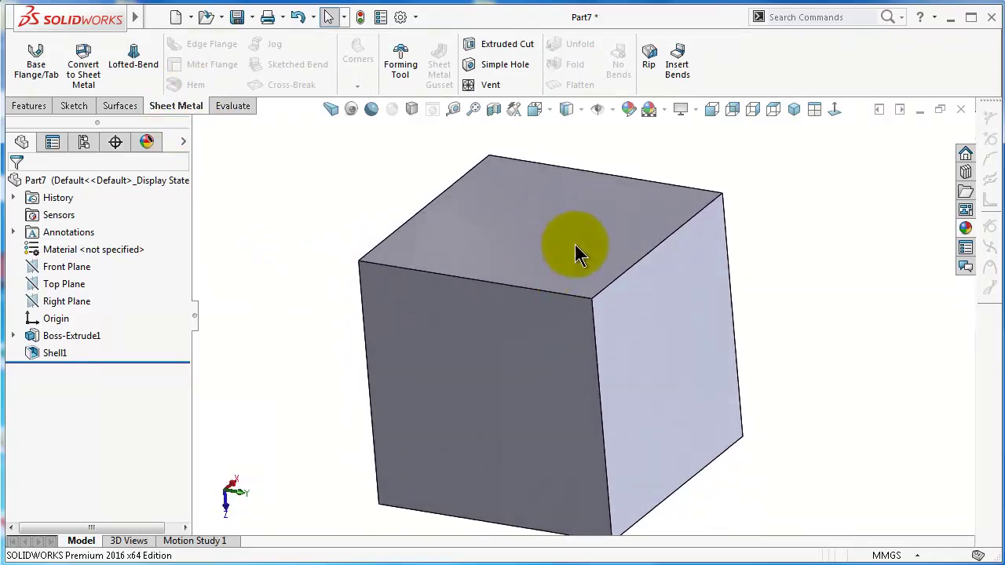
left_click(576, 246)
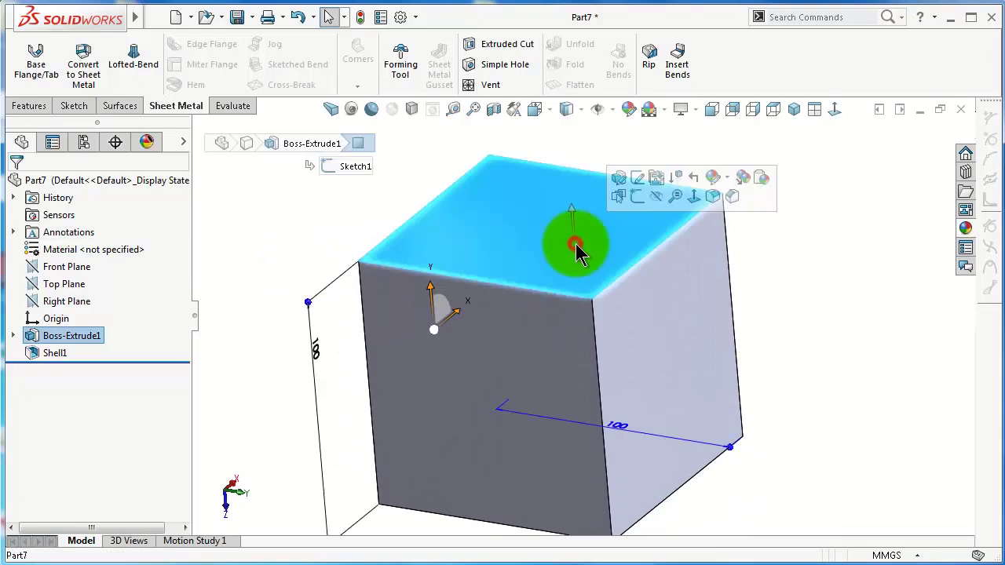
left_click(635, 197)
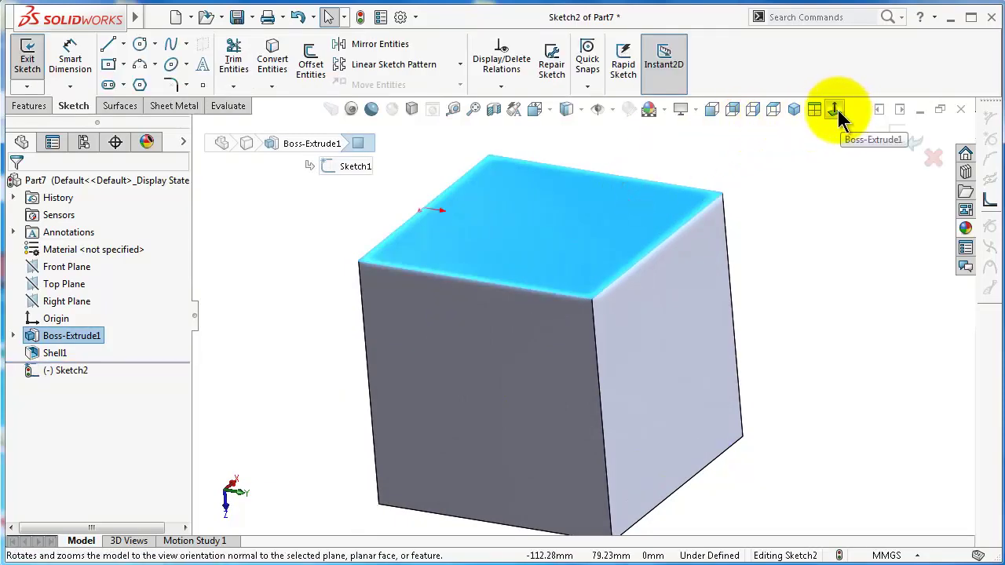
left_click(835, 110)
left_click(109, 45)
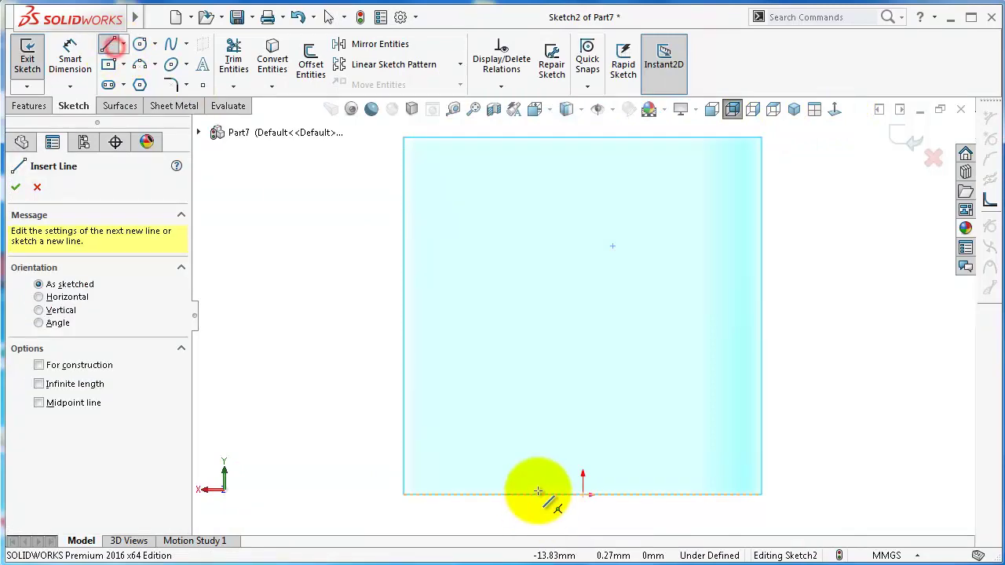
left_click(582, 494)
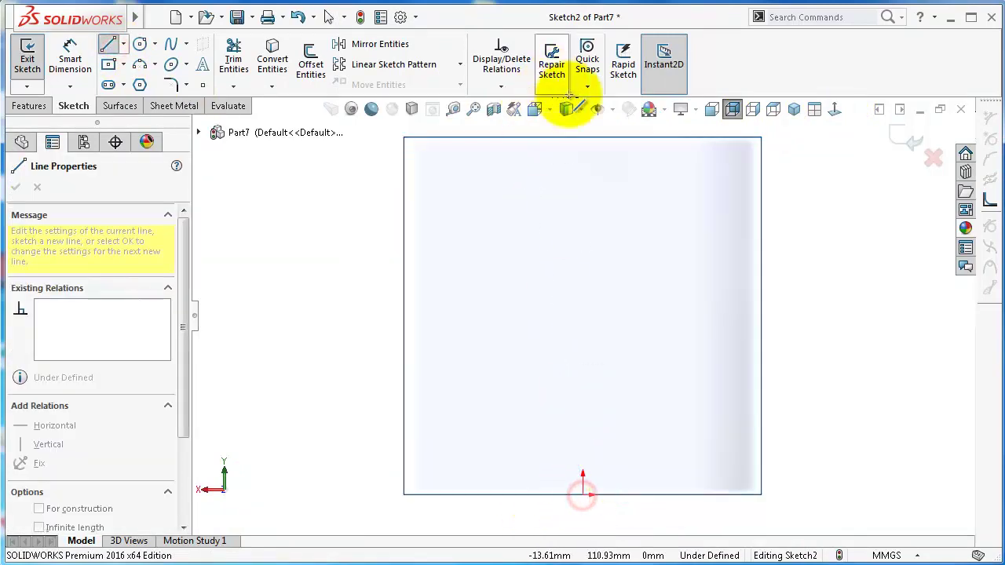
left_click(582, 137)
left_click(897, 138)
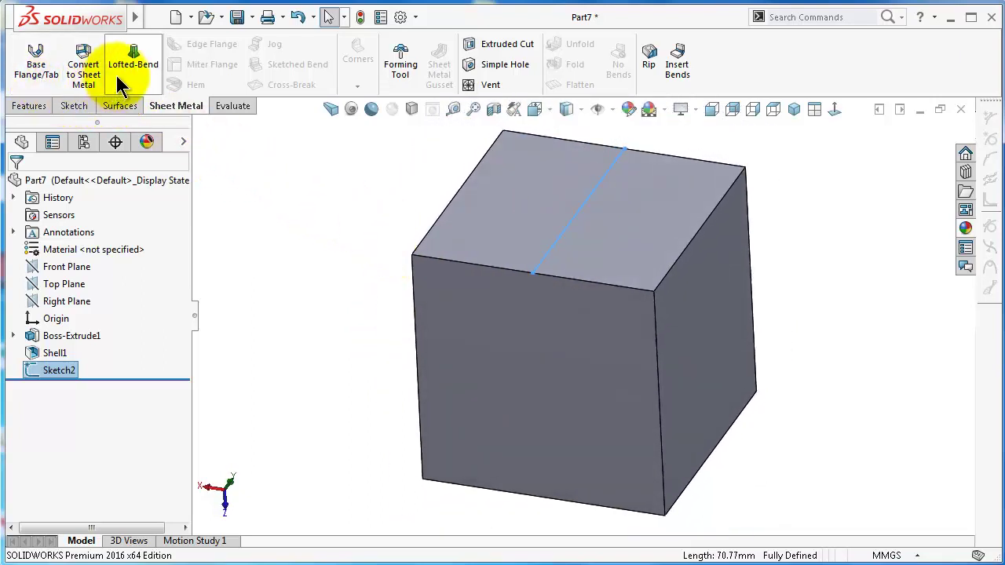
Start converting the cube to sheet metal and choose the side face parallel to the sketched line as the fixed face, replacing the first pick.
left_click(91, 71)
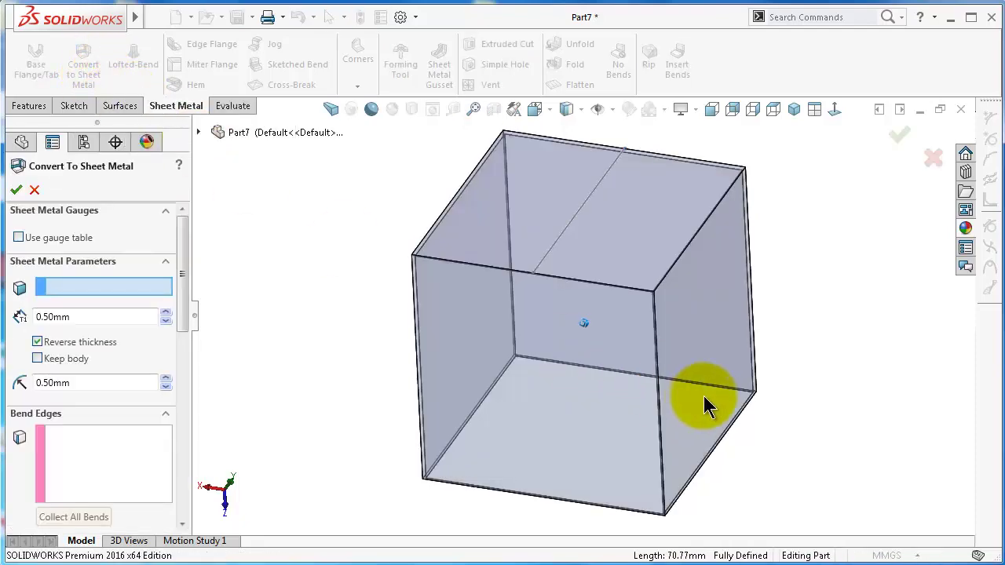
middle_click_drag(700, 402, 695, 263)
left_click(740, 336)
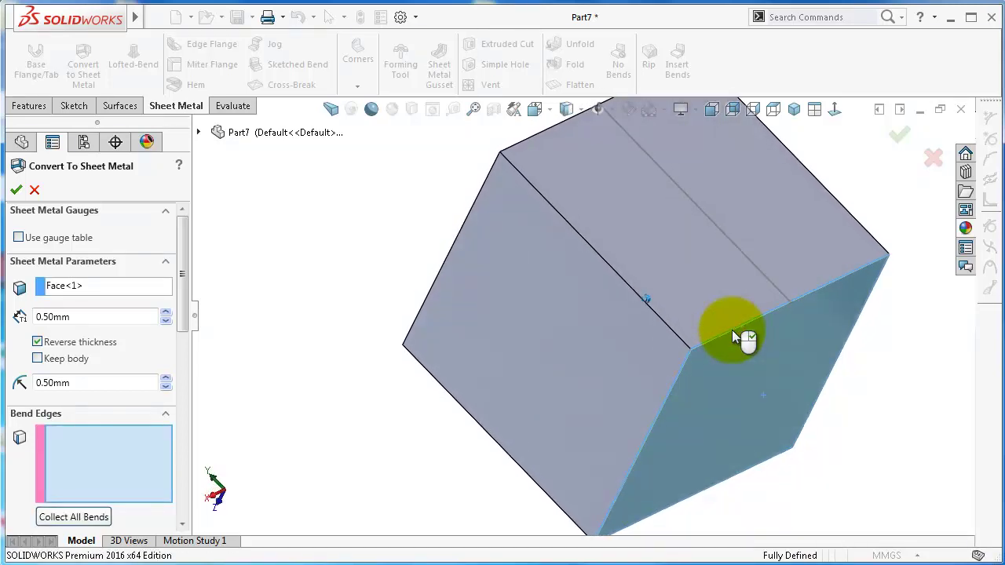
left_click(100, 285)
right_click(102, 286)
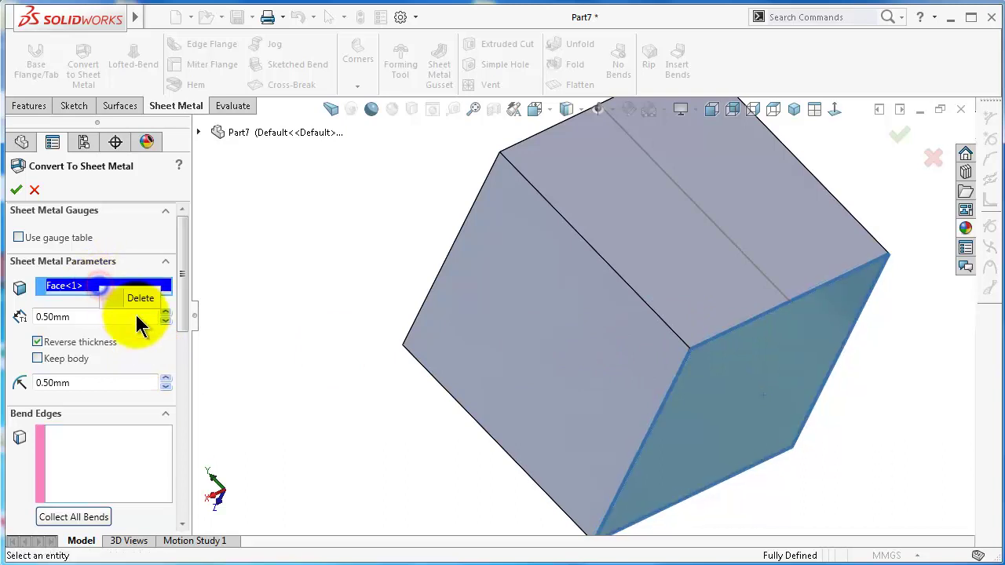
left_click(135, 299)
left_click(569, 338)
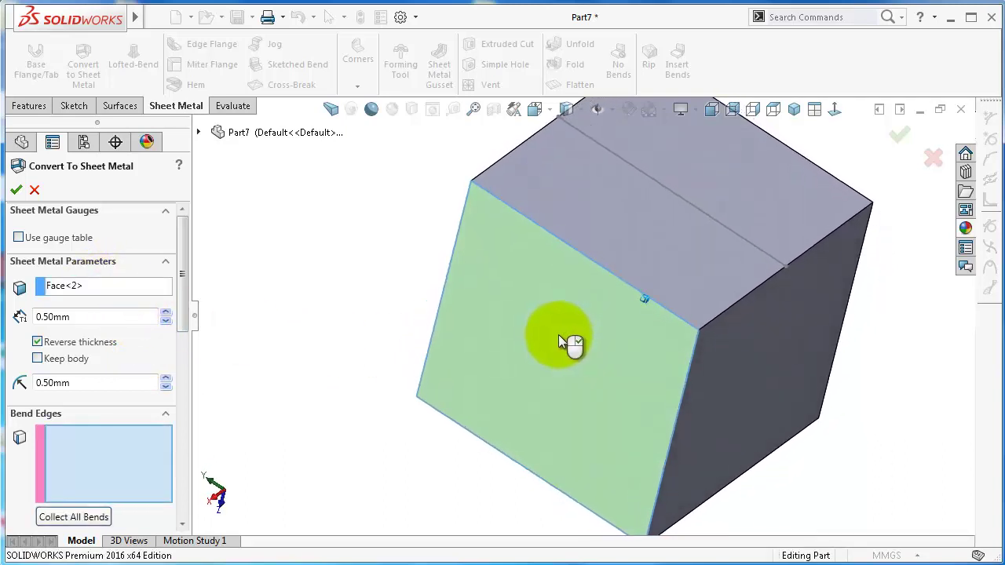
Select the fixed face's two opposite edges that run perpendicular to the sketched face as bend edges.
scroll(179, 308, "down", 3)
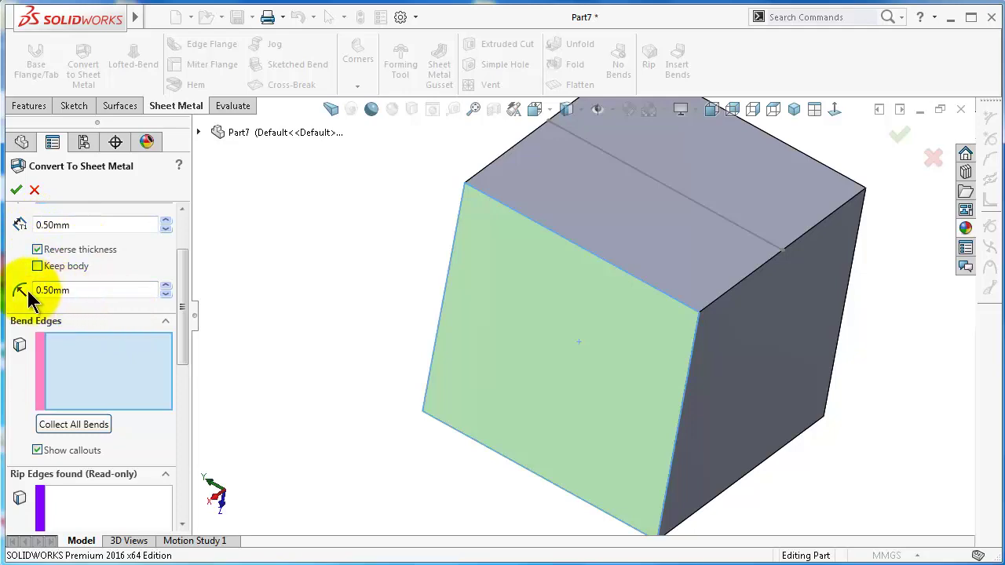
scroll(182, 302, "down", 2)
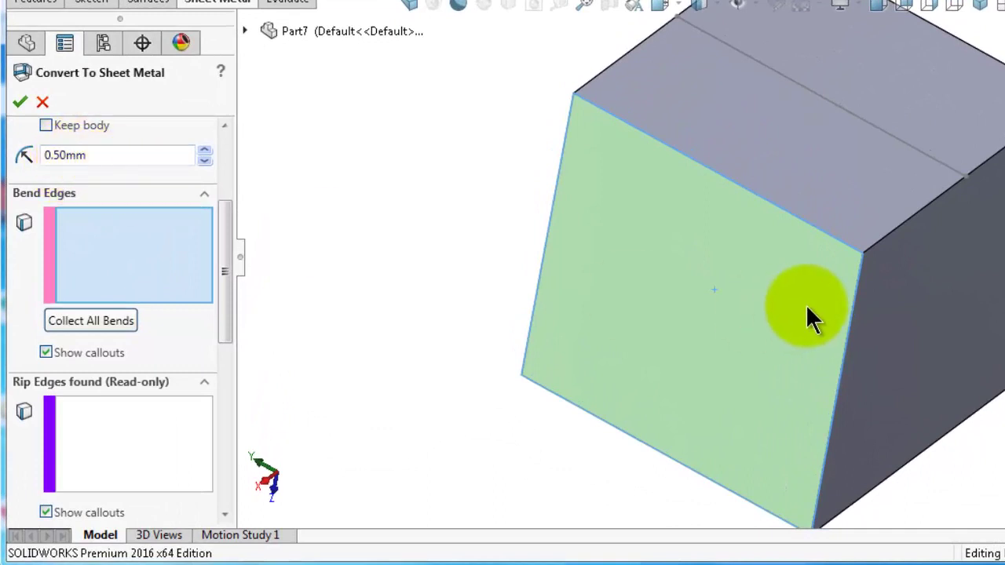
left_click(859, 274)
middle_click_drag(500, 196, 780, 109)
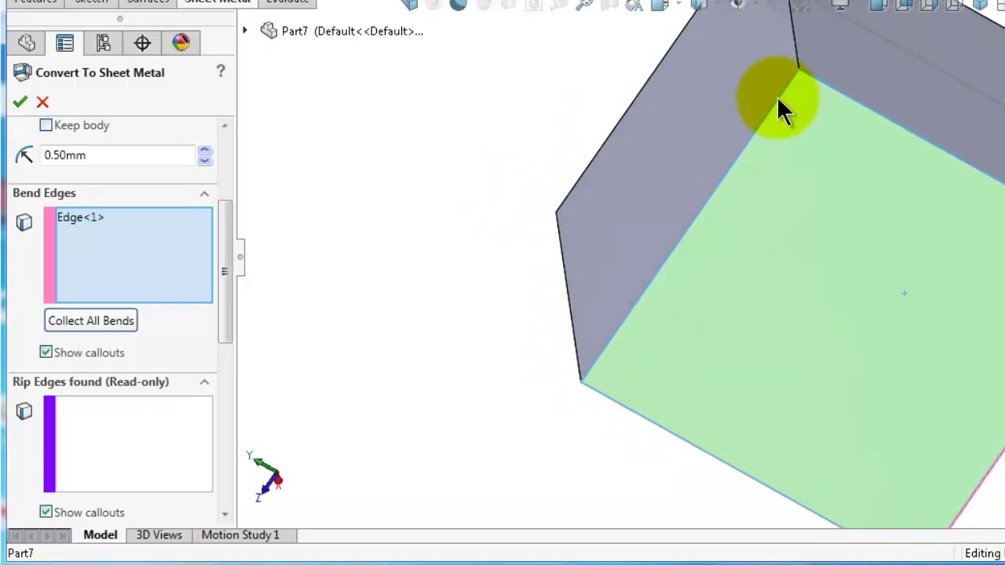
left_click(778, 97)
middle_click_drag(778, 97, 760, 142)
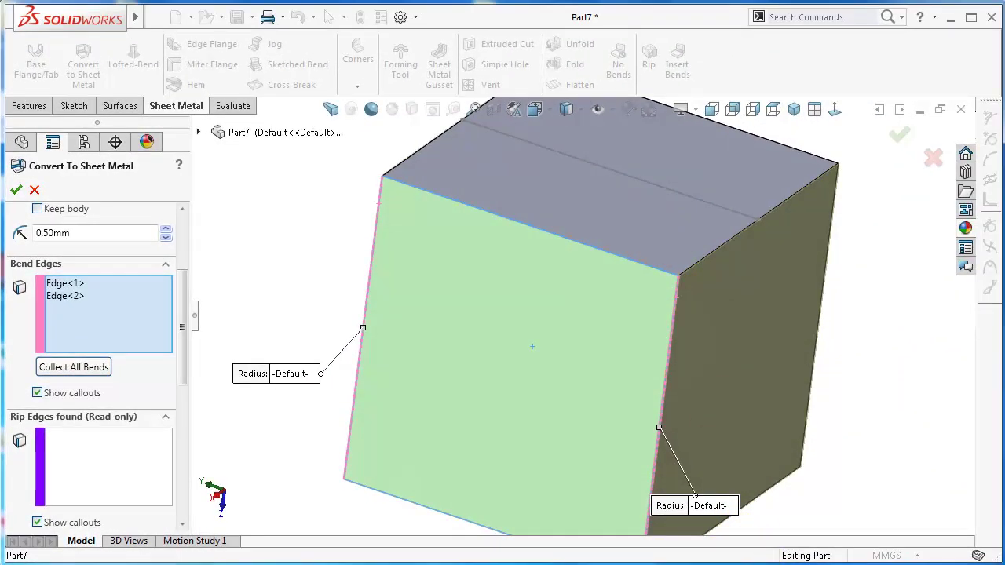
Add the far edge of an adjoining wall and the edge between the fixed face and the sketched face as bend edges.
middle_click_drag(843, 312, 698, 332)
left_click(667, 320)
left_click(533, 255)
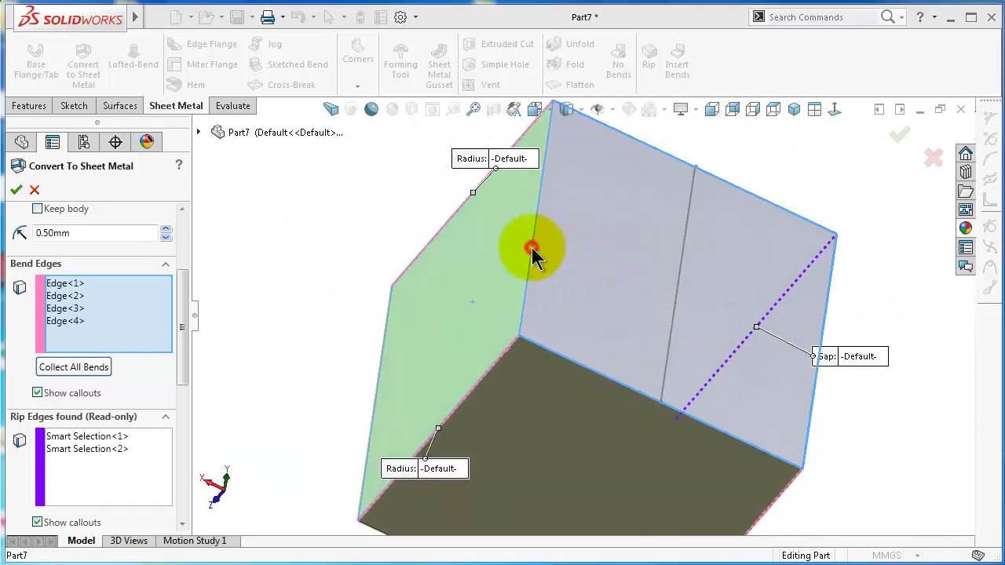
left_click(574, 333)
Add the line sketched across the cube's face as the rip sketch of the sheet metal conversion.
middle_click_drag(618, 341, 534, 194)
key("Left")
key("Left")
key("Left")
key("Left")
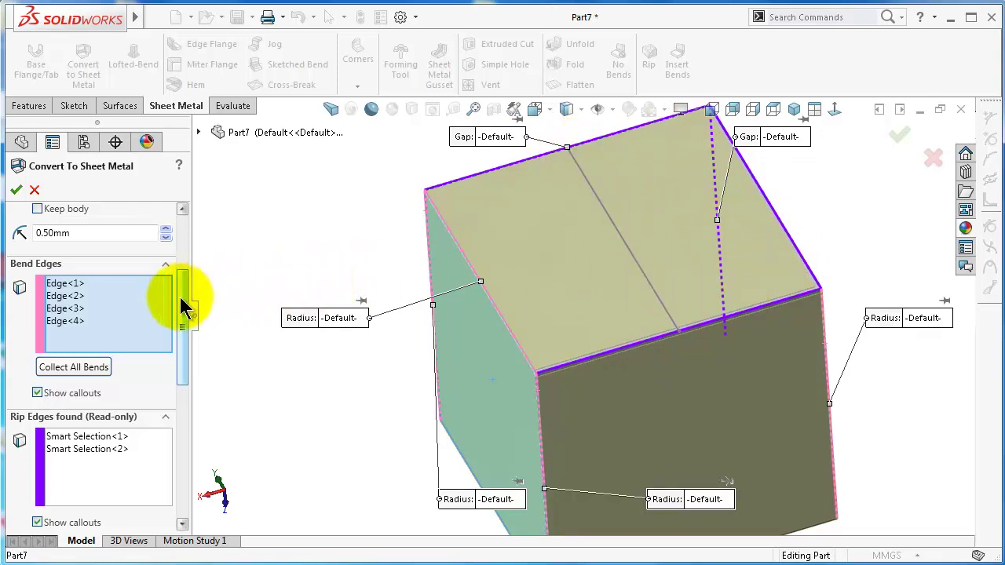
left_click_drag(180, 300, 179, 392)
left_click(89, 369)
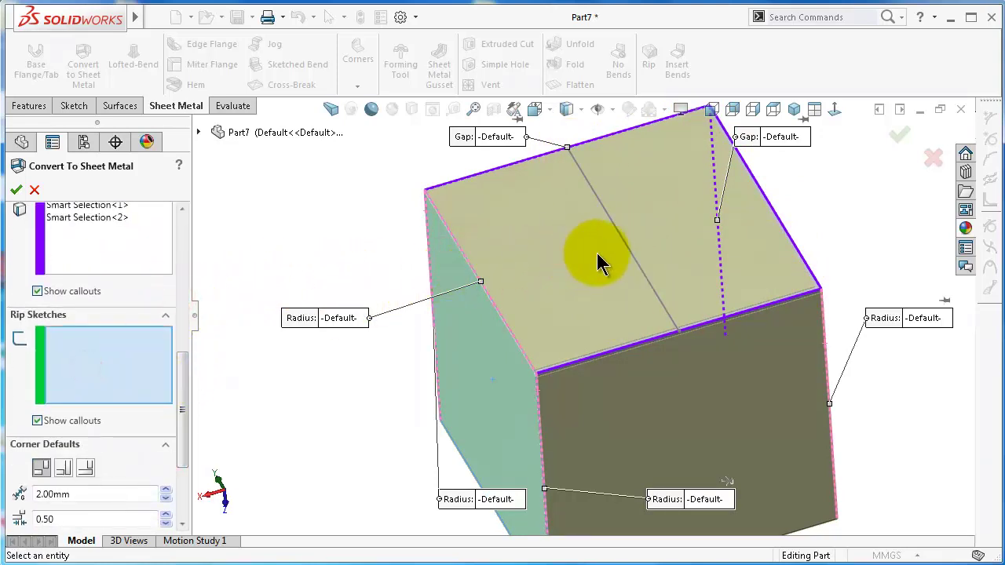
left_click(630, 251)
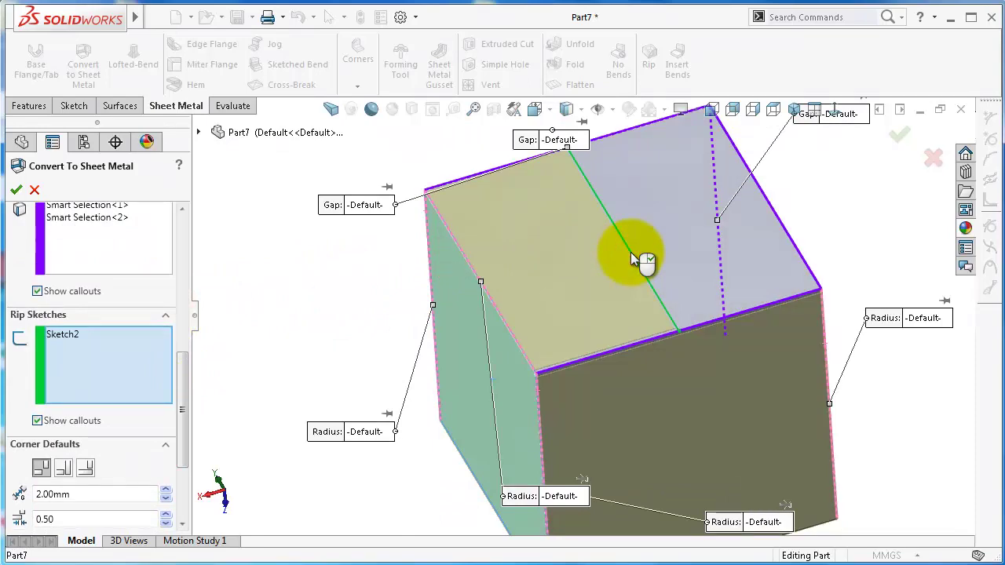
Add the split face's remaining edge parallel to the rip line as a fifth bend edge and complete the conversion.
middle_click_drag(630, 253, 613, 252)
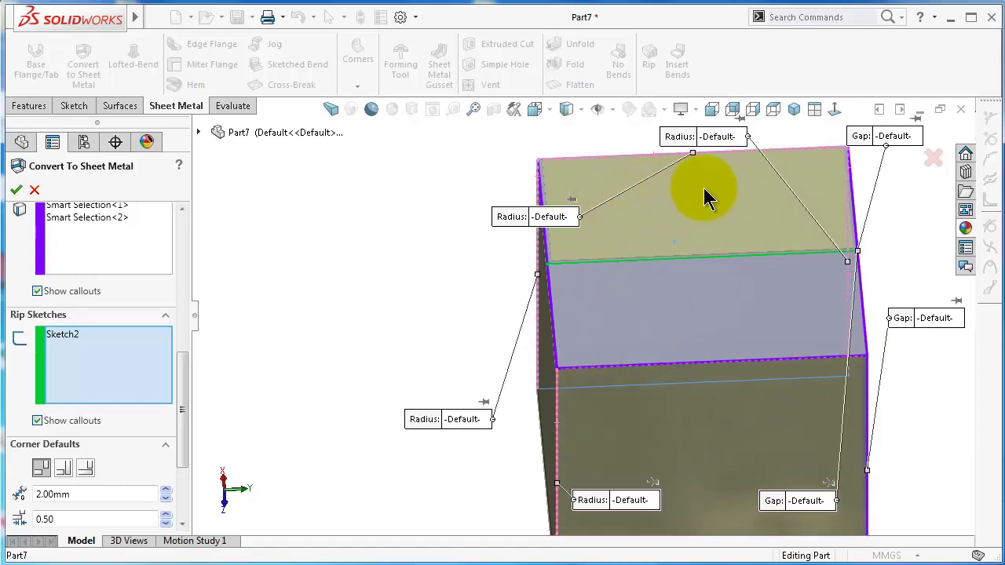
mouse_move(755, 200)
middle_mouse_down()
mouse_move(729, 221)
mouse_move(733, 260)
middle_mouse_up()
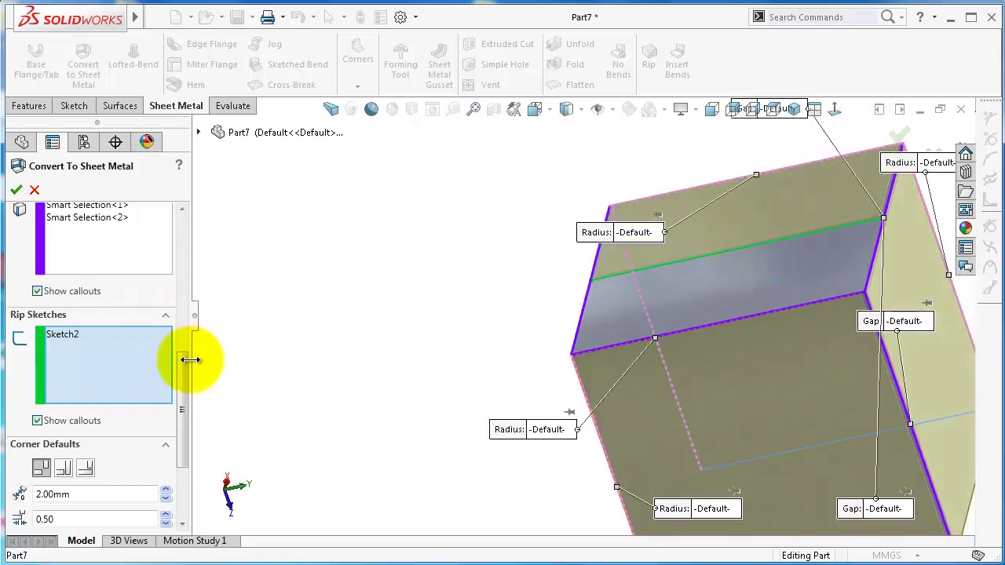
left_click_drag(184, 361, 182, 298)
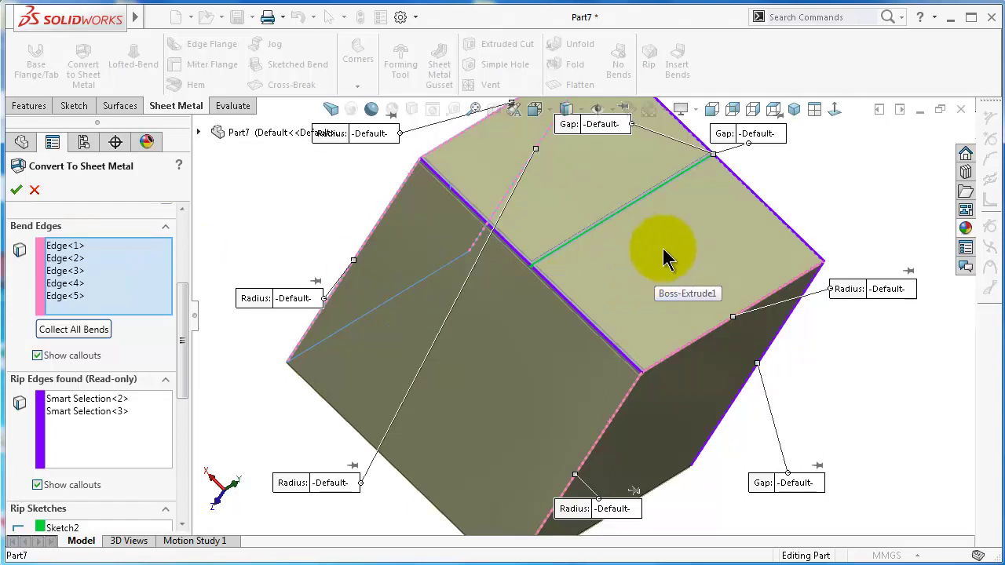
middle_click_drag(595, 187, 644, 224, "alt")
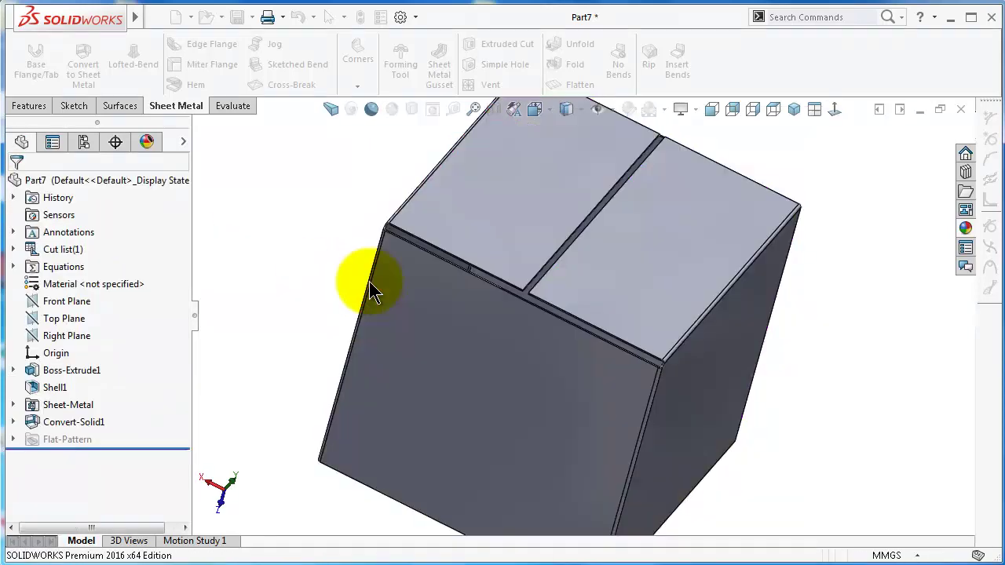
Inspect the converted cube from several sides, including the rip across the split face and the gaps along its edges.
middle_click_drag(709, 309, 699, 267)
scroll(615, 195, "up", 3)
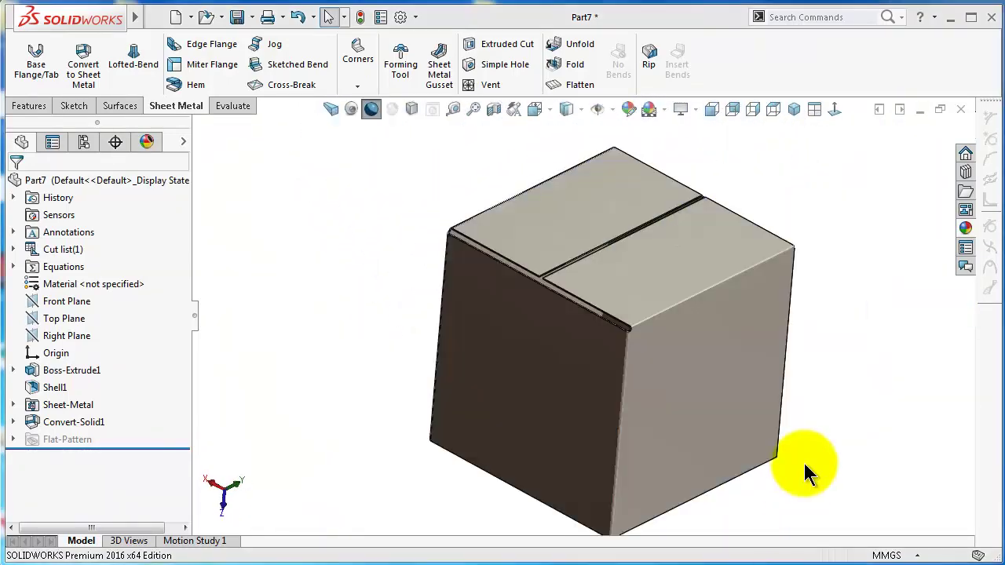
left_click(823, 371)
middle_click_drag(823, 371, 795, 368)
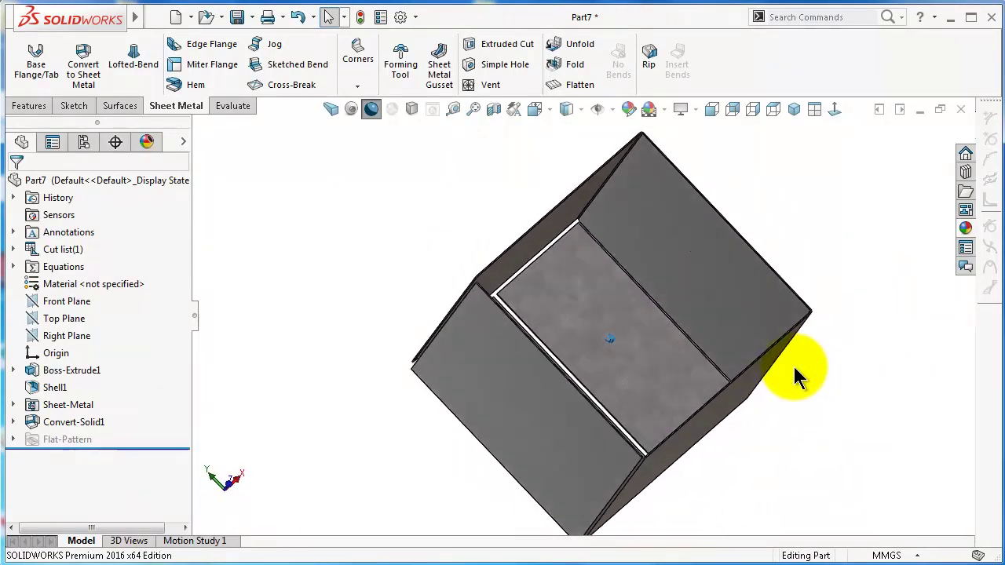
key("Up")
key("Up")
key("Up")
key("Up")
key("Up")
key("Up")
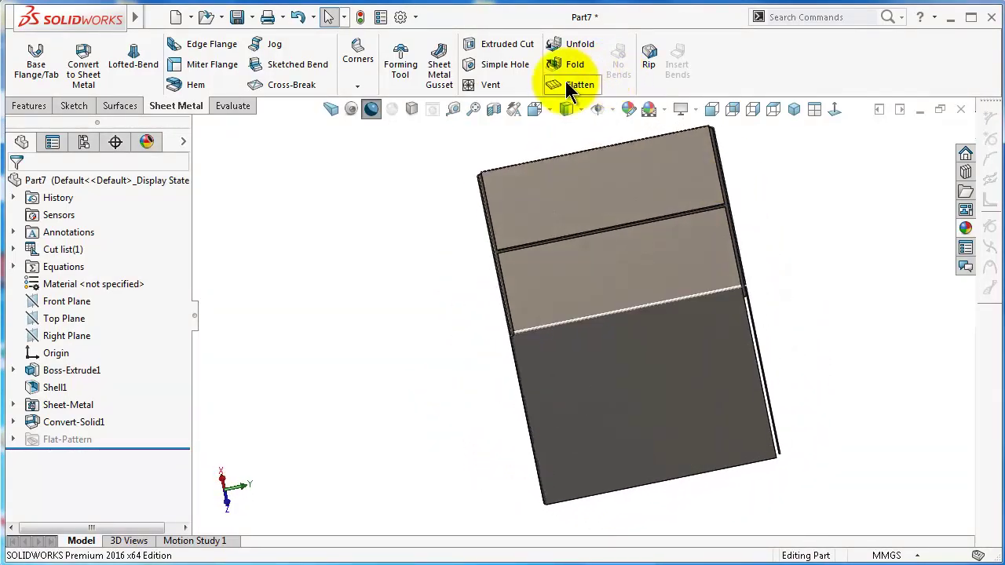
Flatten the cube to check its flat pattern face-on, and return it to the folded state.
left_click(565, 84)
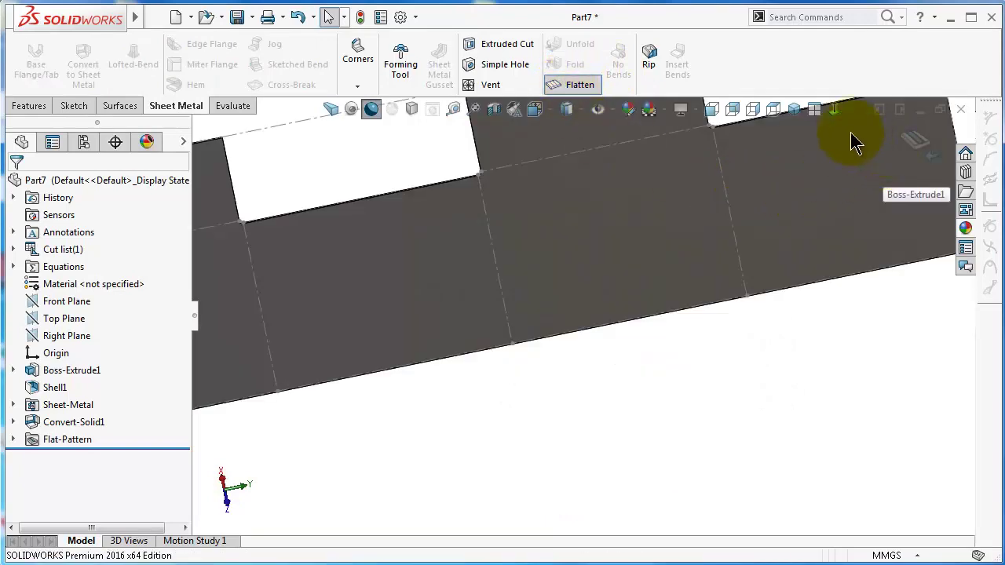
left_click(829, 180)
left_click(833, 110)
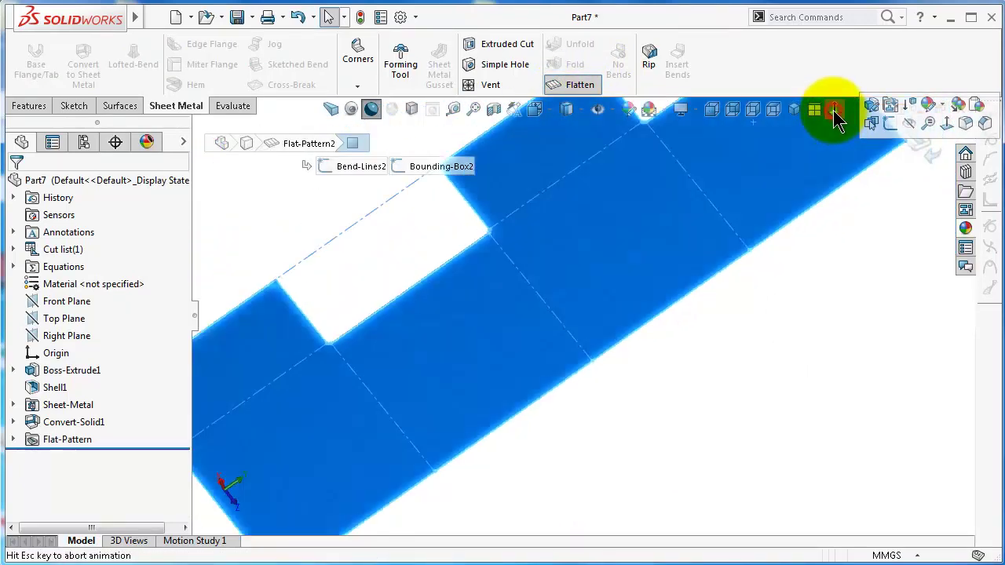
left_click(809, 267)
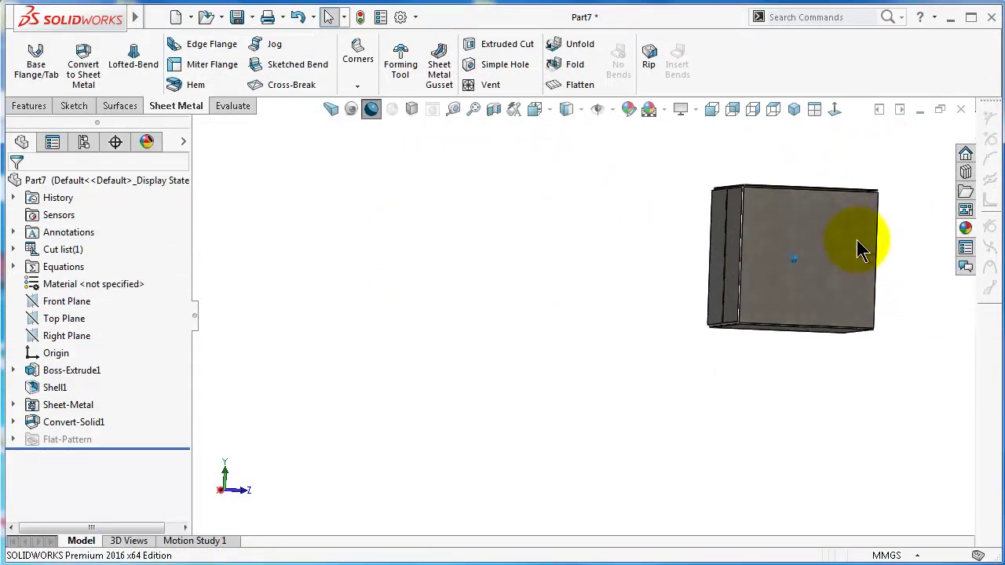
middle_click_drag(856, 241, 912, 130)
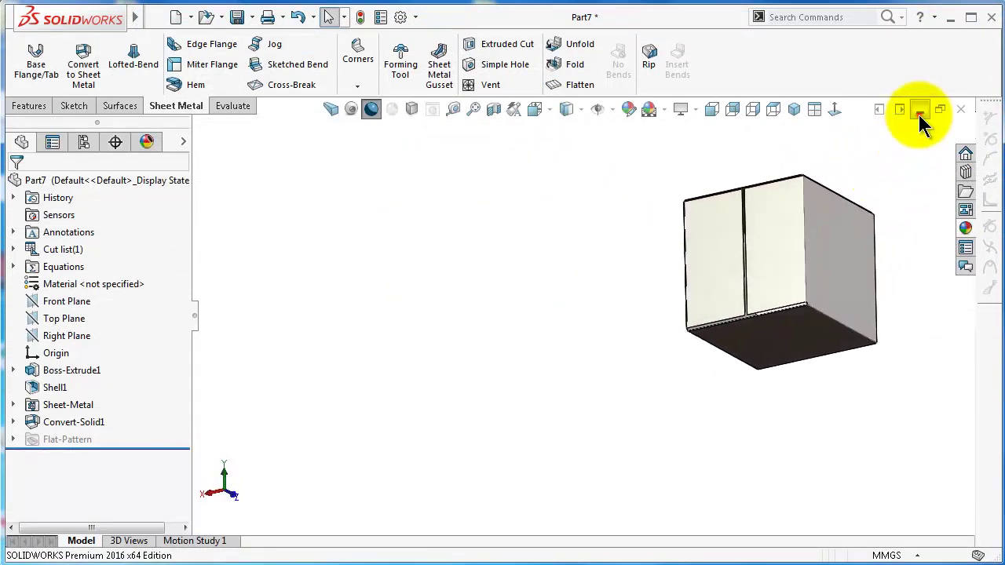
Switch to the 169 convert to sheet metal part and roll its model back to just after Mirror1.
left_click(919, 111)
left_click(157, 538)
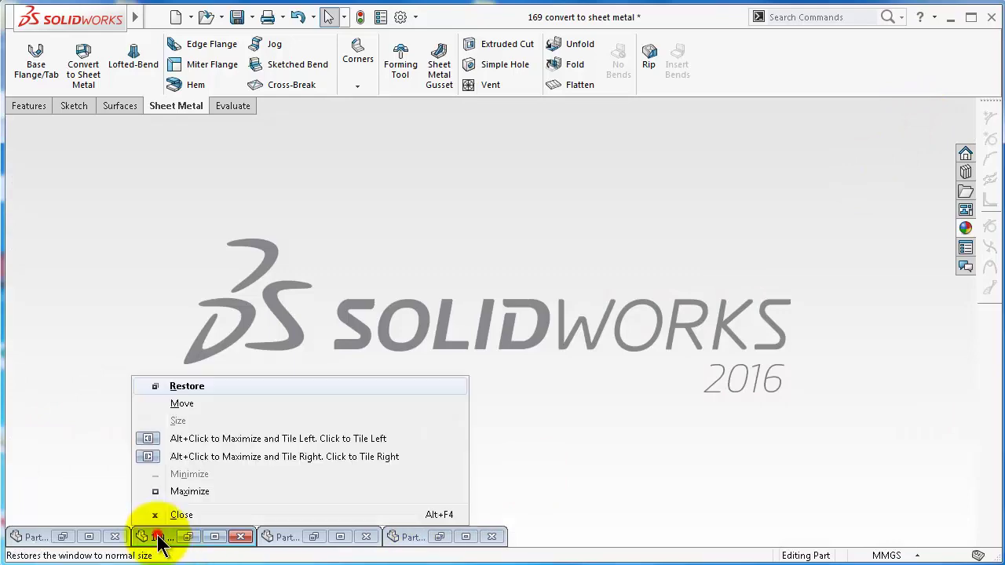
left_click(153, 541)
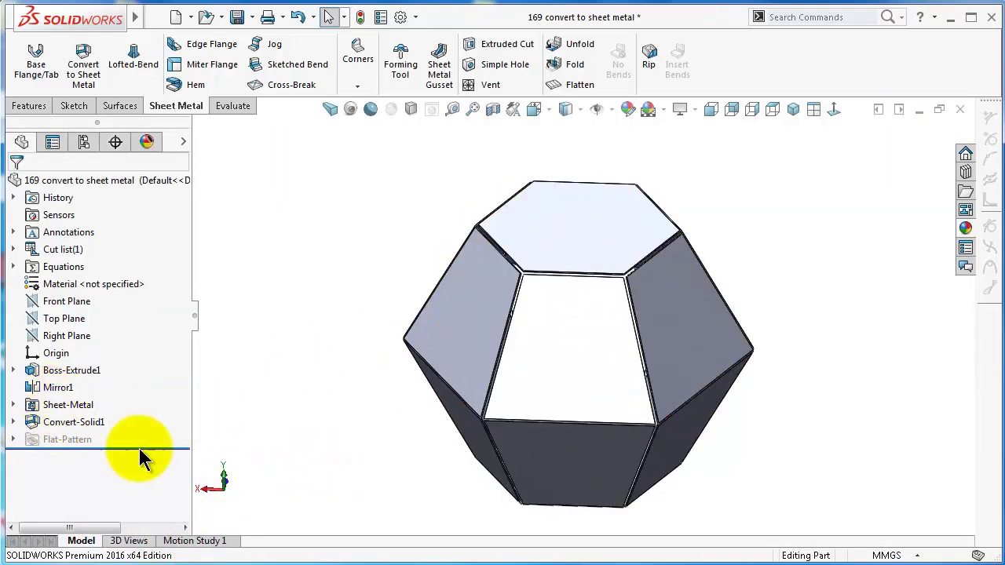
left_click_drag(146, 446, 173, 397)
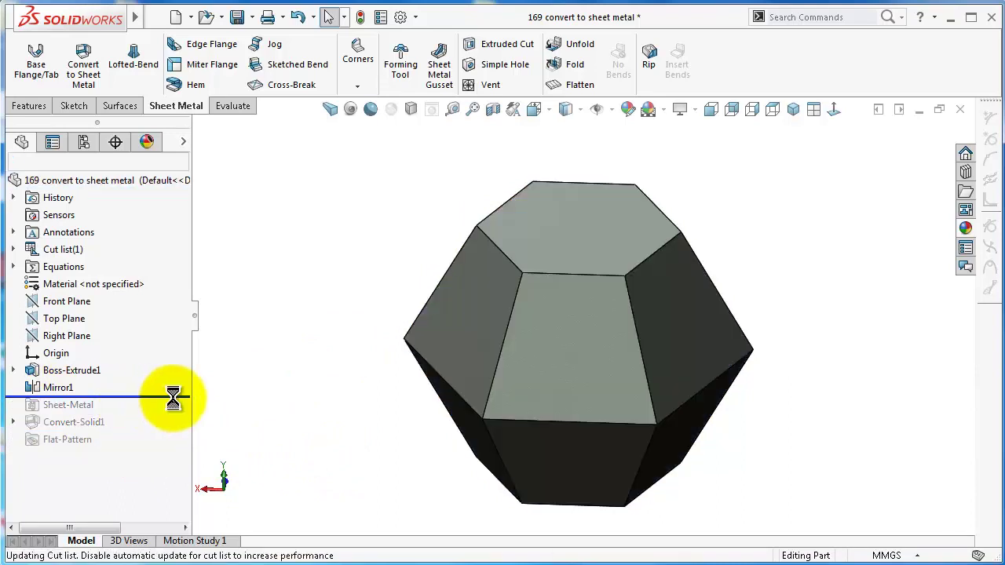
Sketch a line across the solid's top hexagonal face between two opposite corners, passing through the origin, and exit the sketch.
left_click(581, 245)
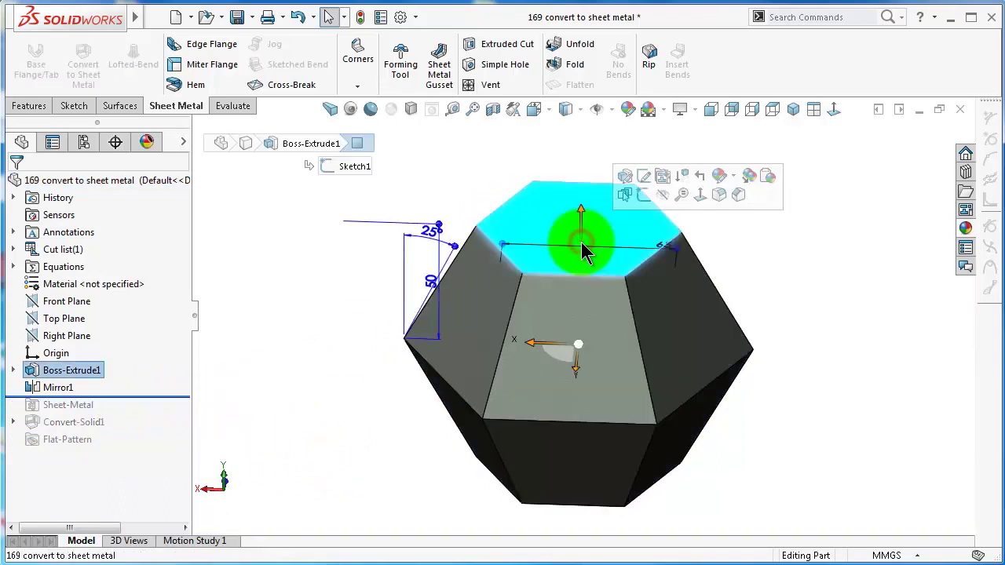
left_click(642, 195)
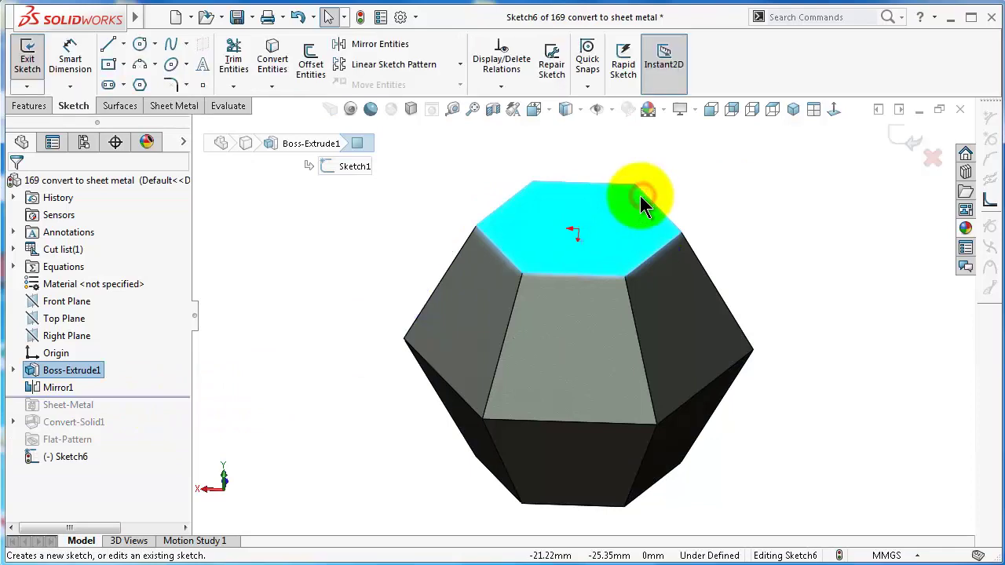
left_click(115, 50)
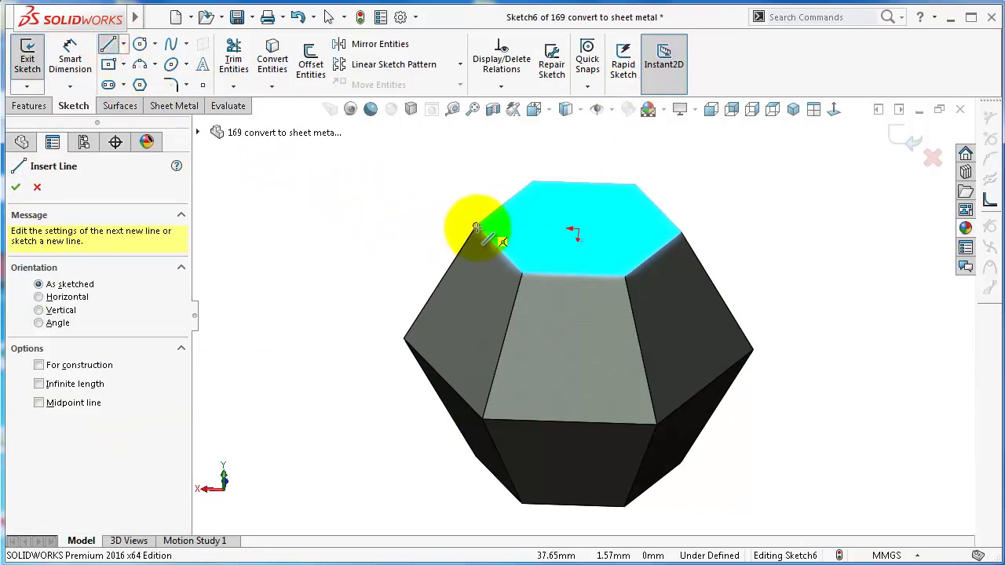
left_click(831, 109)
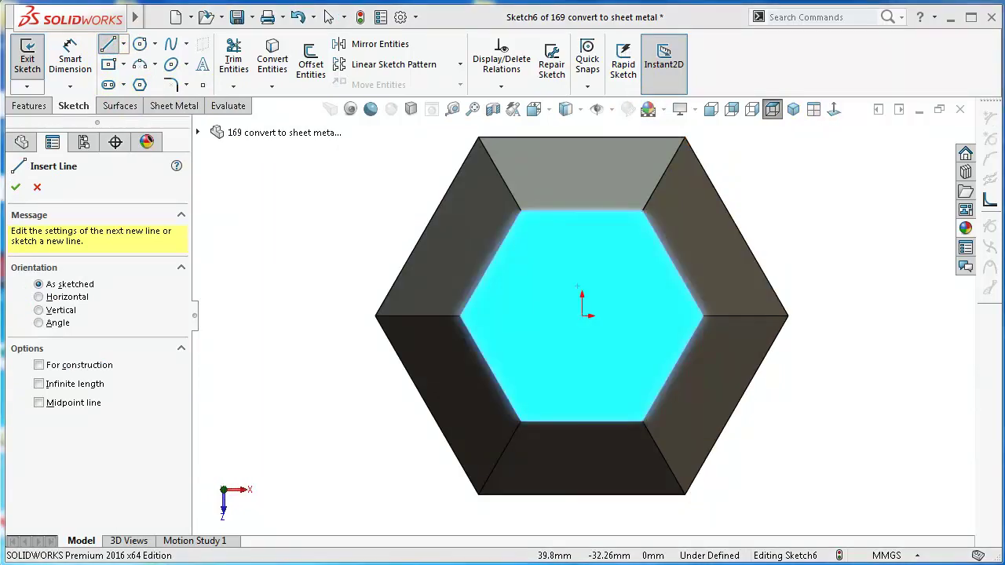
left_click(461, 317)
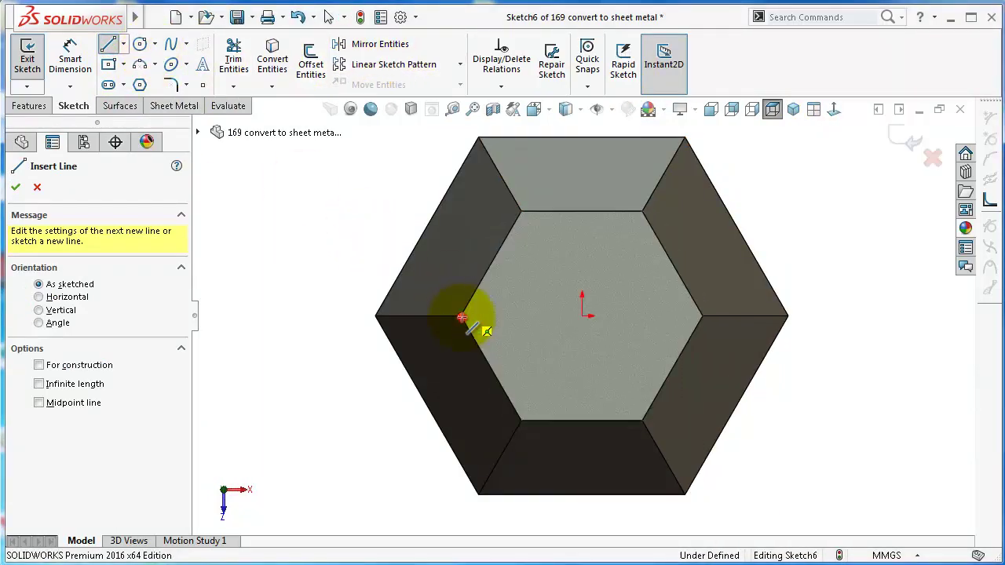
left_click(702, 315)
right_click(820, 377)
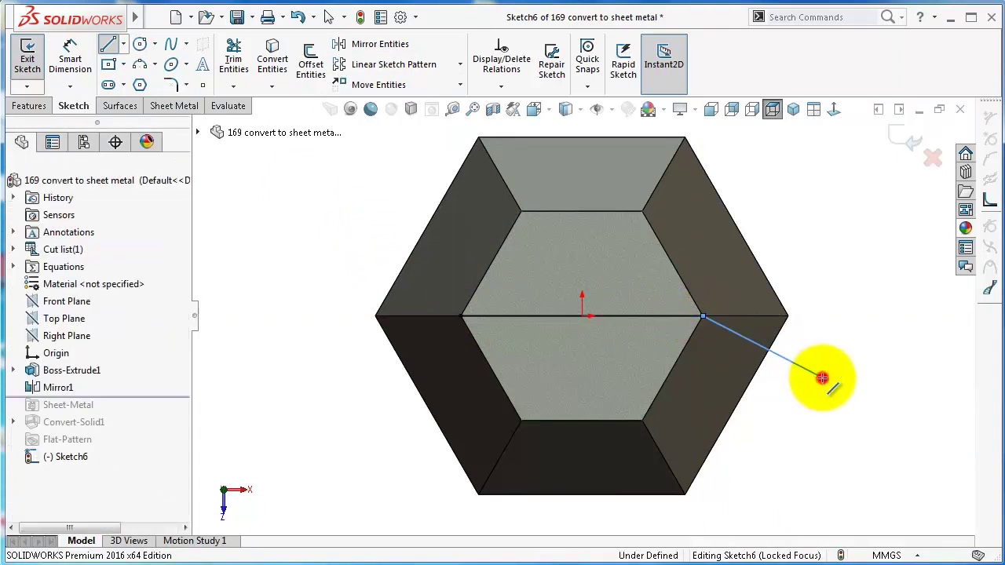
left_click(903, 145)
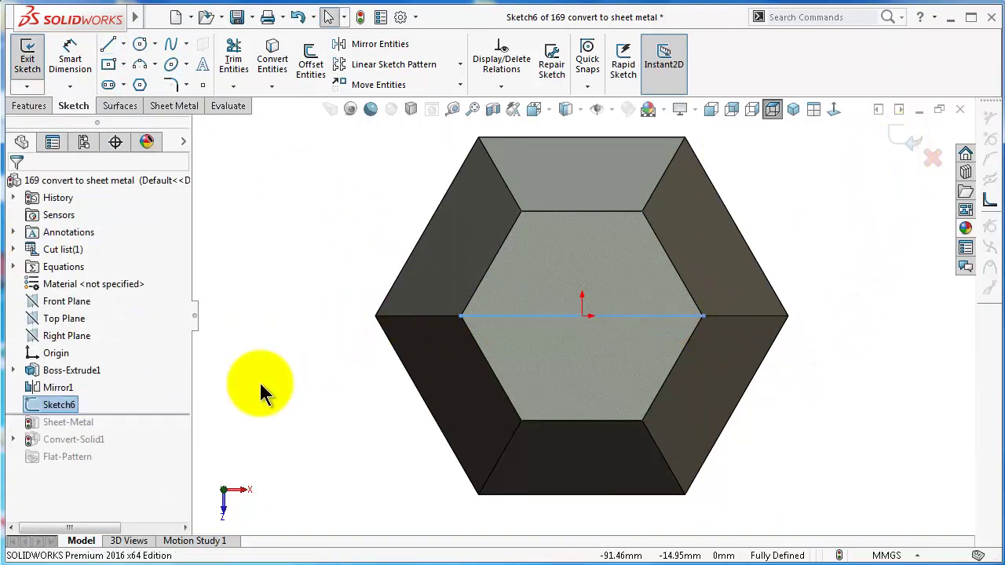
left_click(910, 139)
Roll the model forward and edit Convert-Solid1, choosing the line on the top hexagonal face as its rip sketch.
left_click_drag(172, 413, 165, 445)
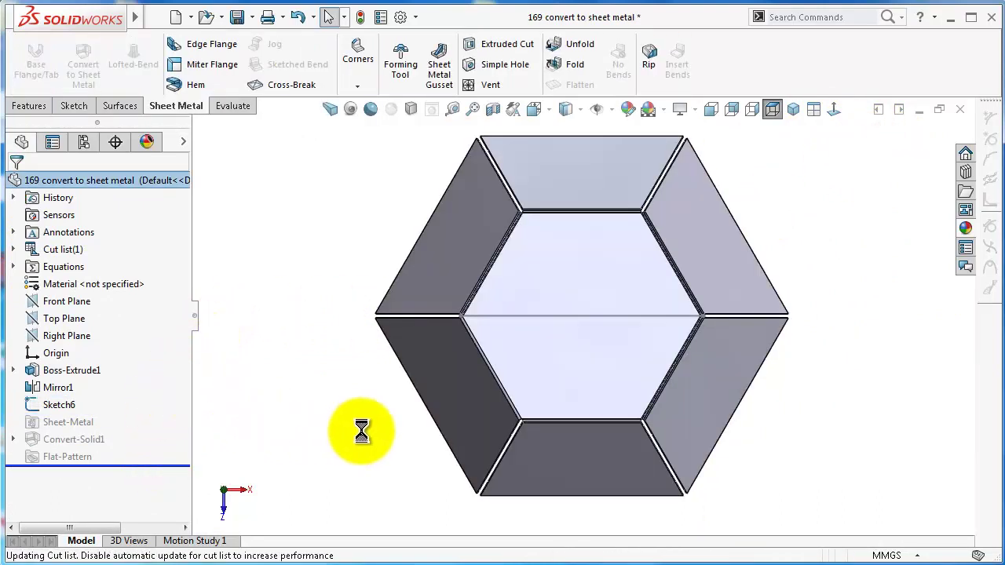
left_click(79, 439)
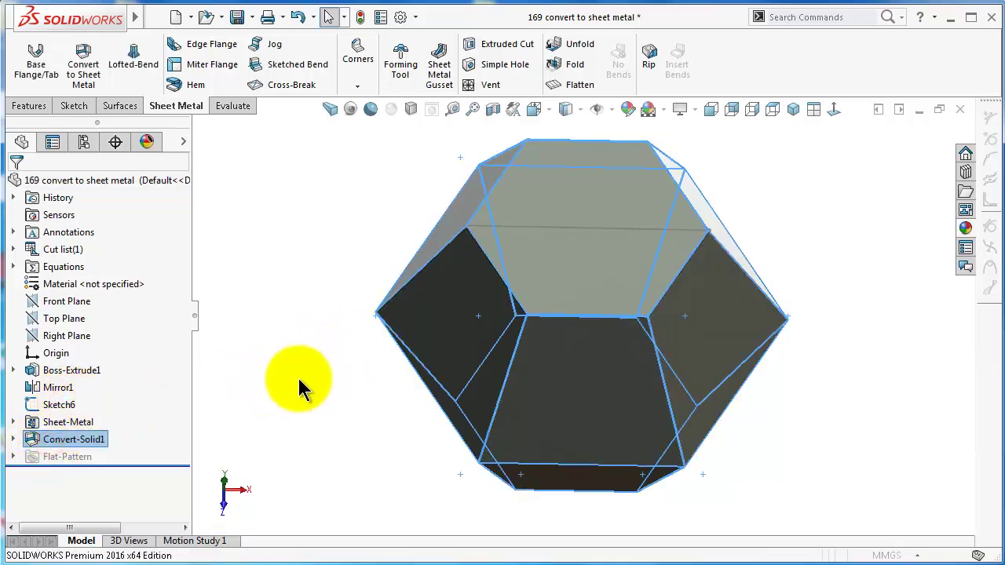
left_click_drag(176, 315, 182, 457)
left_click(83, 385)
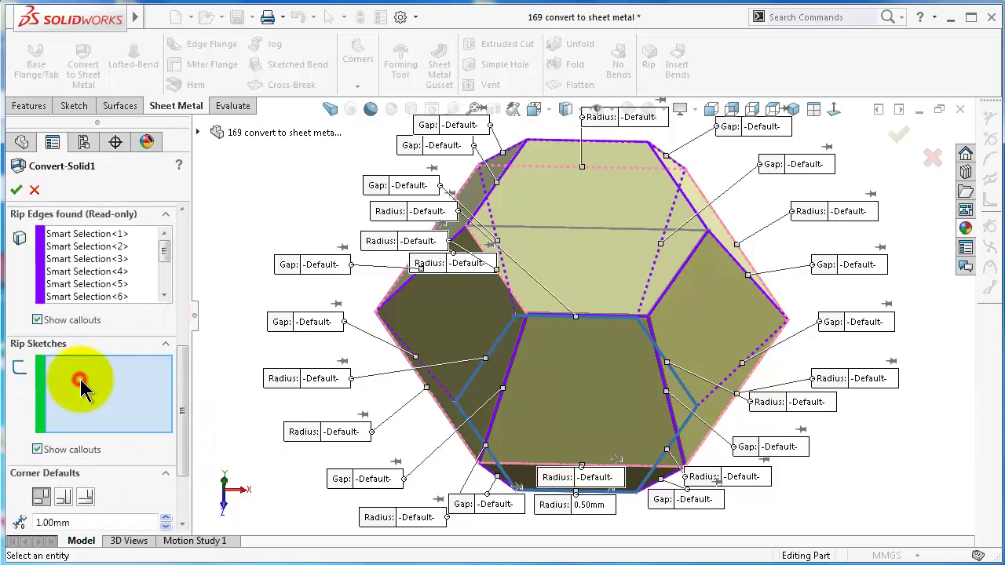
left_click(585, 235)
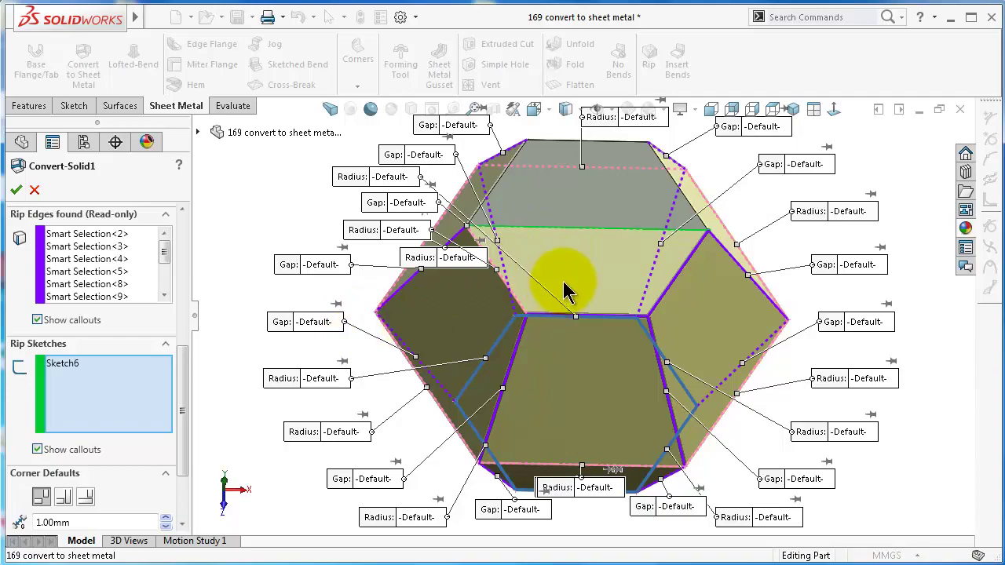
Examine the split top face and clear the rip sketch selection from the conversion.
middle_click_drag(566, 288, 632, 247)
scroll(630, 249, "down", 5)
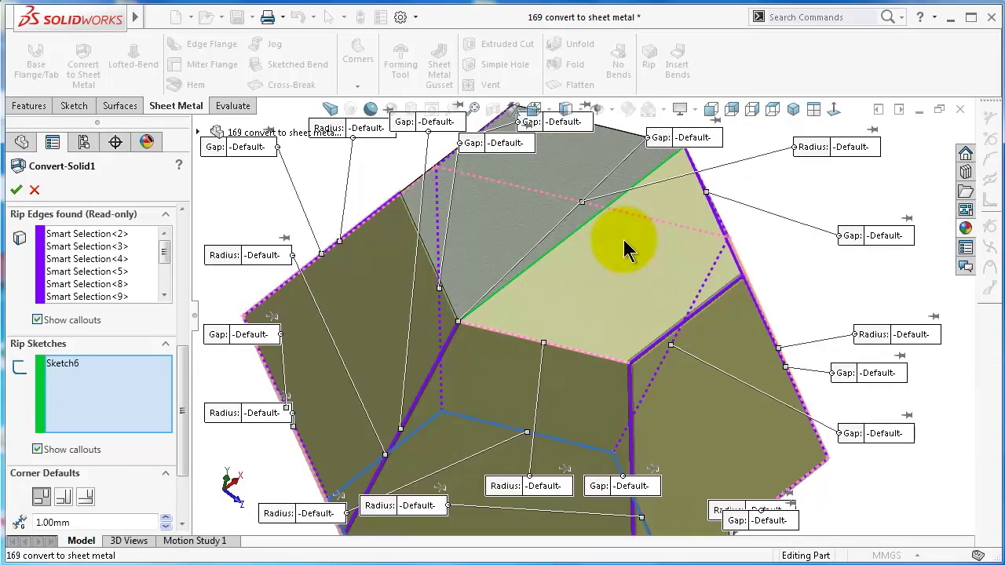
mouse_move(601, 279)
middle_mouse_down()
mouse_move(574, 285)
mouse_move(592, 292)
middle_mouse_up()
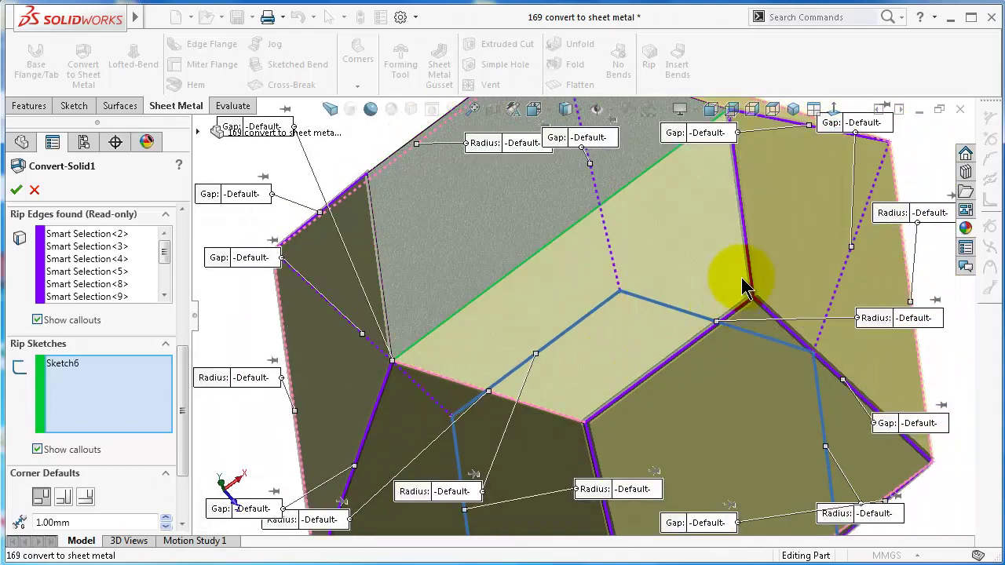
right_click(145, 409)
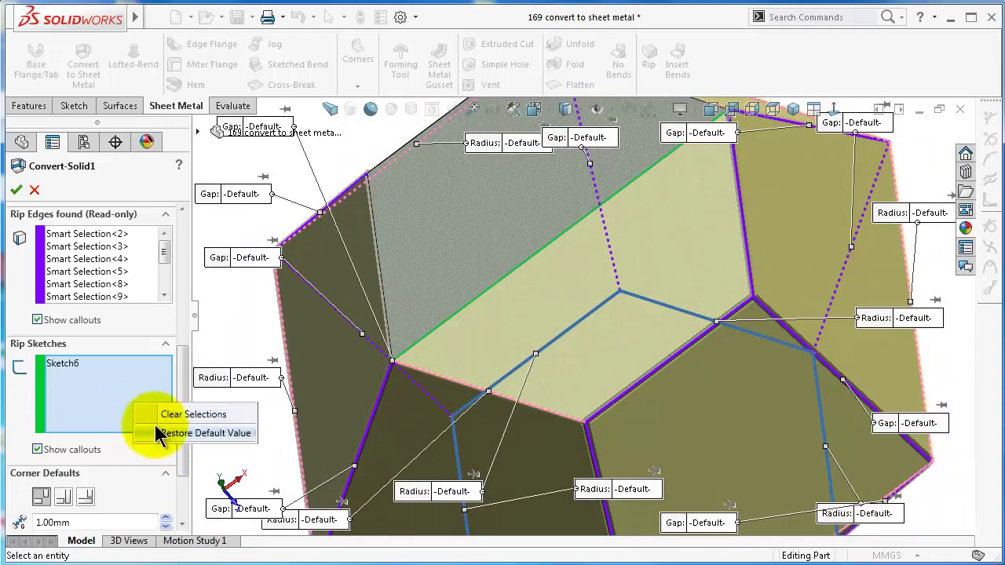
left_click(161, 413)
Remove the front edge of the top hexagonal face from the bend edges of Convert-Solid1.
left_click_drag(182, 375, 187, 328)
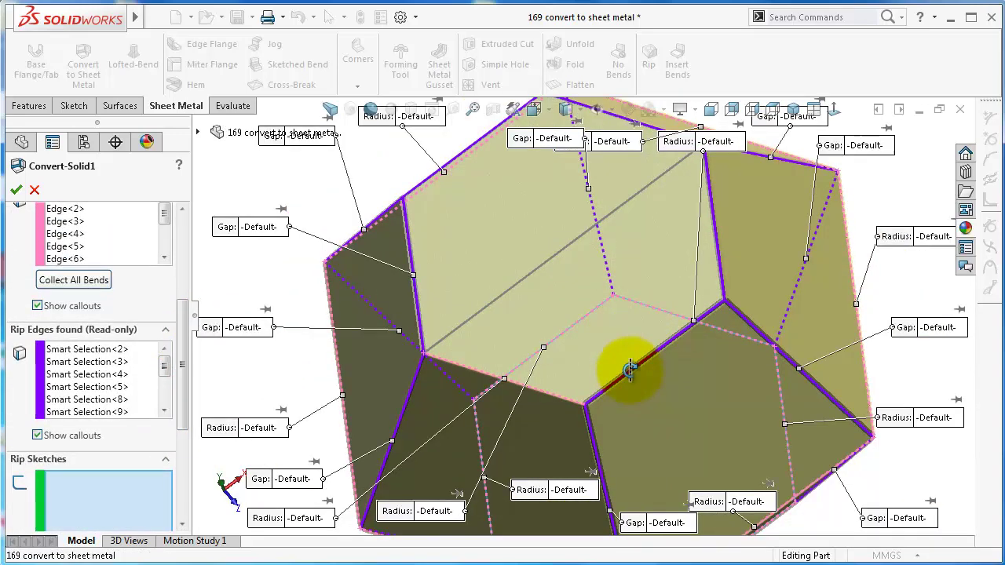
middle_click_drag(630, 370, 568, 402)
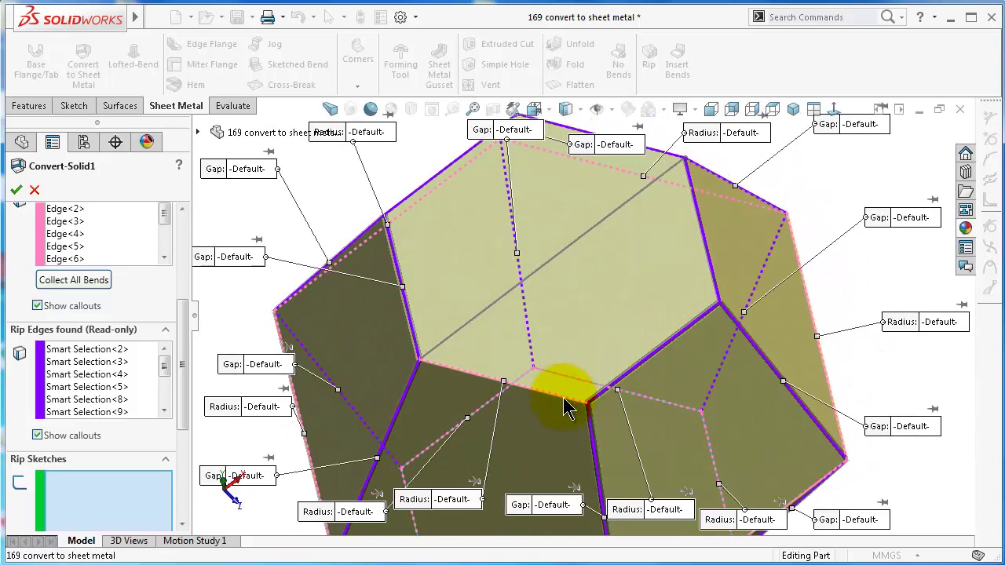
left_click(118, 246)
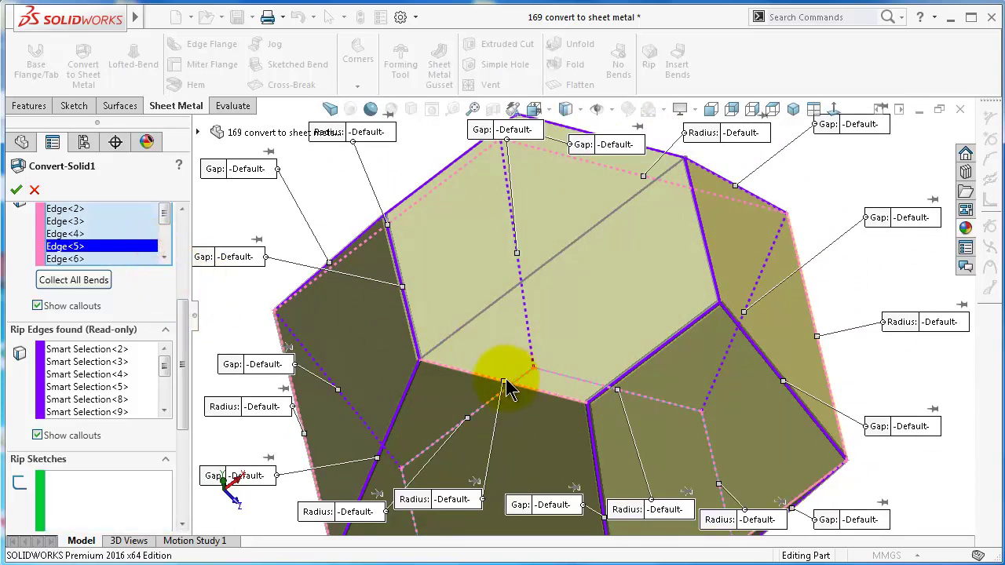
scroll(168, 244, "down", 3)
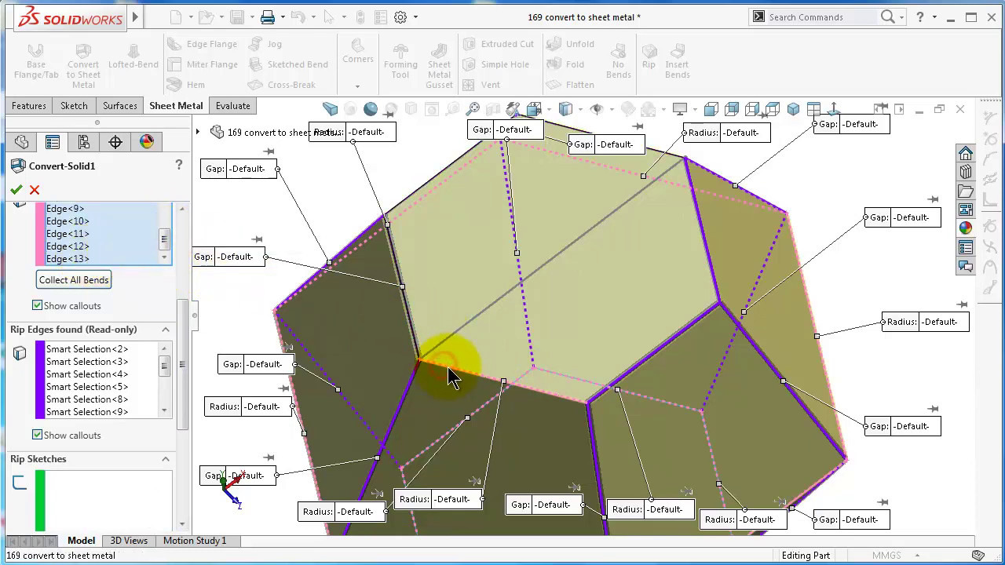
left_click(448, 367)
scroll(623, 284, "up", 2)
middle_click_drag(619, 297, 584, 426, "ctrl")
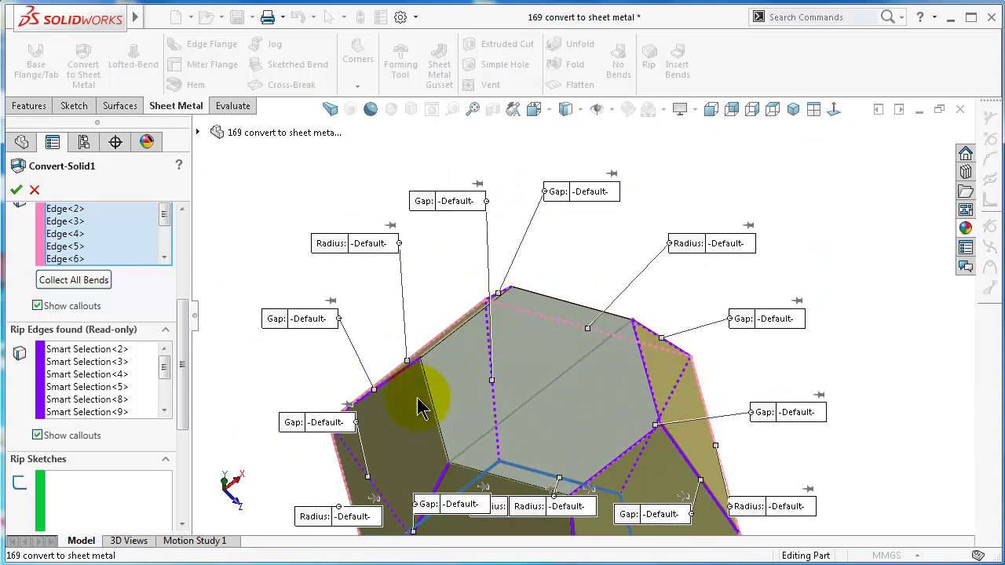
Choose the diagonal line on the top hexagonal face as the conversion's rip sketch again.
scroll(195, 385, "down", 3)
left_click(150, 392)
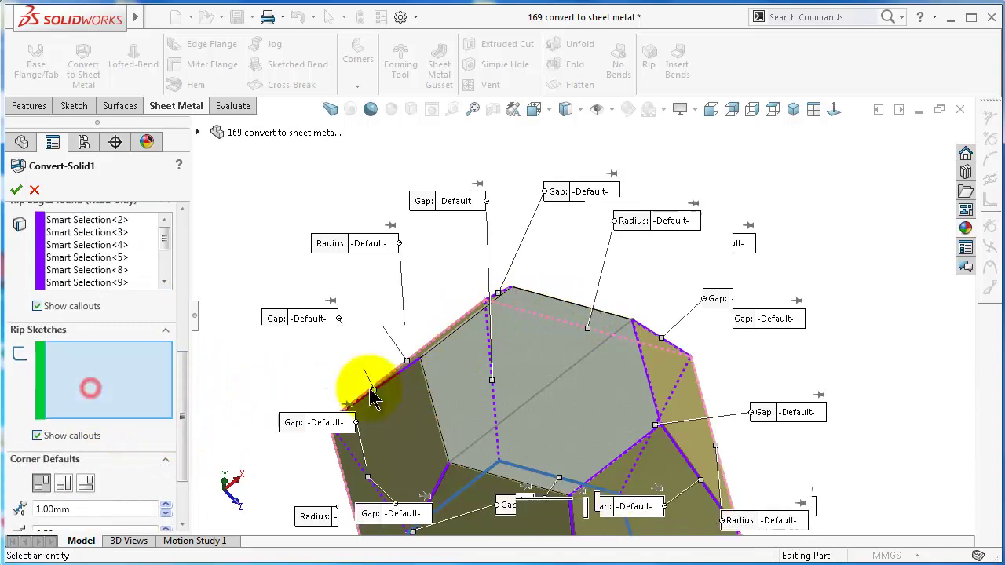
left_click(540, 392)
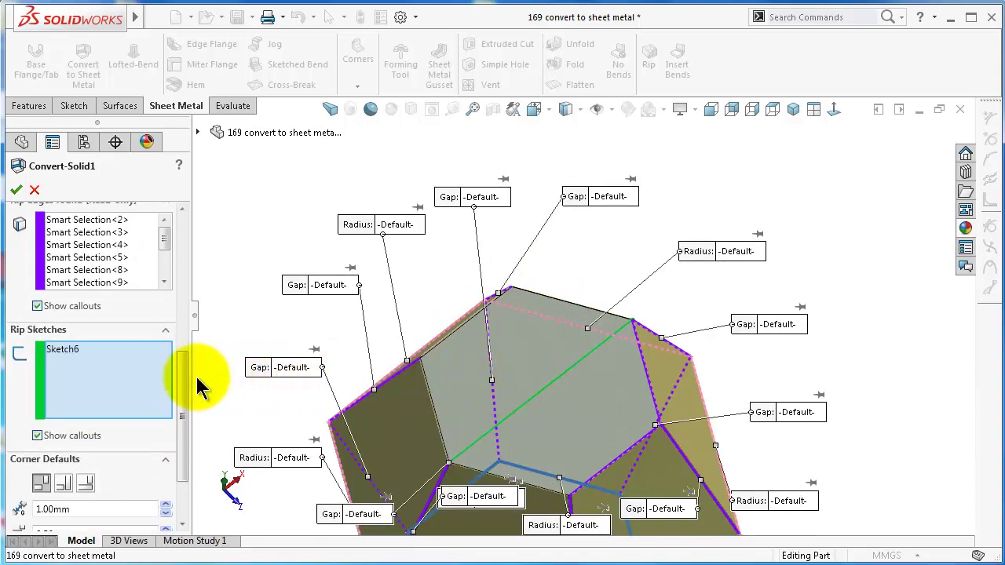
Add two opposite edges of the top hexagonal face as bend edges, one on each side of the rip line, and accept the conversion.
left_click_drag(186, 384, 163, 285)
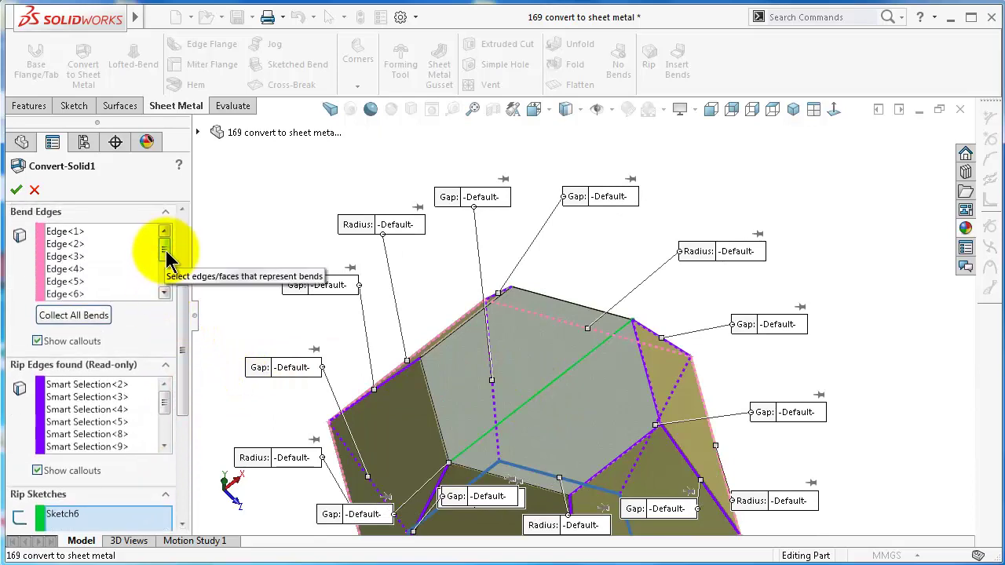
left_click_drag(166, 250, 171, 294)
left_click(133, 293)
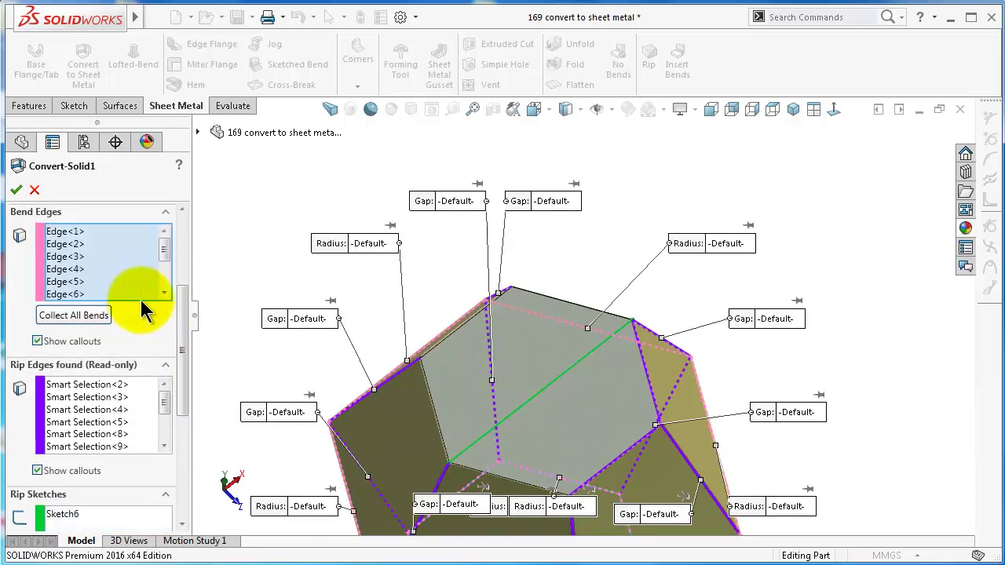
scroll(654, 448, "down", 5)
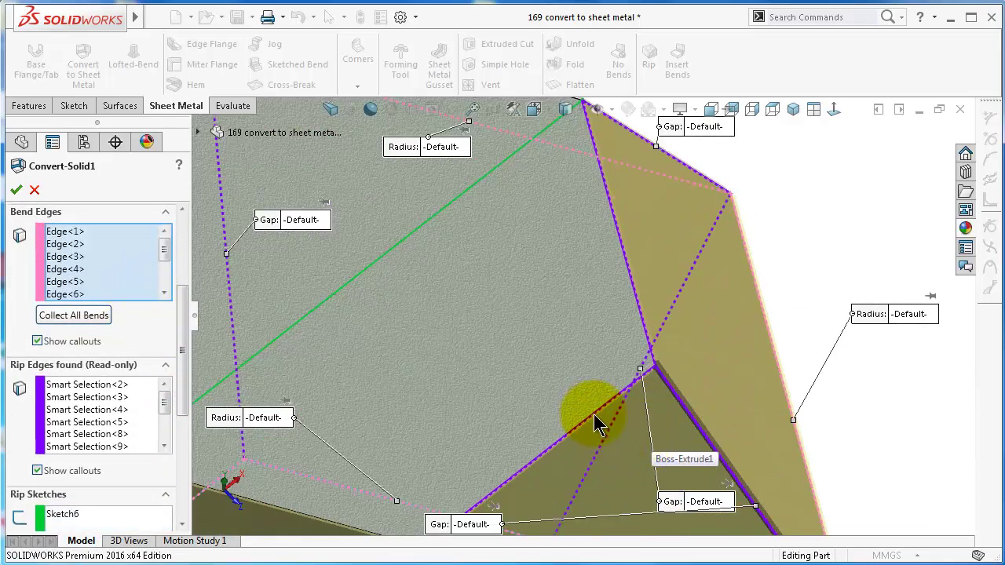
scroll(594, 416, "up", 2)
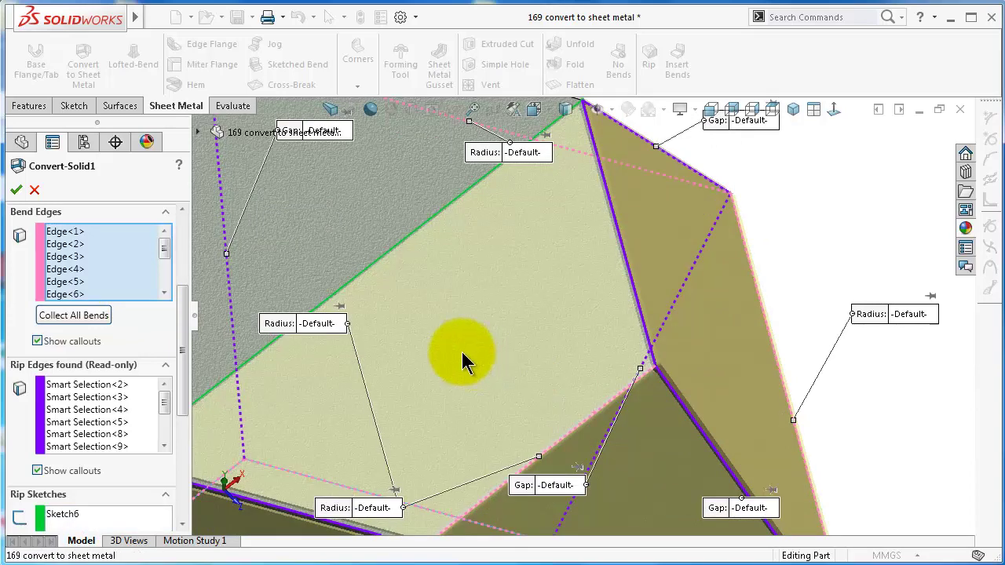
scroll(442, 297, "up", 5)
scroll(411, 267, "down", 3)
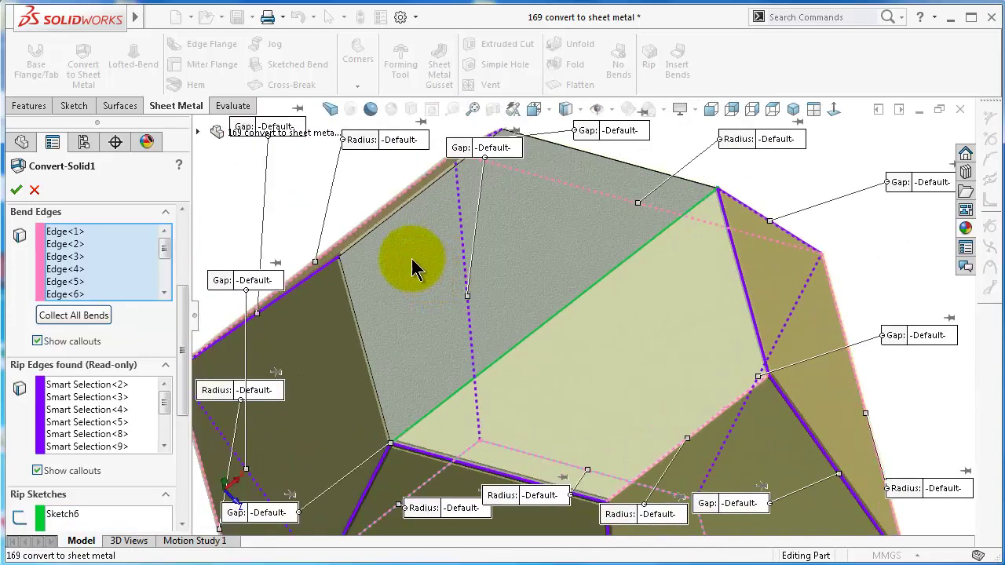
left_click(377, 229)
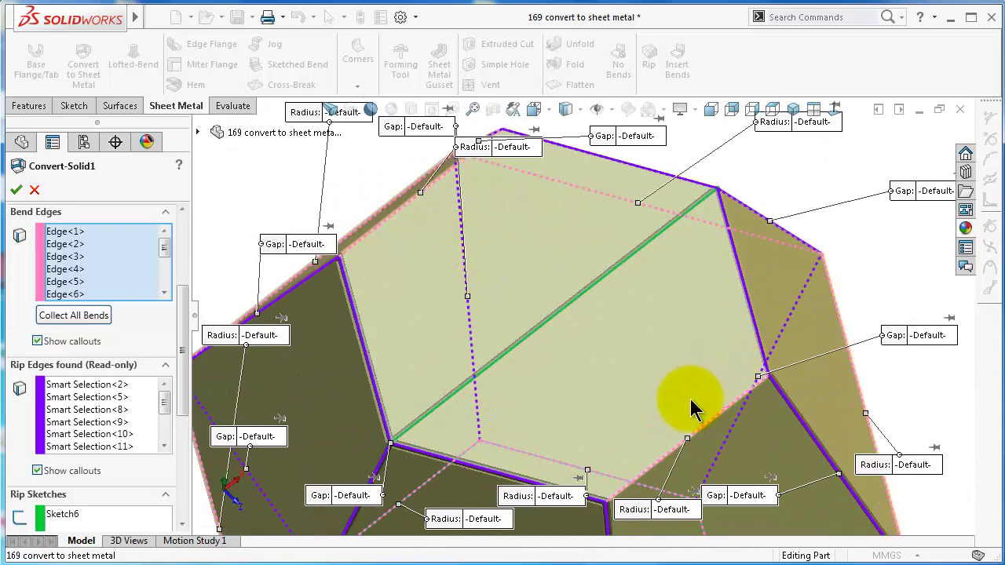
scroll(427, 317, "up", 1)
scroll(426, 318, "up", 1)
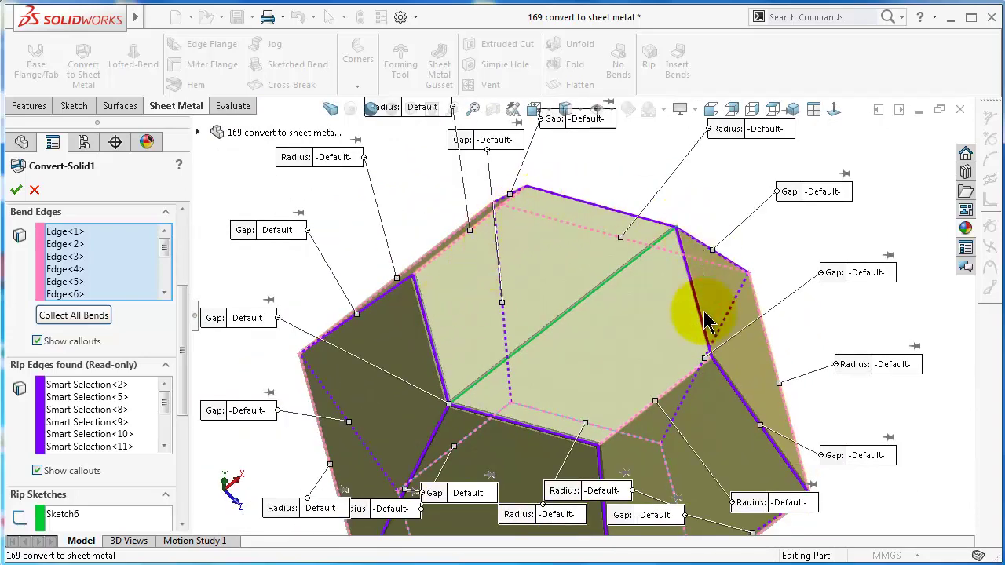
left_click(19, 191)
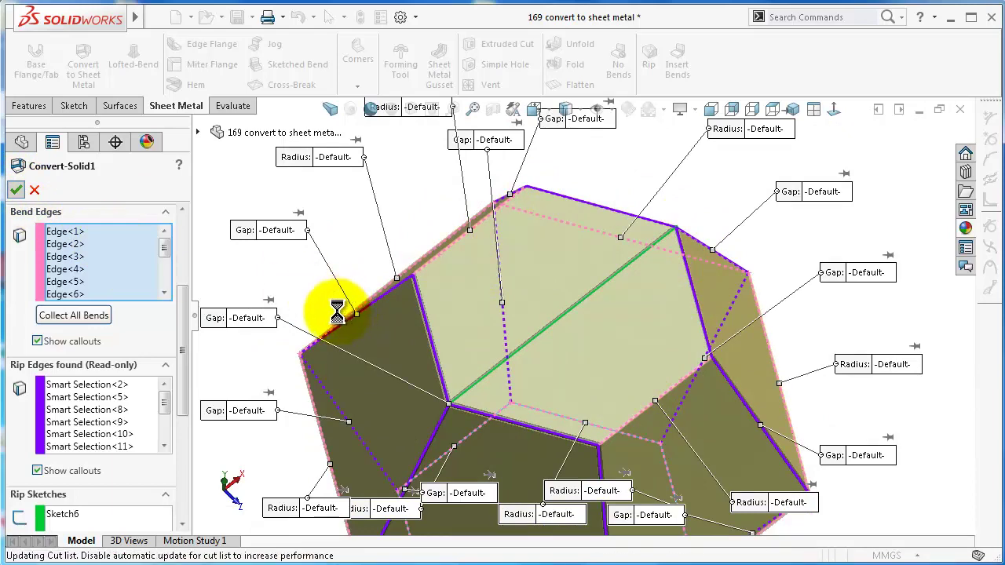
Flatten the converted part and view its flat face straight on in a new sketch.
left_click(309, 227)
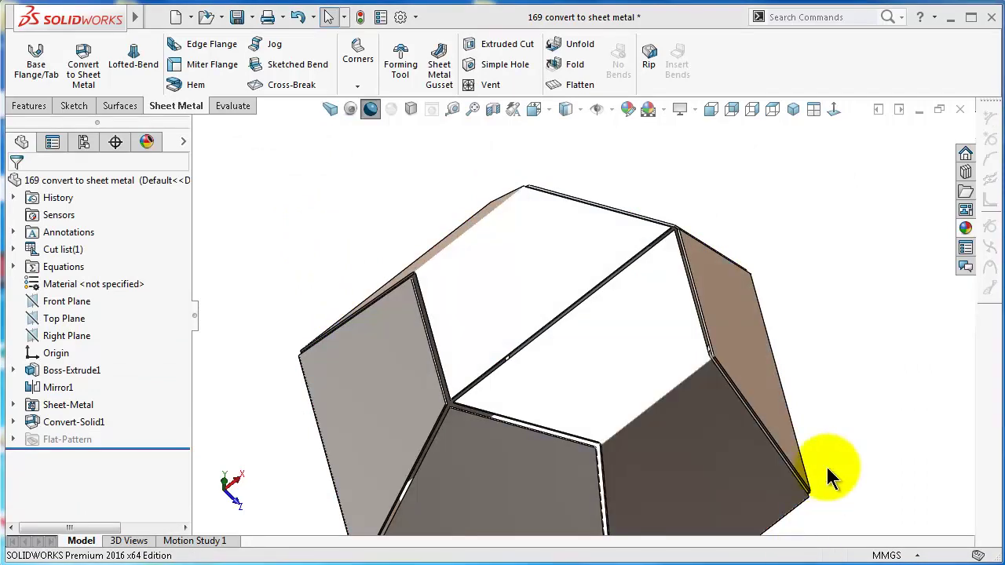
left_click(828, 336)
mouse_move(829, 336)
middle_mouse_down()
mouse_move(719, 324)
mouse_move(497, 212)
mouse_move(561, 152)
mouse_move(460, 274)
middle_mouse_up()
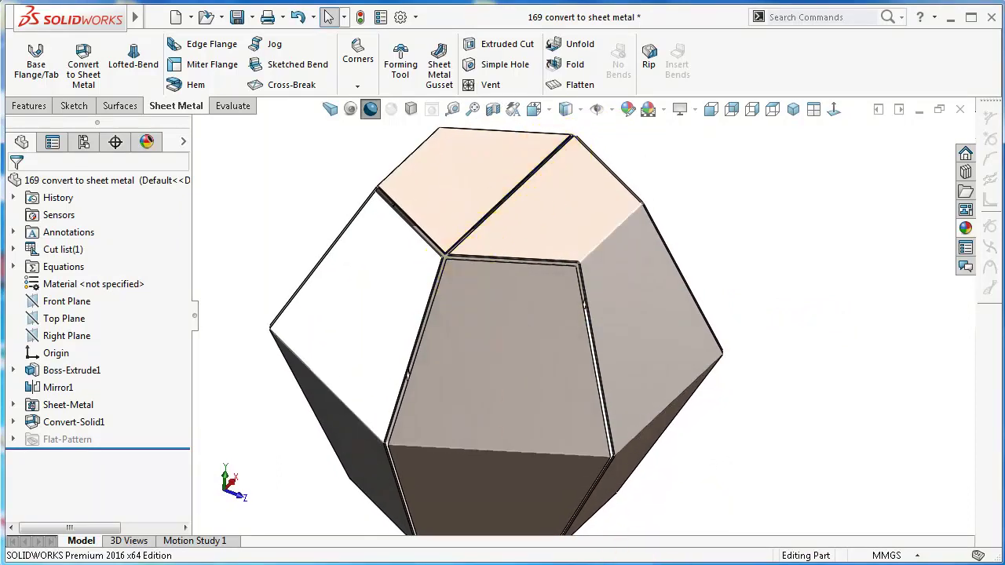
scroll(584, 313, "up", 2)
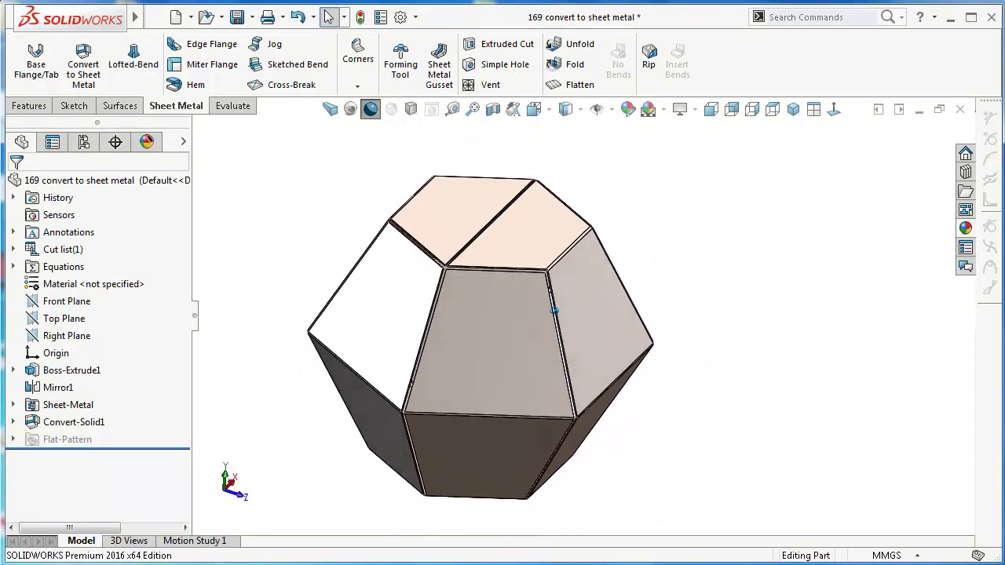
middle_click_drag(554, 309, 625, 251)
left_click(567, 83)
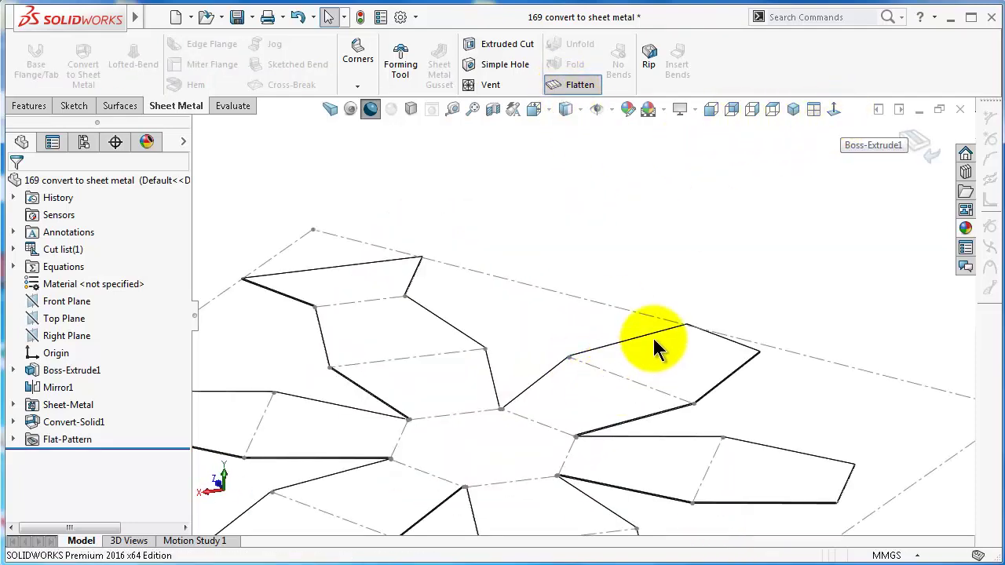
left_click(832, 111)
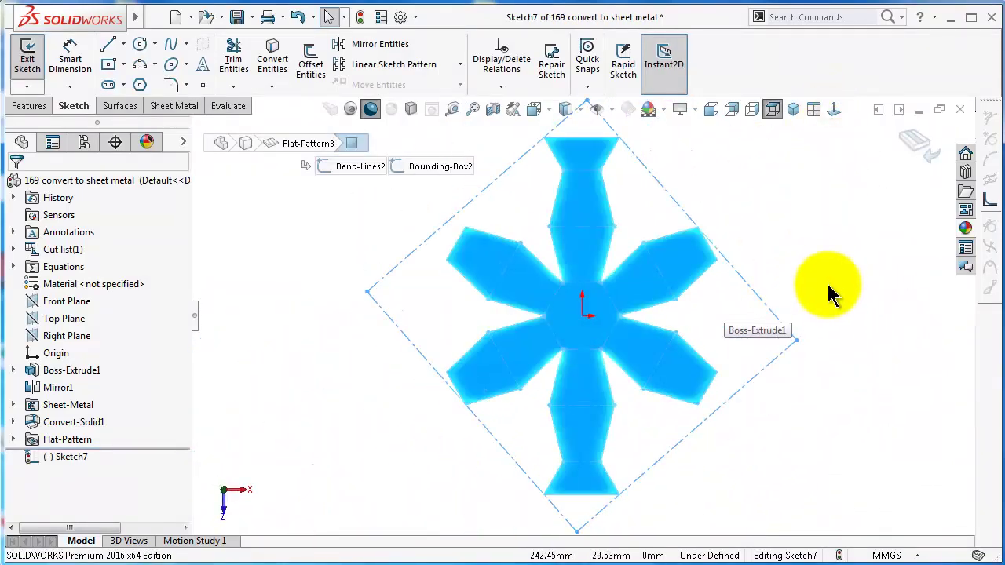
left_click(826, 280)
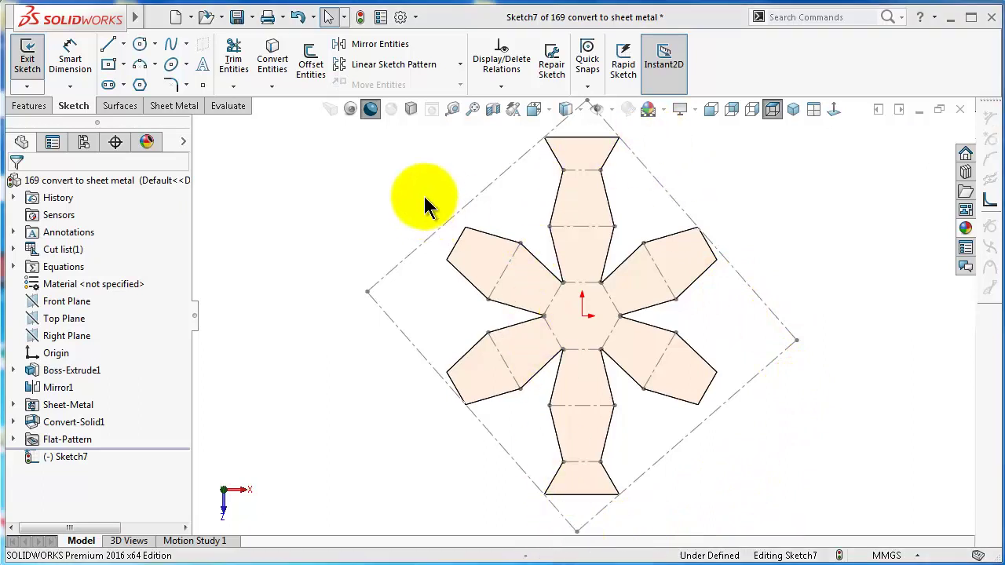
Exit the sketch on the flat pattern and return the part to its folded state.
left_click(174, 105)
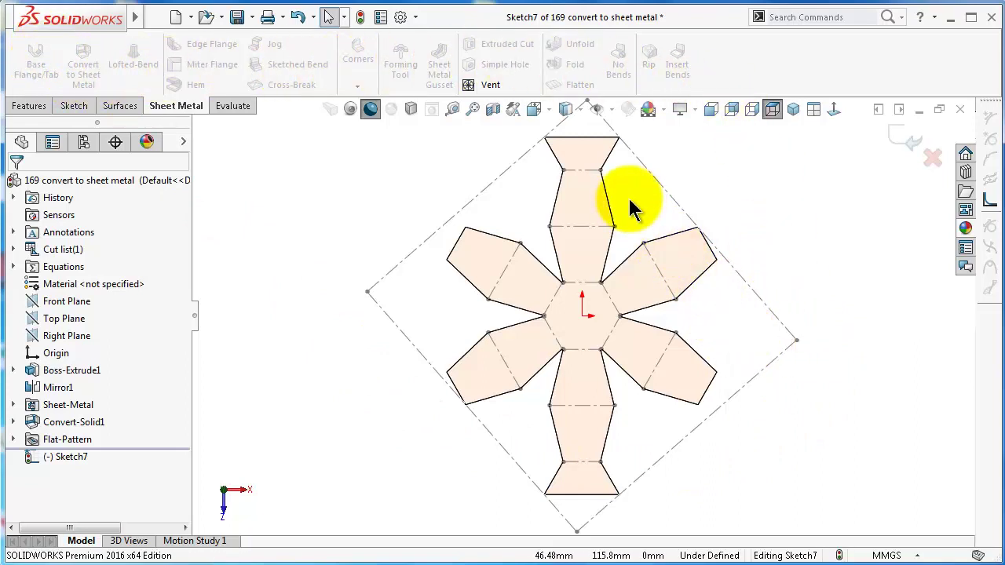
left_click(911, 140)
left_click(912, 143)
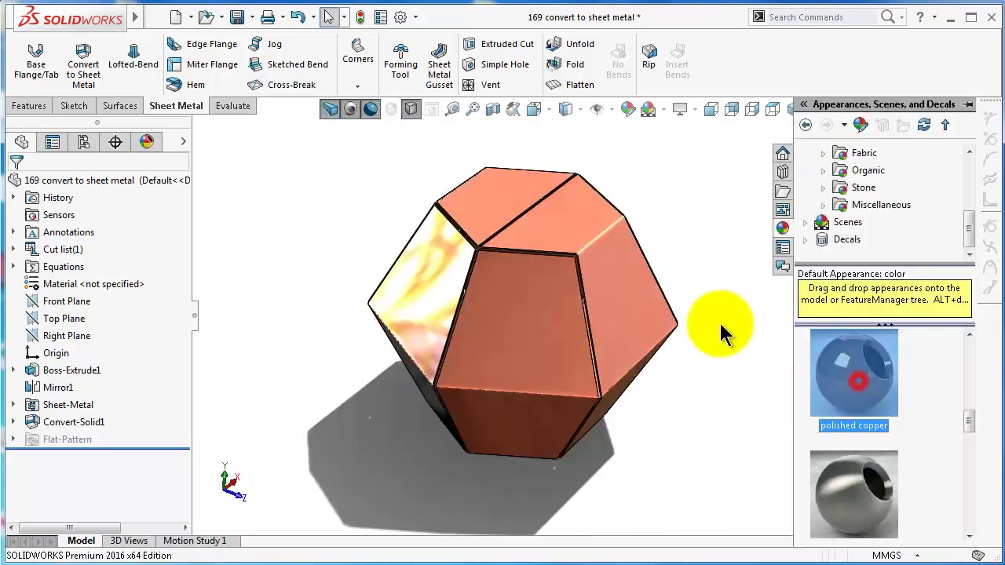
Close the appearances library and hide the feature tree to leave the folded copper part in full view.
left_click(717, 322)
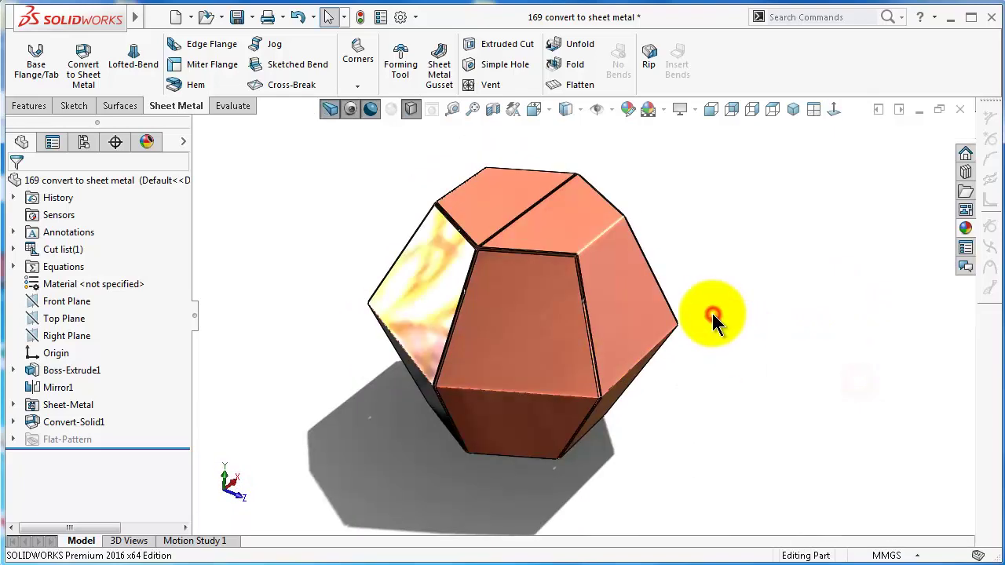
left_click(196, 320)
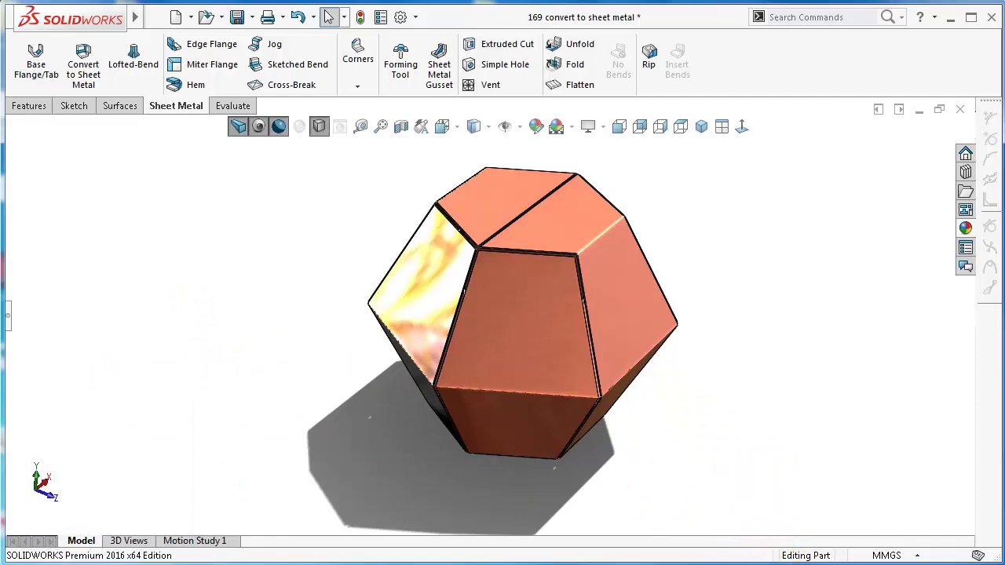